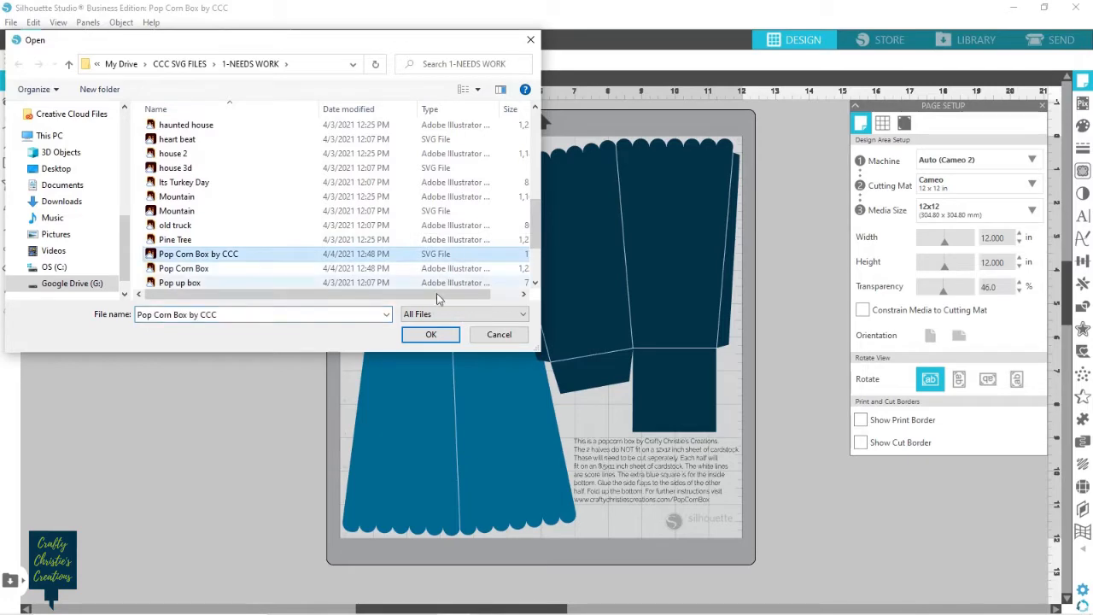
# - Move the separate square, the light-blue box half and the instruction text off the mat, and centre the dark-blue half on the page
pyautogui.click(499, 334)
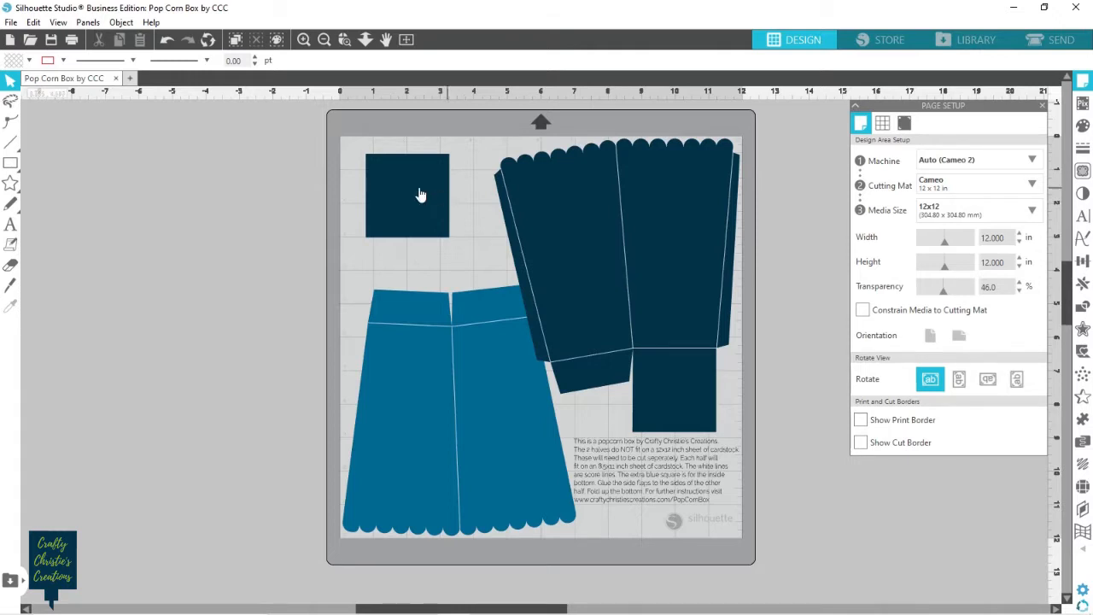
pyautogui.moveTo(419, 193); pyautogui.dragTo(175, 181)
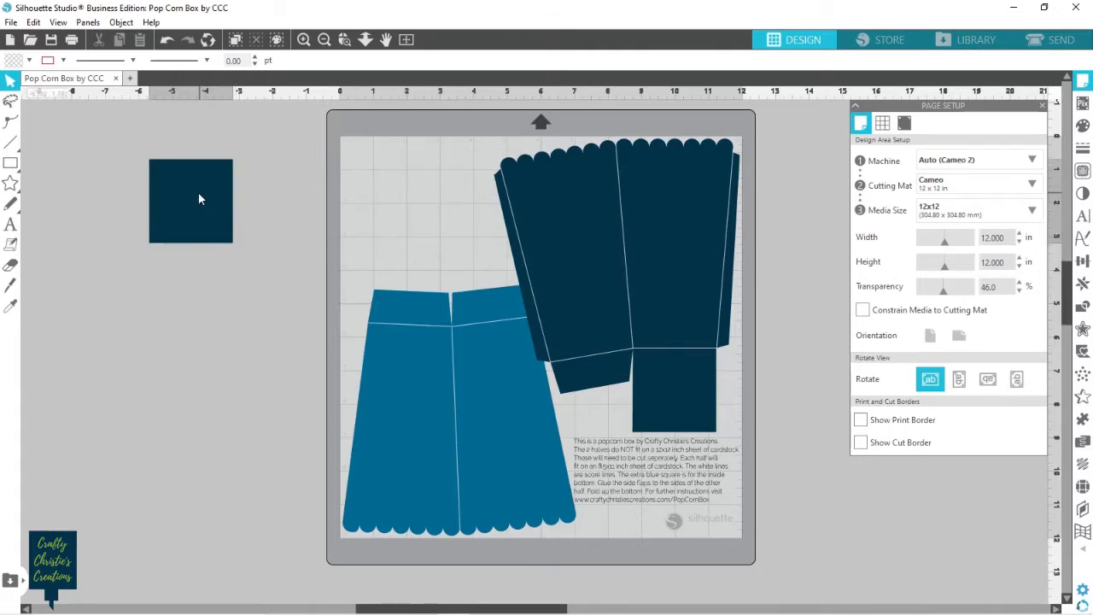
pyautogui.moveTo(437, 335); pyautogui.dragTo(151, 328)
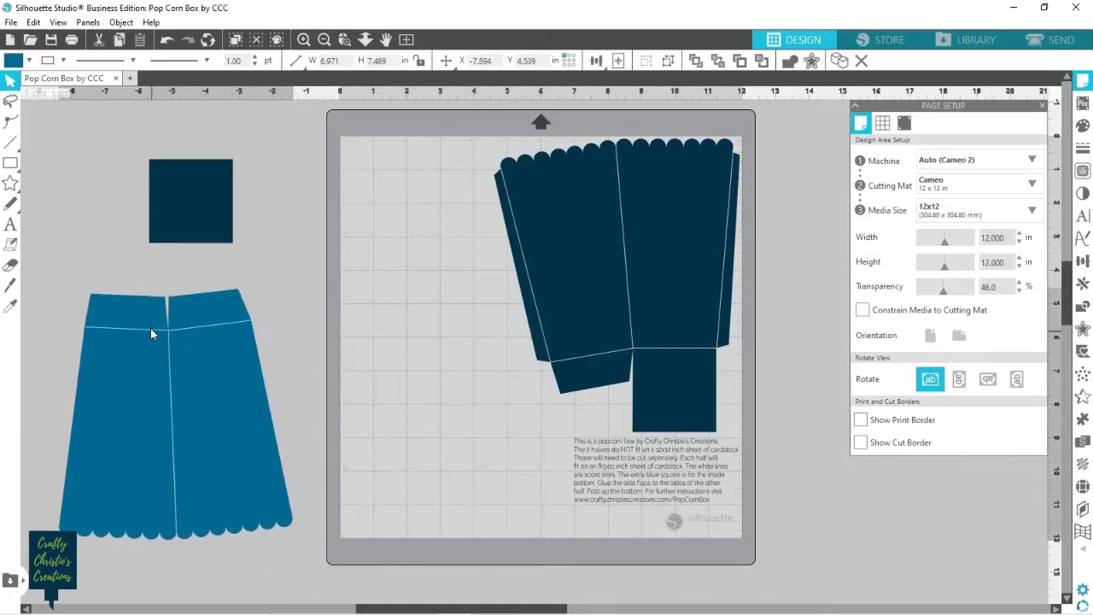
pyautogui.moveTo(655, 466); pyautogui.dragTo(981, 506)
pyautogui.click(752, 328)
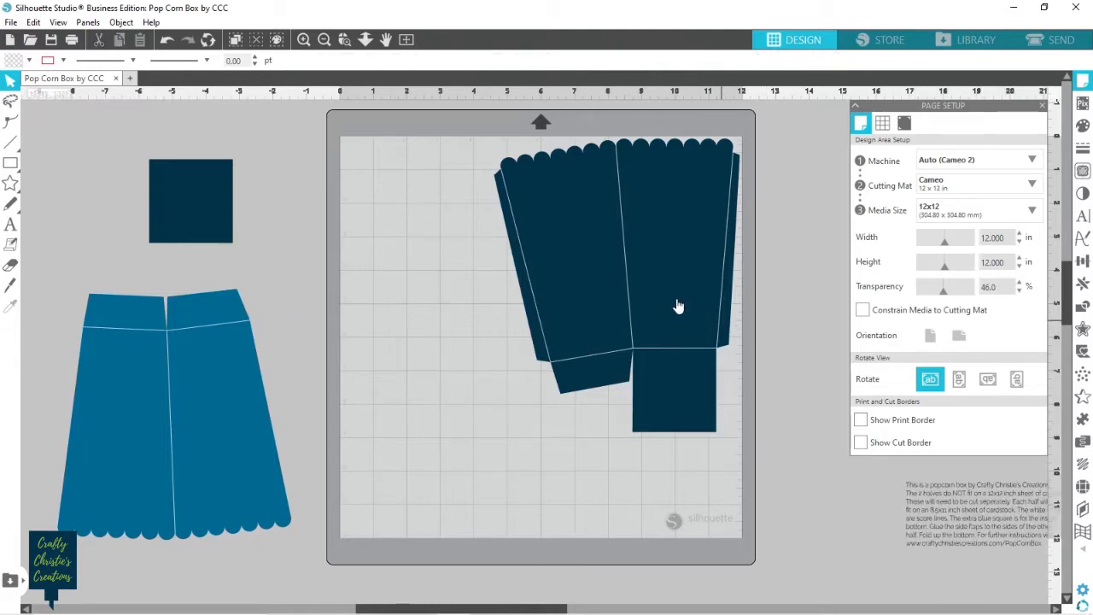
pyautogui.moveTo(676, 304); pyautogui.dragTo(554, 356)
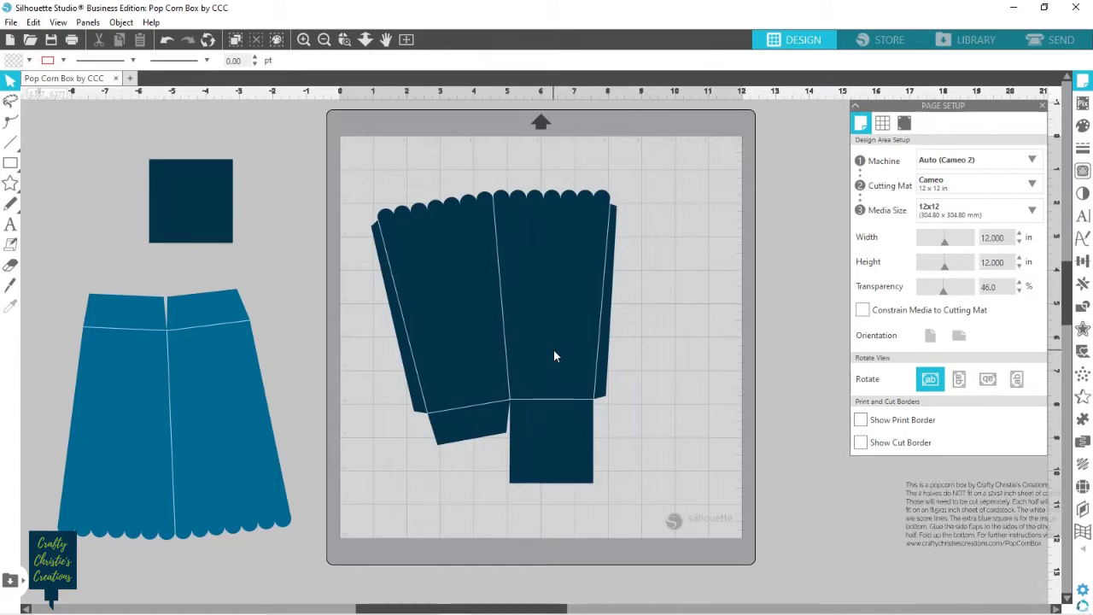
# - Set the media size to Letter and show both the print border and the cut border
pyautogui.click(1023, 219)
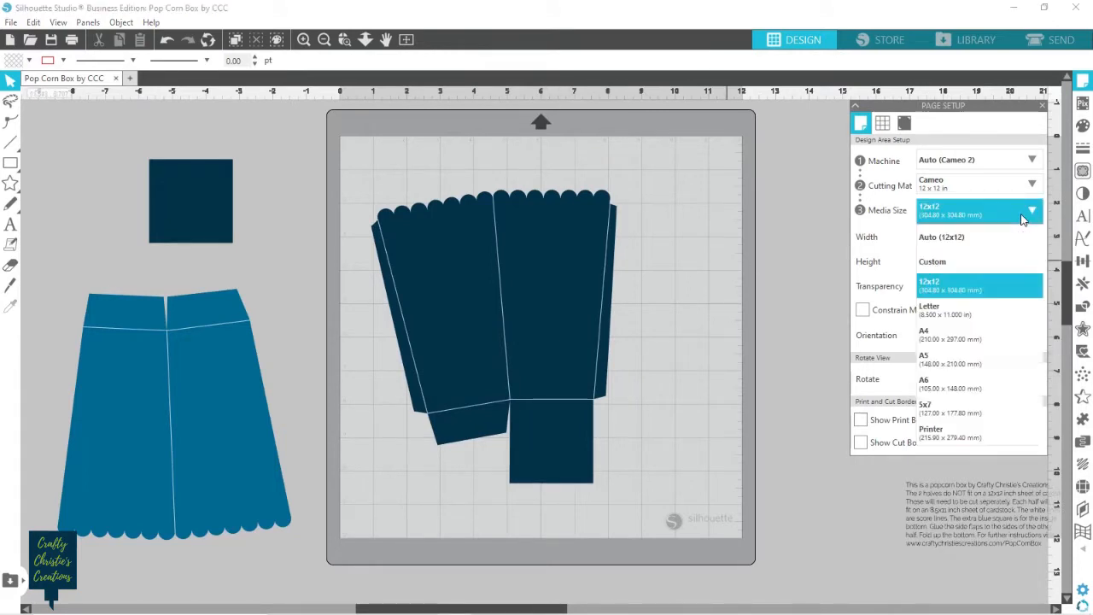
pyautogui.click(971, 314)
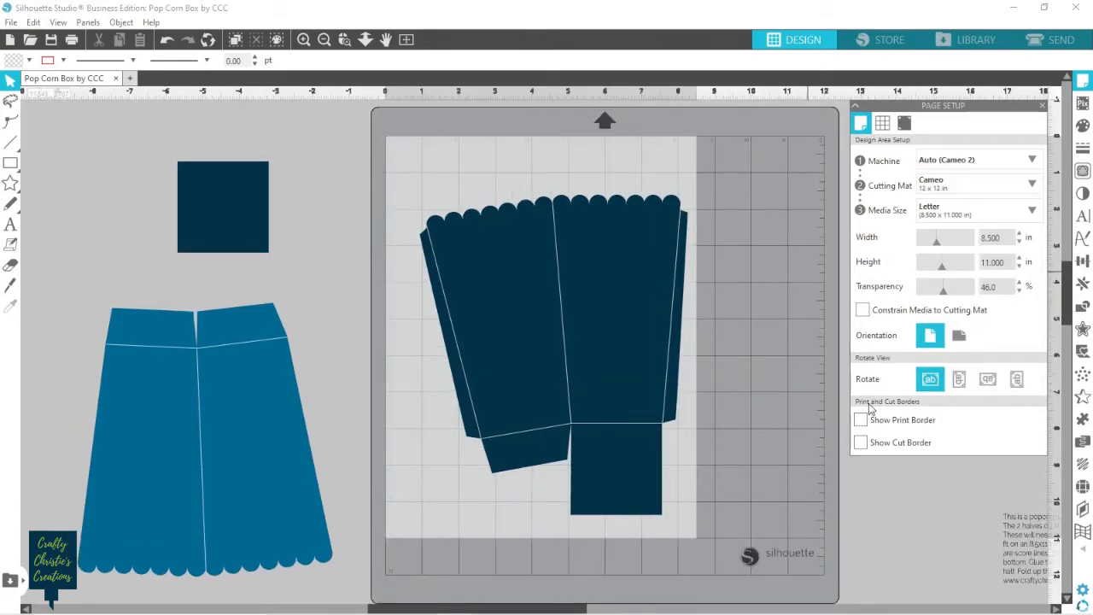
pyautogui.click(862, 421)
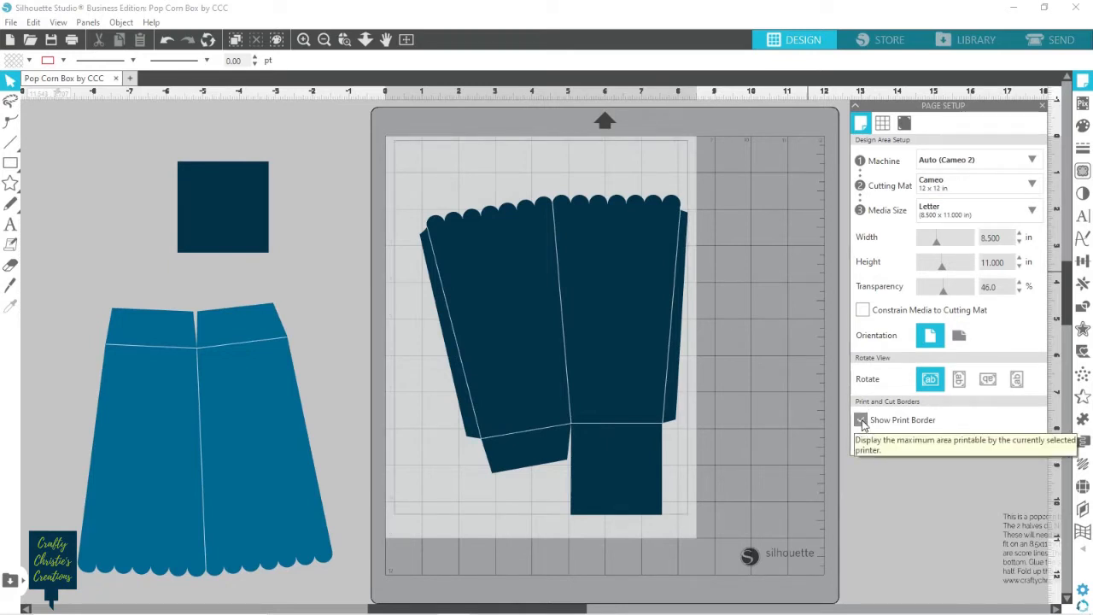
pyautogui.click(862, 443)
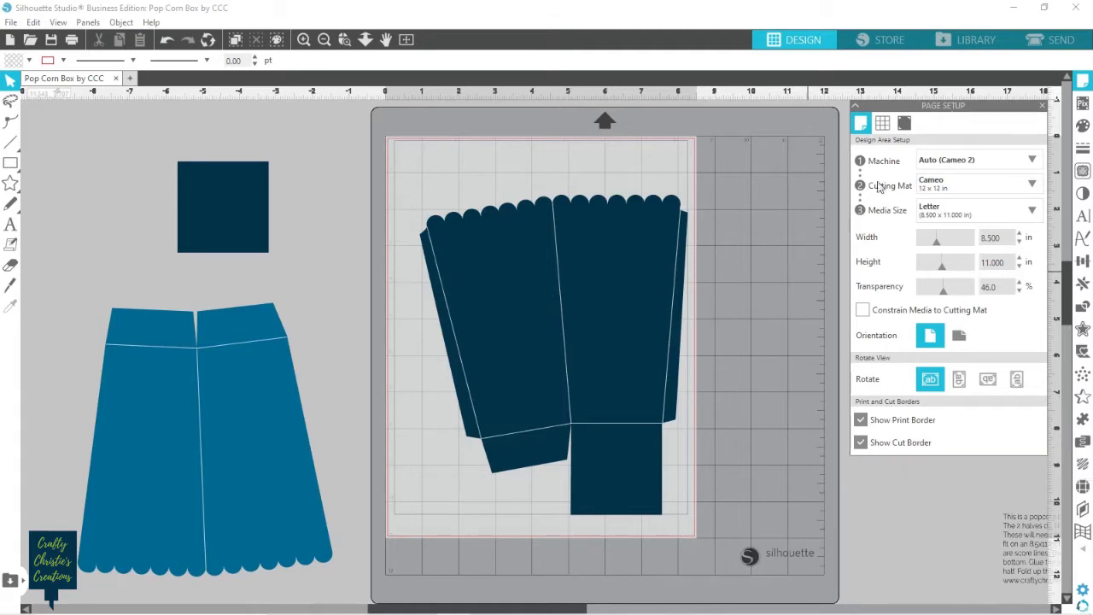
# - Turn on registration marks and shift the dark-blue box half so it fits inside the cut border
pyautogui.click(904, 125)
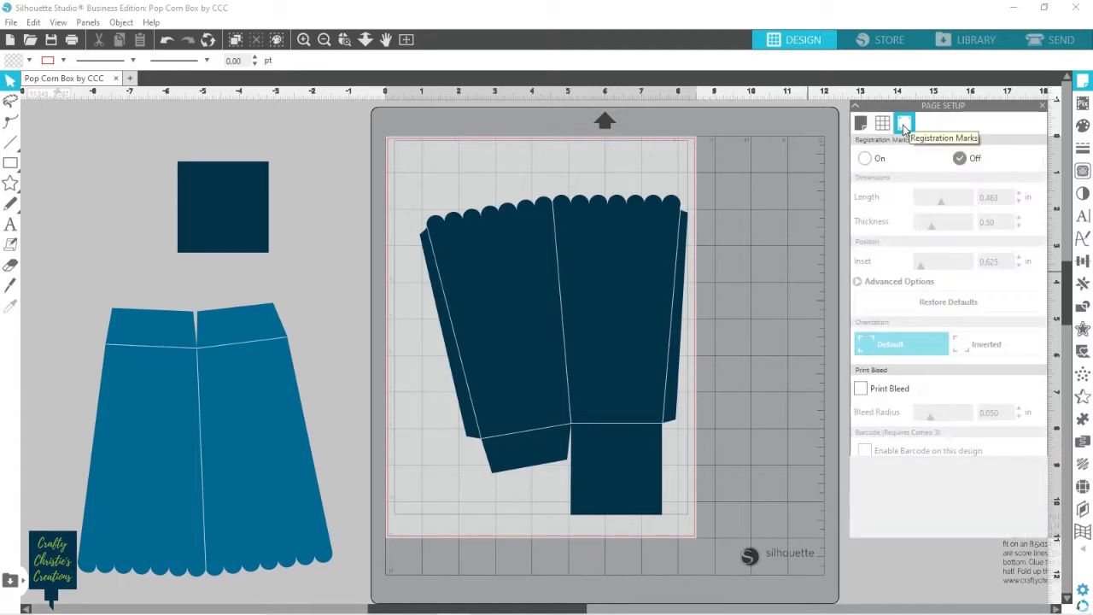
pyautogui.click(865, 159)
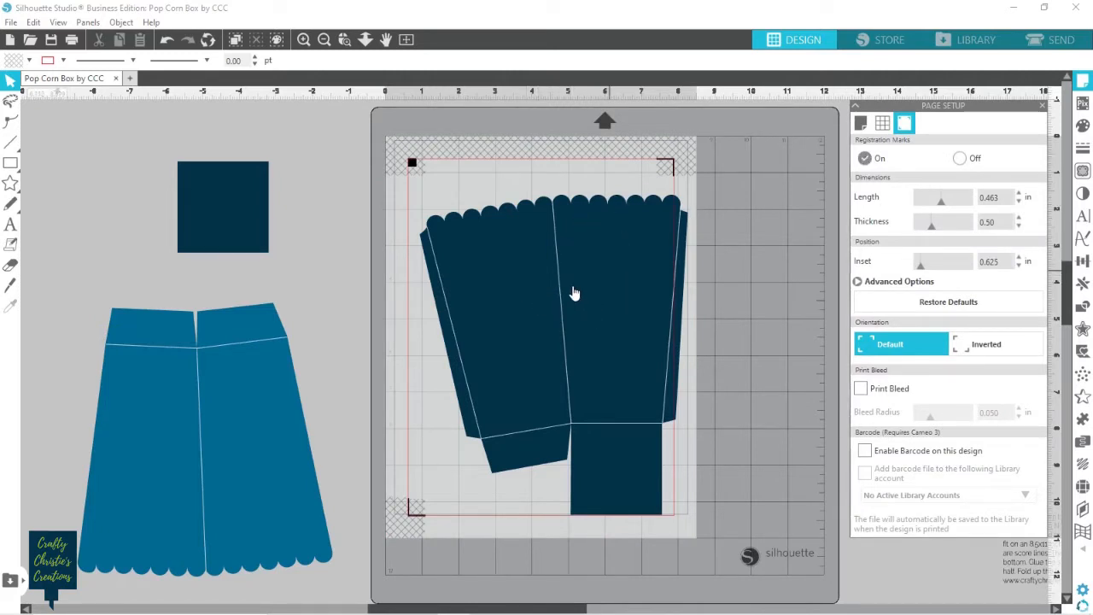
pyautogui.moveTo(573, 289)
pyautogui.mouseDown()
pyautogui.moveTo(561, 274)
pyautogui.moveTo(560, 284)
pyautogui.mouseUp()
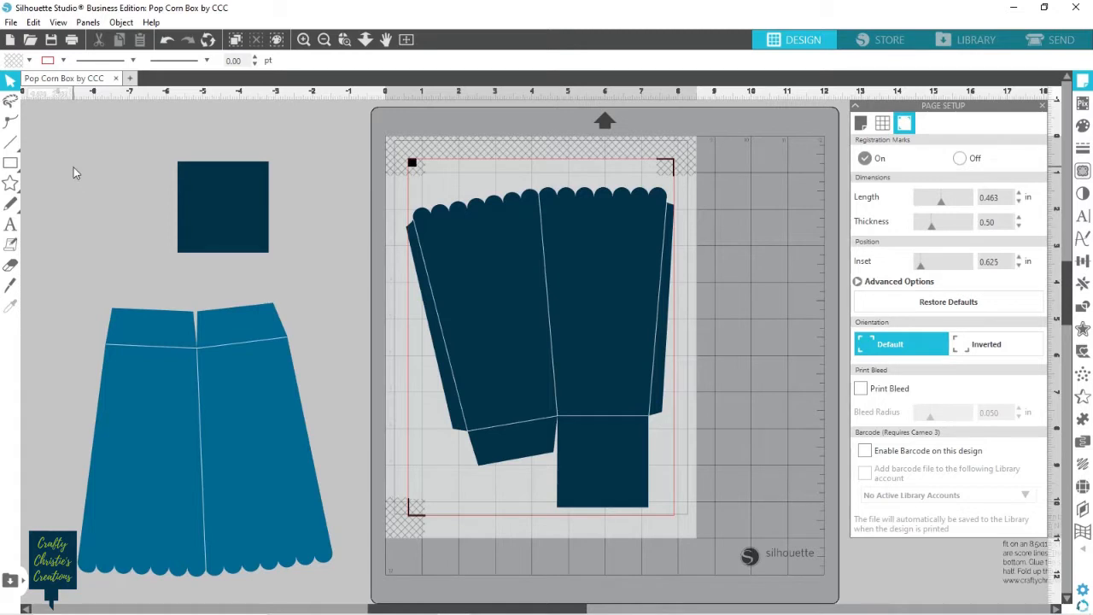
pyautogui.click(514, 429)
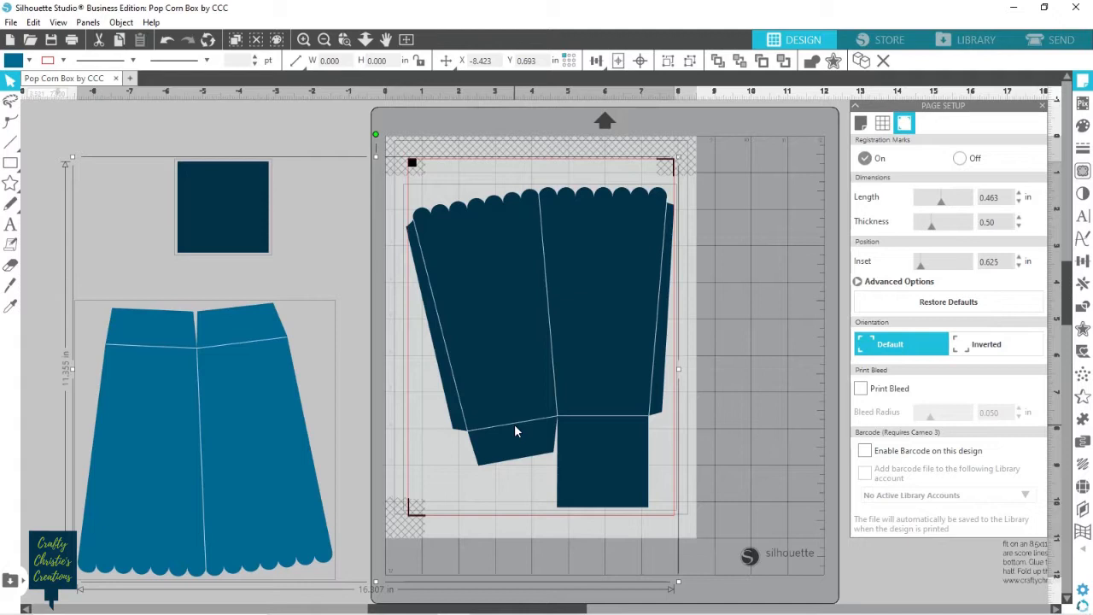
pyautogui.click(787, 290)
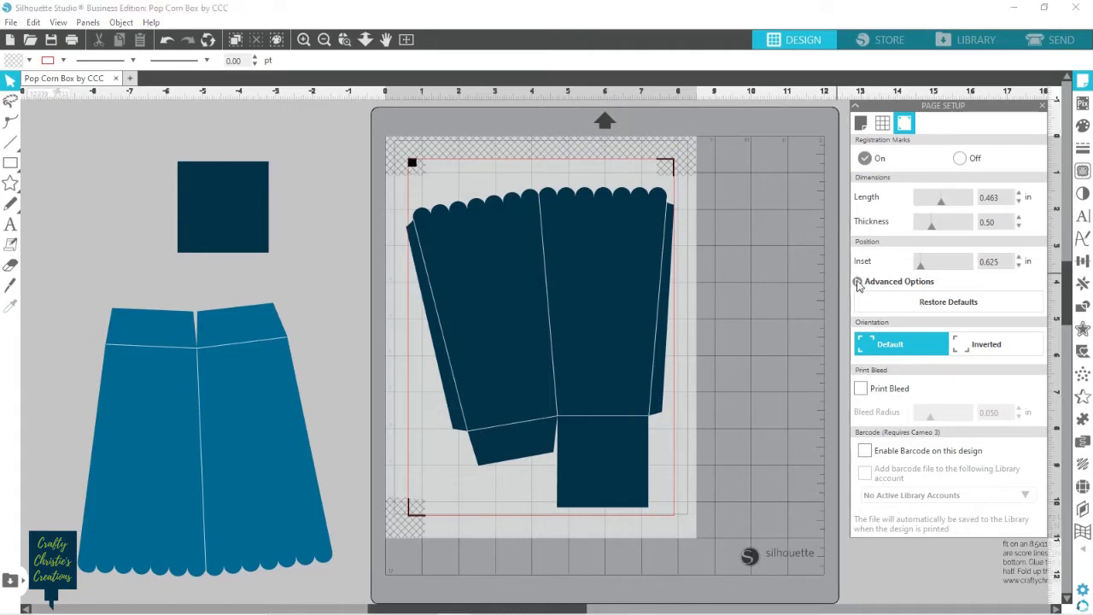
# - Set the registration marks' left, top and right insets to 0.394 in and bottom inset to 0.750 in, and move the box half slightly up-left
pyautogui.click(858, 281)
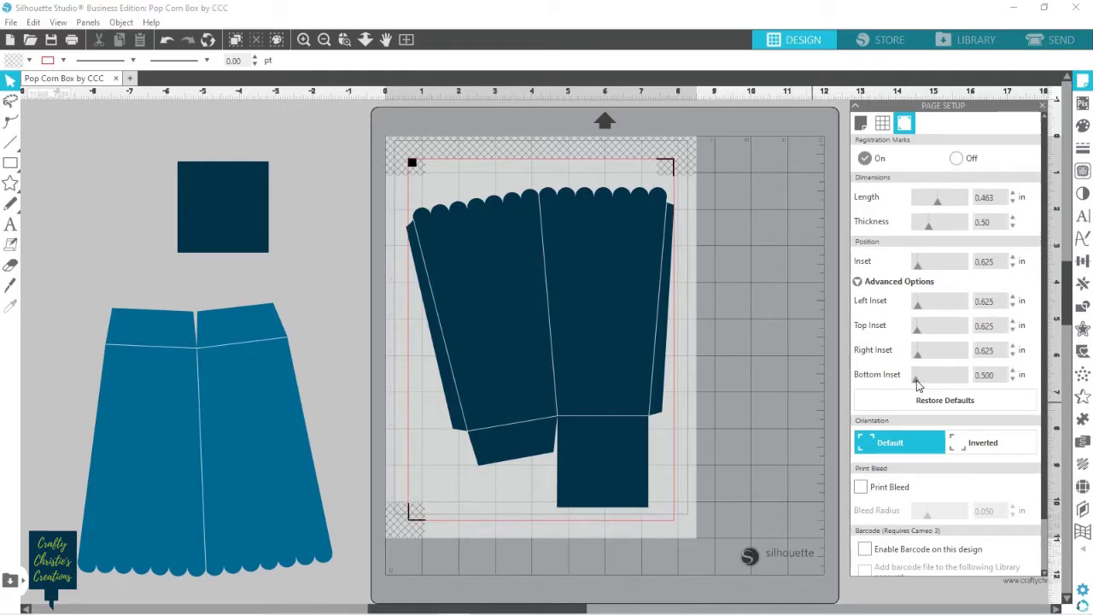
pyautogui.moveTo(918, 384); pyautogui.dragTo(920, 382)
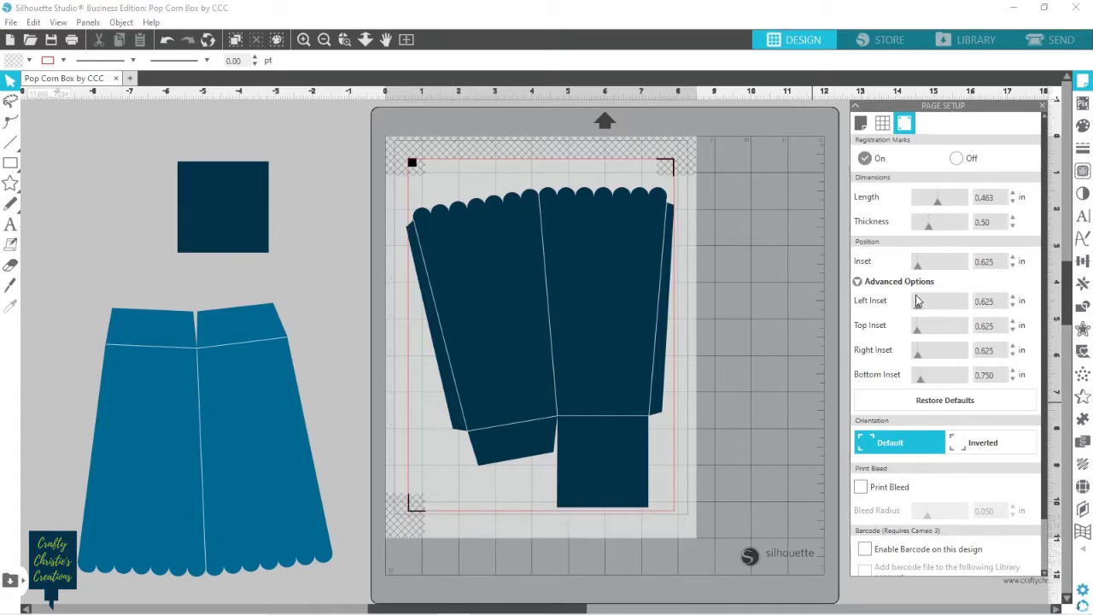
pyautogui.moveTo(919, 307); pyautogui.dragTo(897, 357)
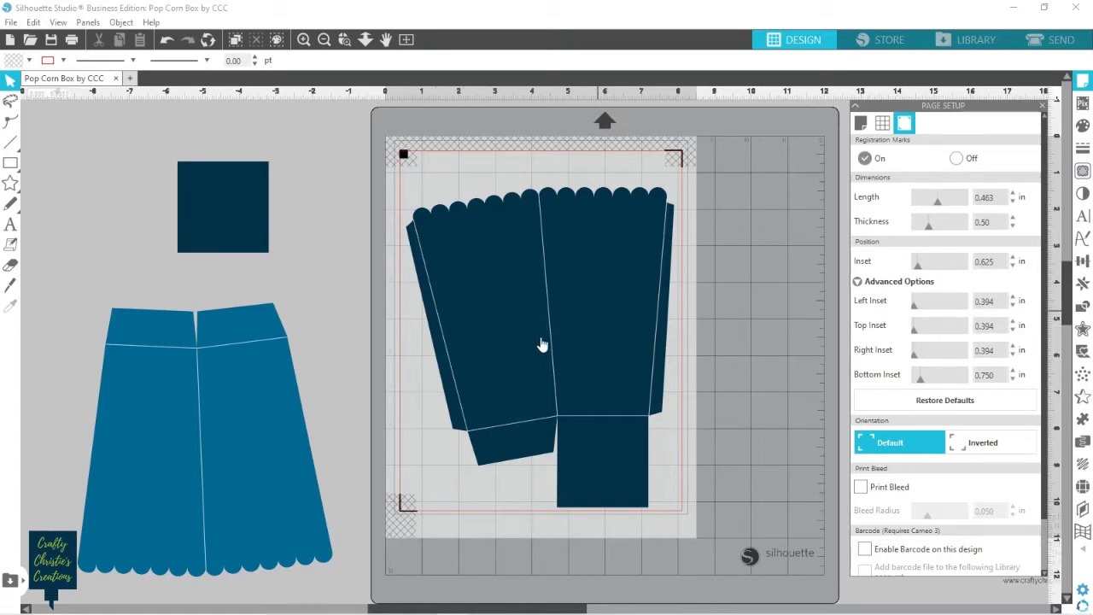
pyautogui.moveTo(572, 346); pyautogui.dragTo(569, 339)
pyautogui.press('Escape')
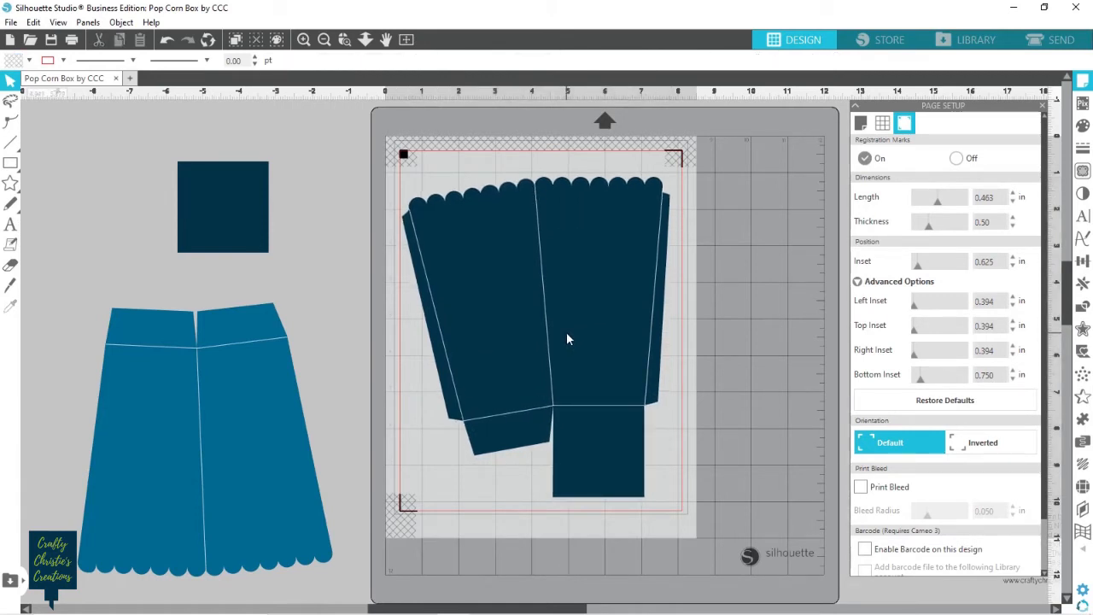
# - Ungroup the dark-blue box half so its score lines are separate from its outline shape
pyautogui.click(568, 340)
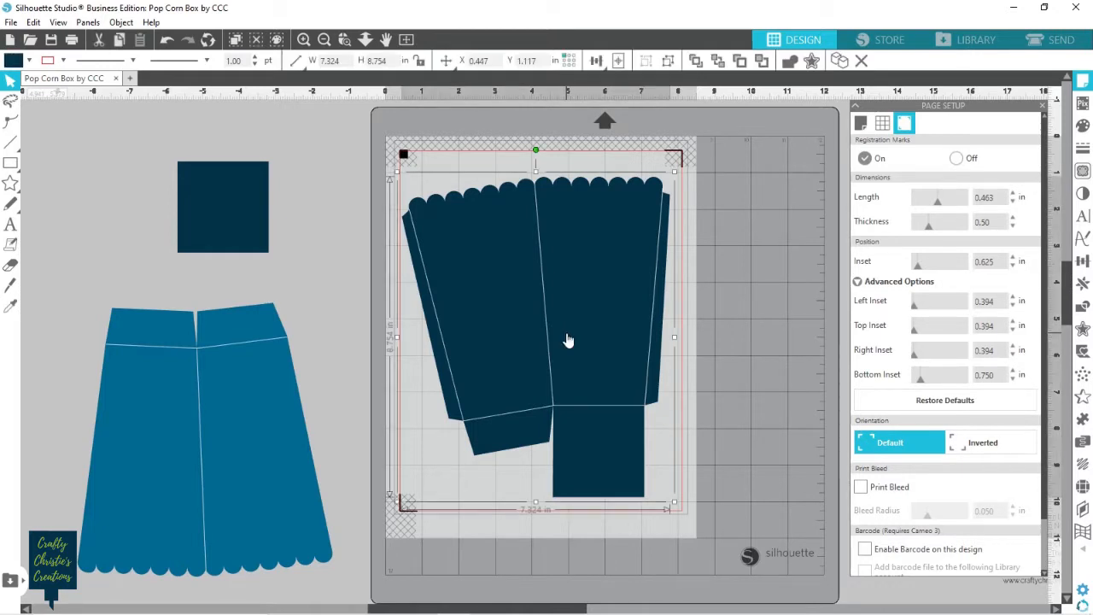
pyautogui.rightClick(568, 339)
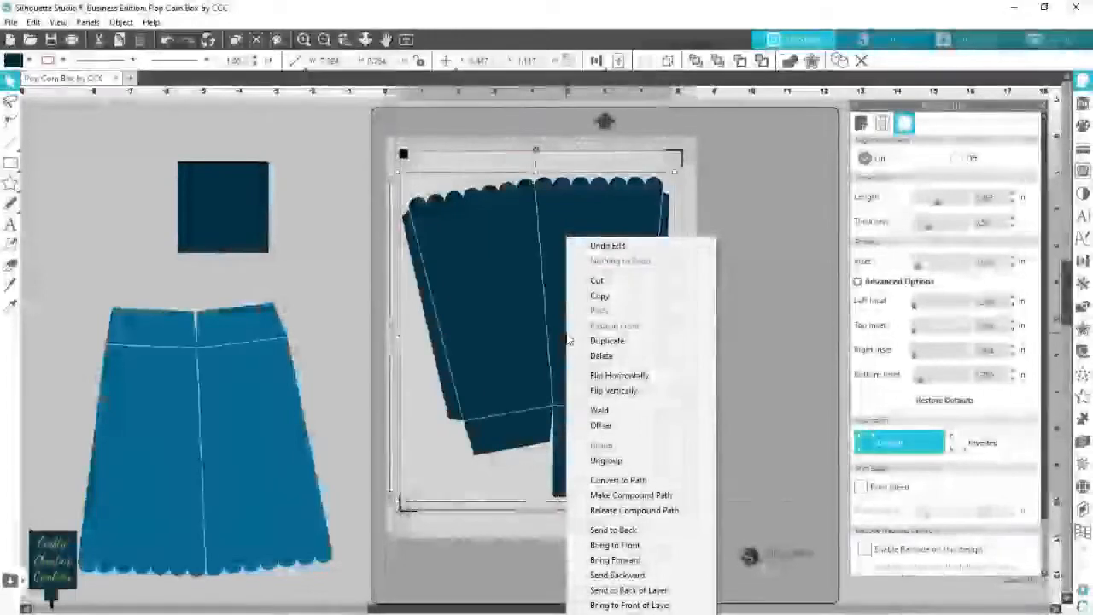
pyautogui.click(605, 461)
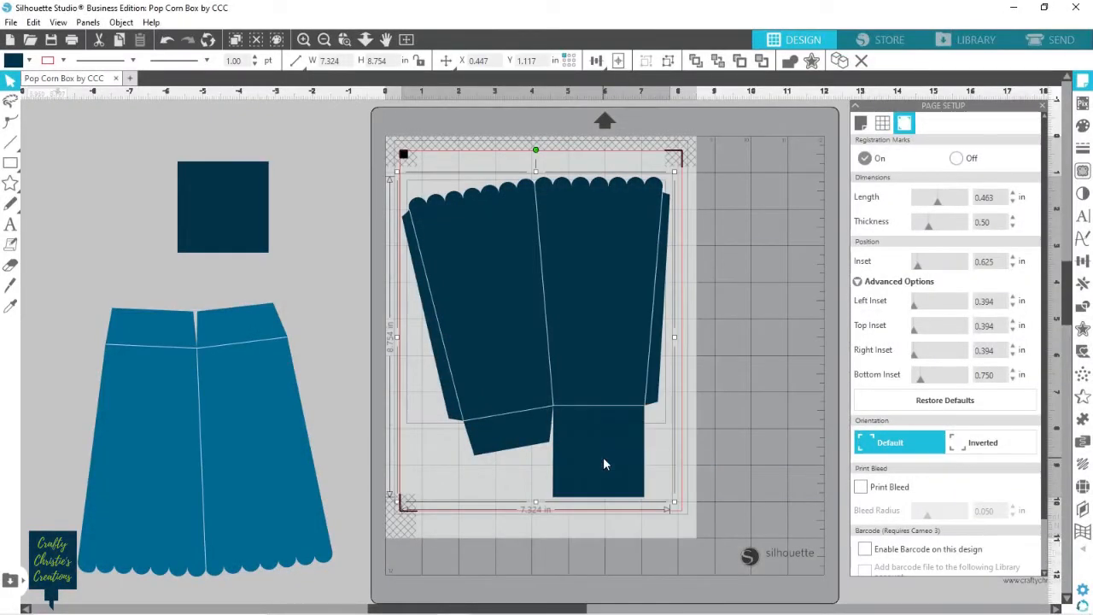
pyautogui.click(755, 296)
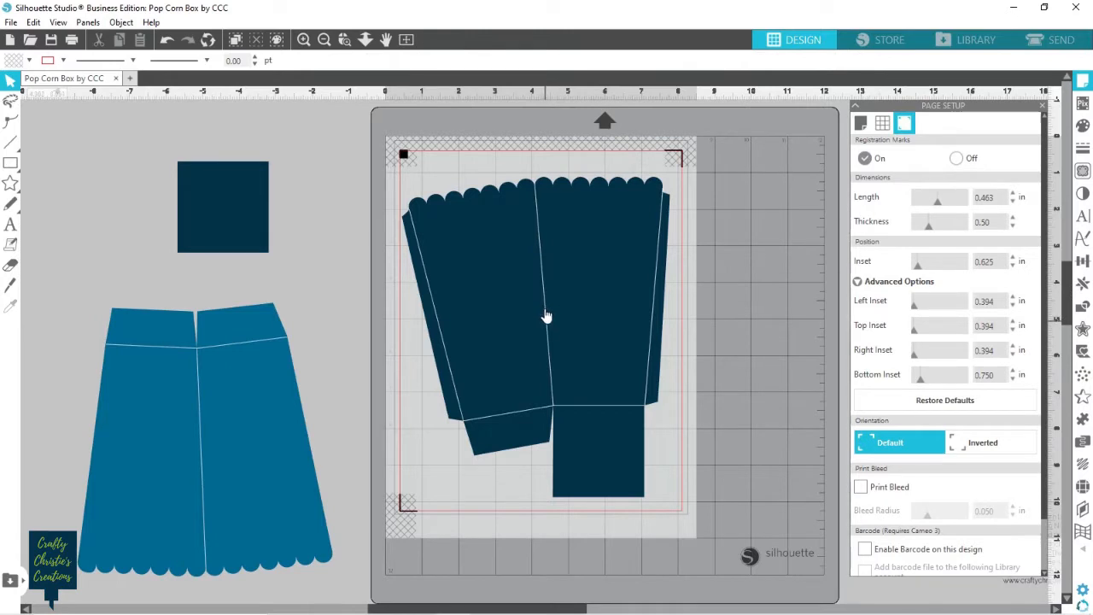
pyautogui.moveTo(547, 324); pyautogui.dragTo(521, 319)
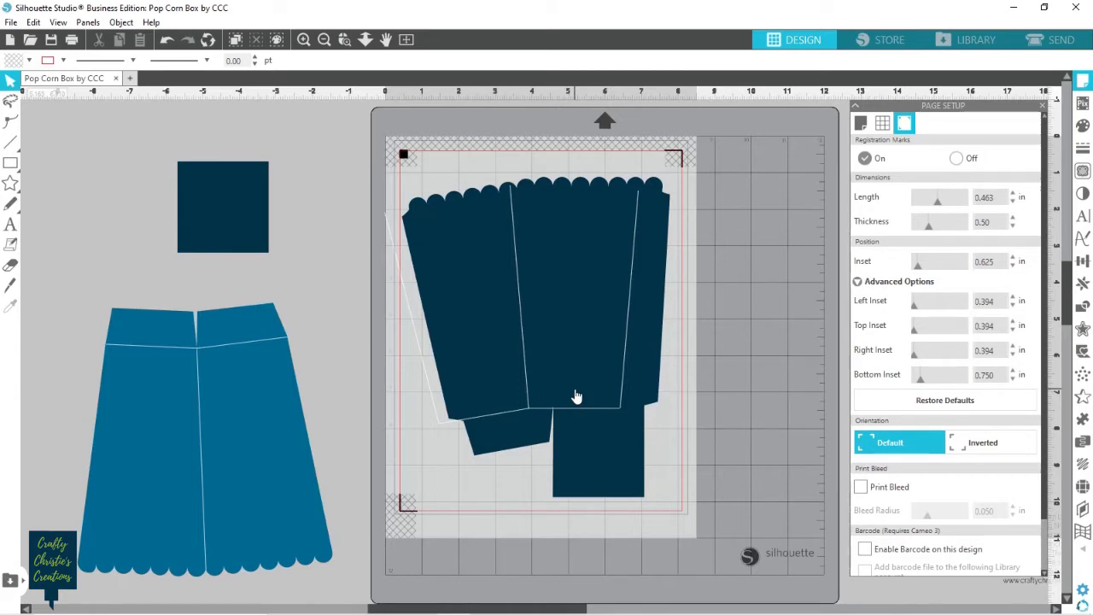
pyautogui.hotkey('ctrl', 'z')
pyautogui.hotkey('ctrl', 'z')
pyautogui.hotkey('ctrl', 'z')
pyautogui.click(778, 365)
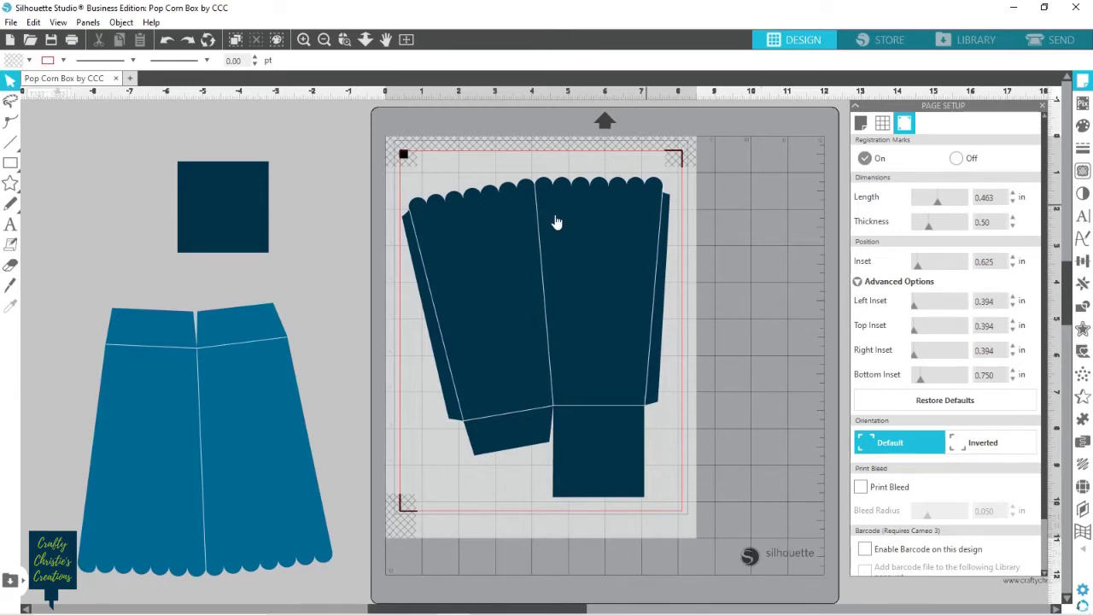
# - Remove the fill from the dark-blue box half's outline shape and set its line colour to black
pyautogui.click(612, 211)
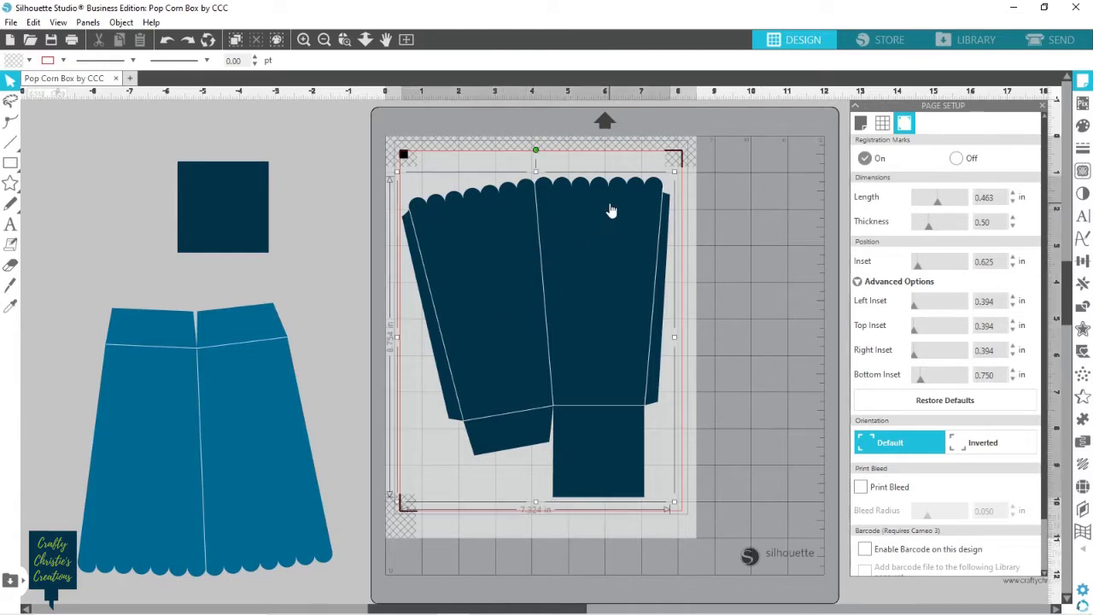
pyautogui.click(29, 60)
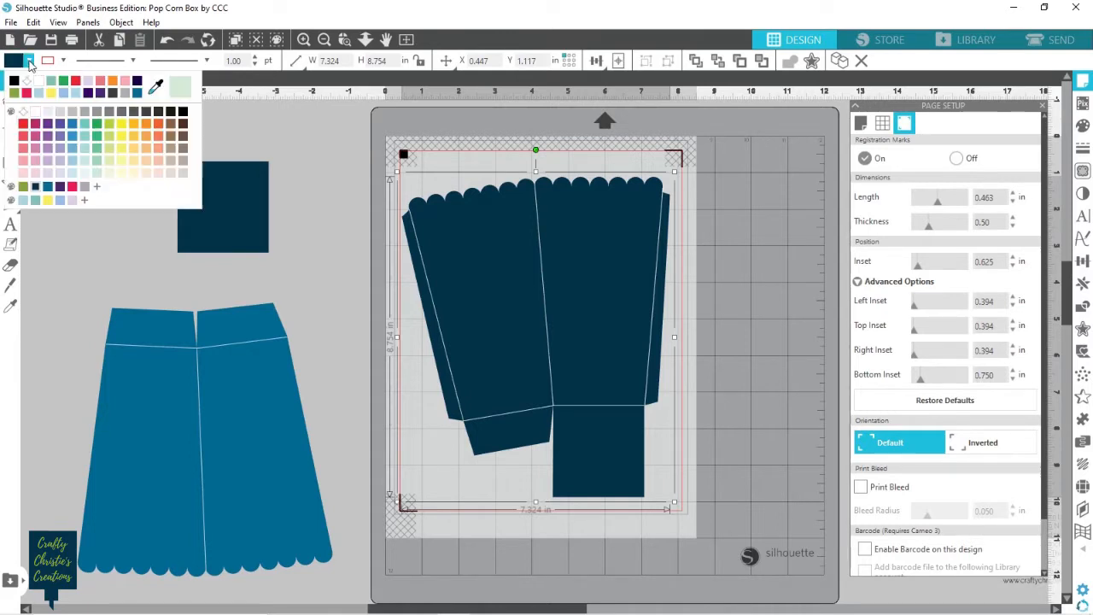
pyautogui.click(26, 83)
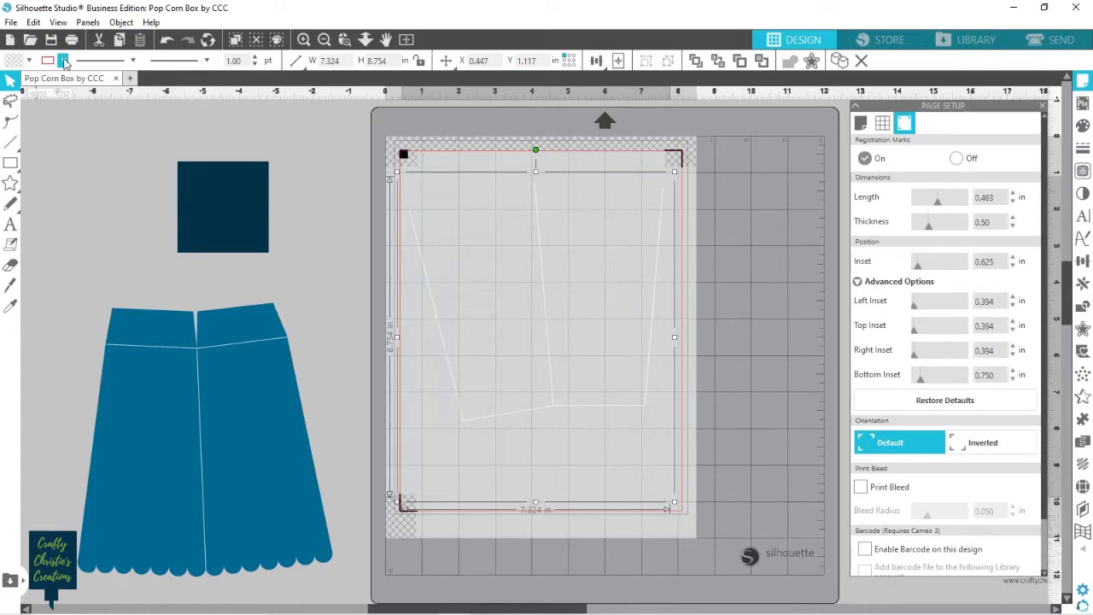
pyautogui.click(63, 61)
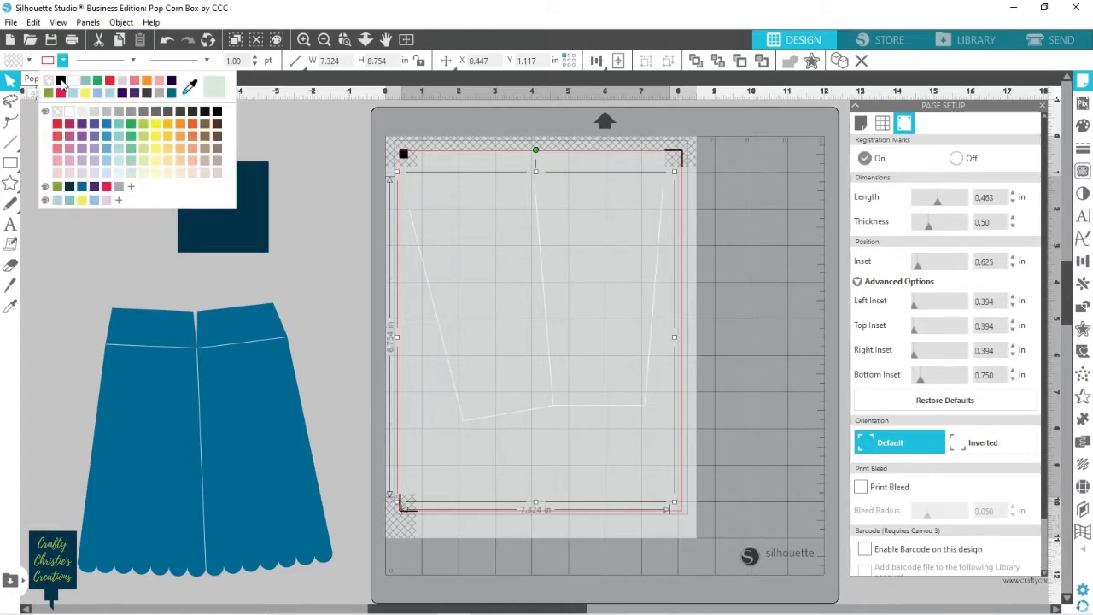
pyautogui.click(61, 82)
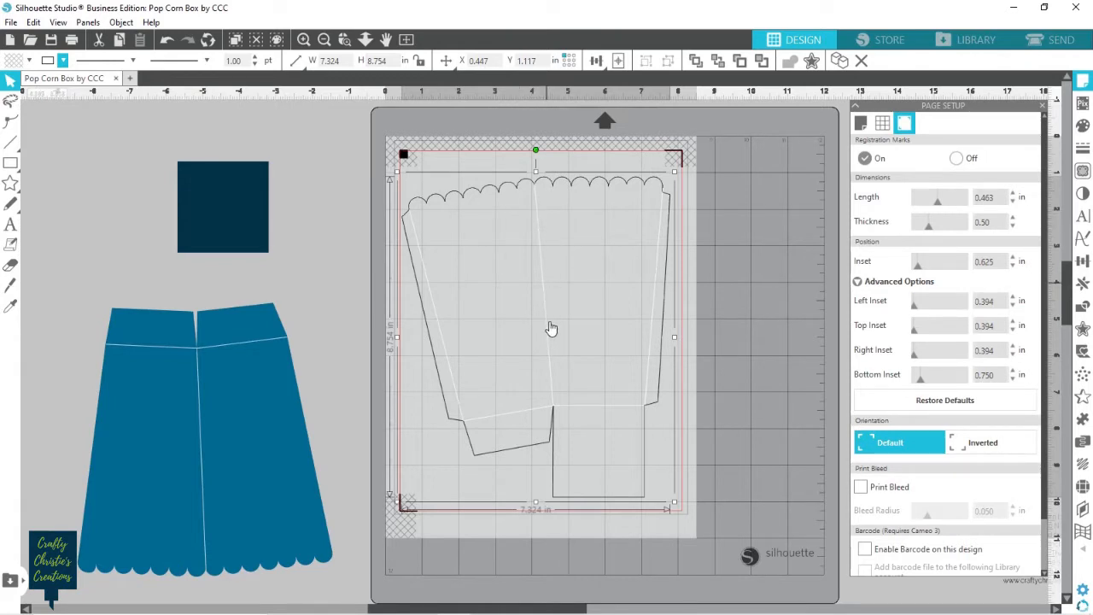
pyautogui.click(770, 268)
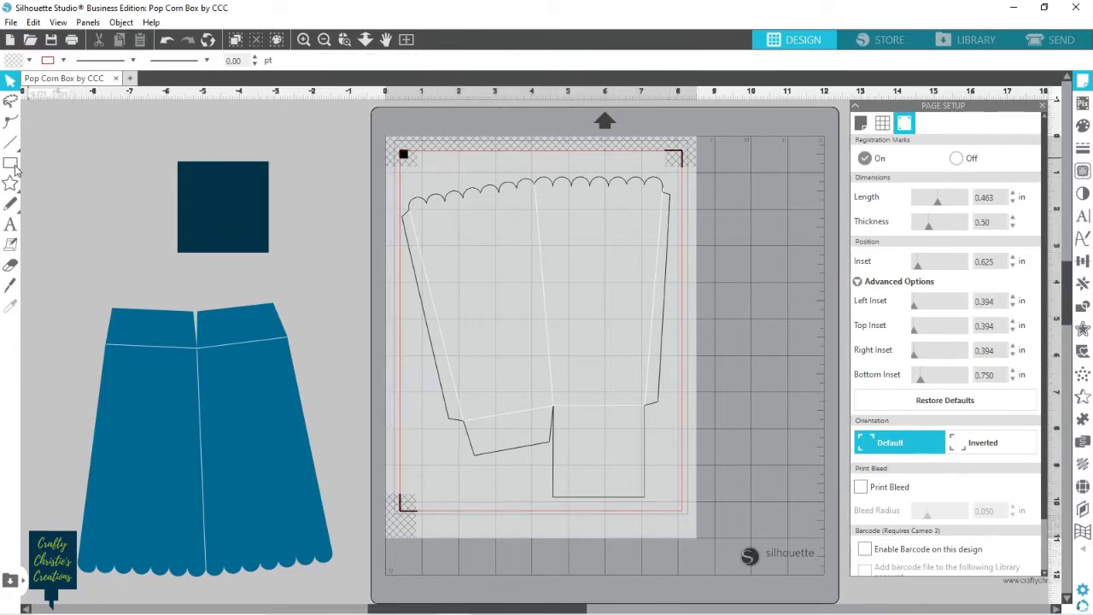
# - Draw a vertical rectangle about 0.5 in wide and 6.58 in tall over the box panel above the attached base square
pyautogui.moveTo(12, 168)
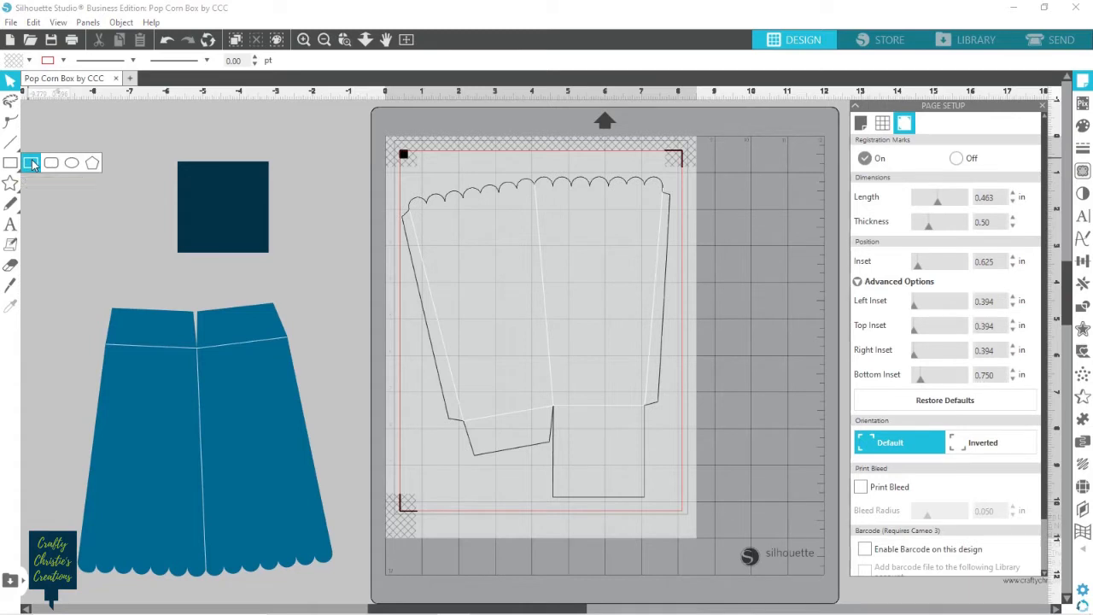
pyautogui.click(31, 162)
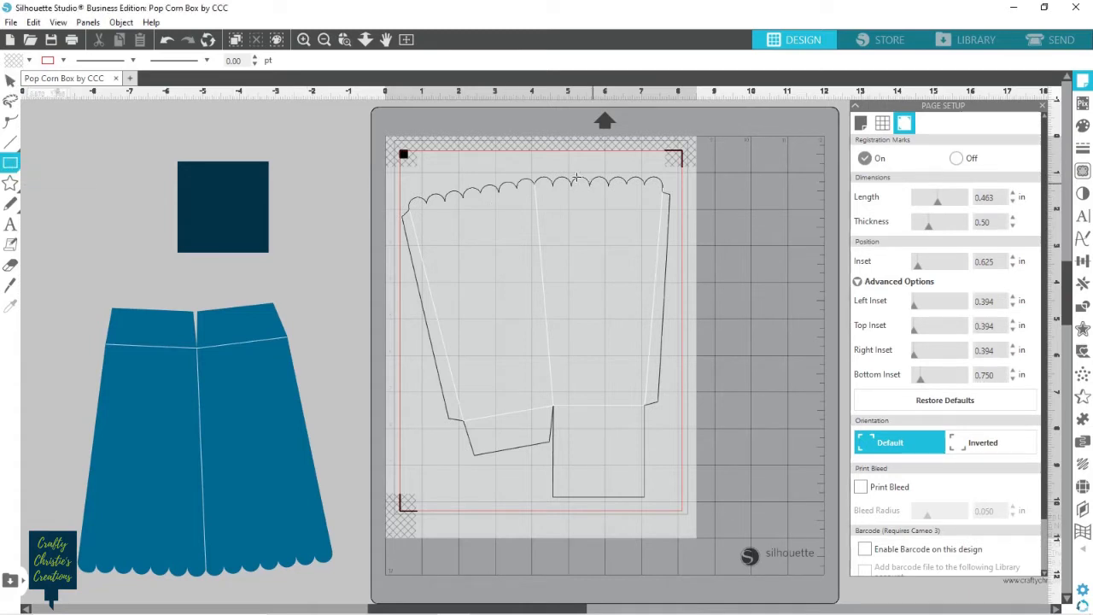
pyautogui.moveTo(570, 165); pyautogui.dragTo(588, 407)
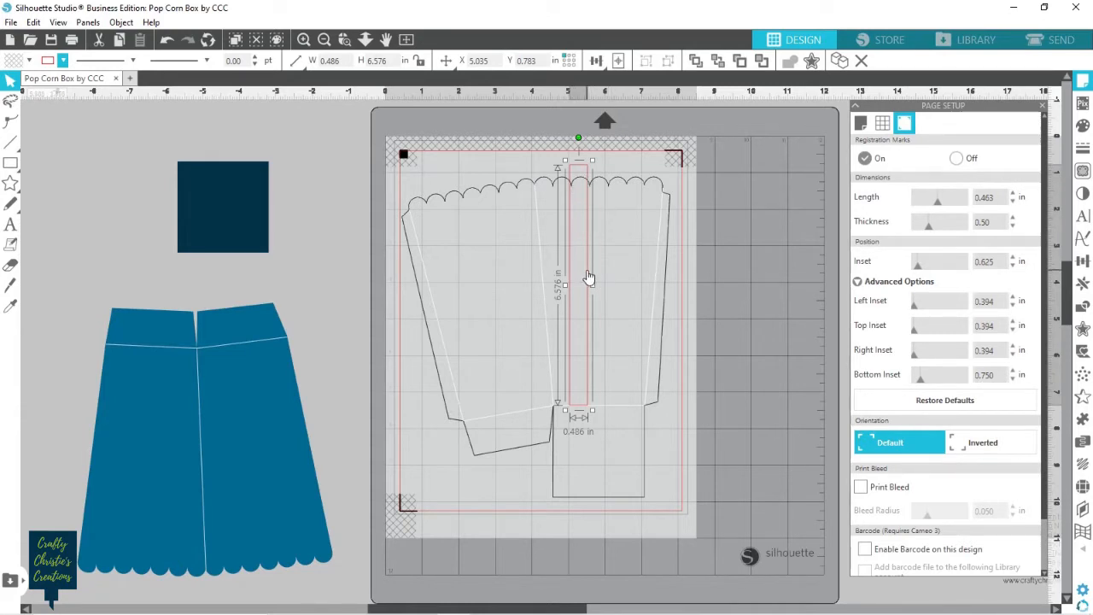
pyautogui.moveTo(588, 276); pyautogui.dragTo(591, 275)
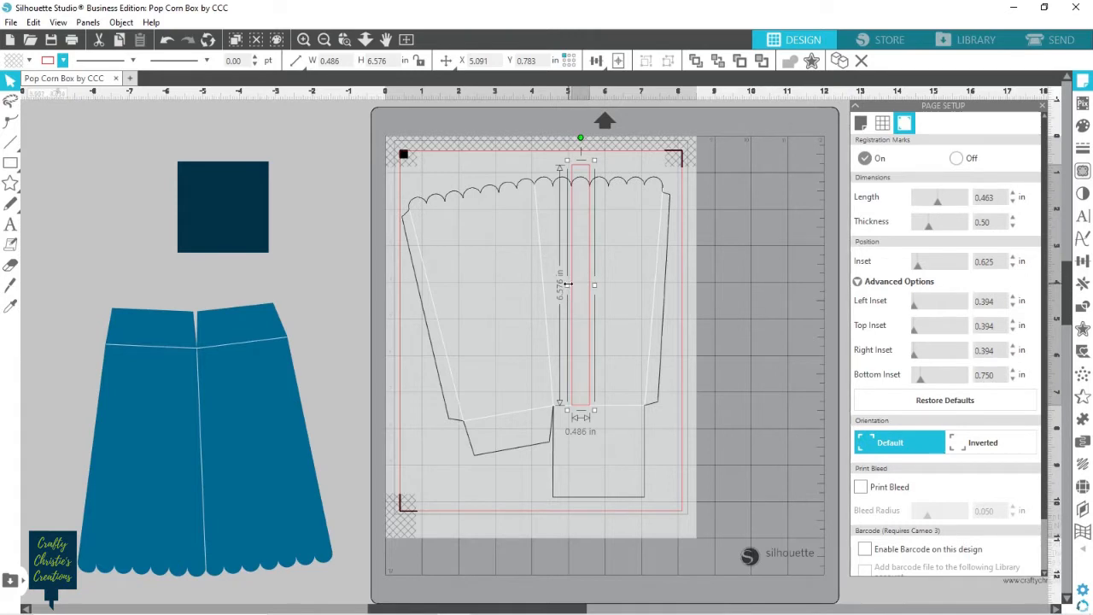
pyautogui.moveTo(567, 285); pyautogui.dragTo(566, 286)
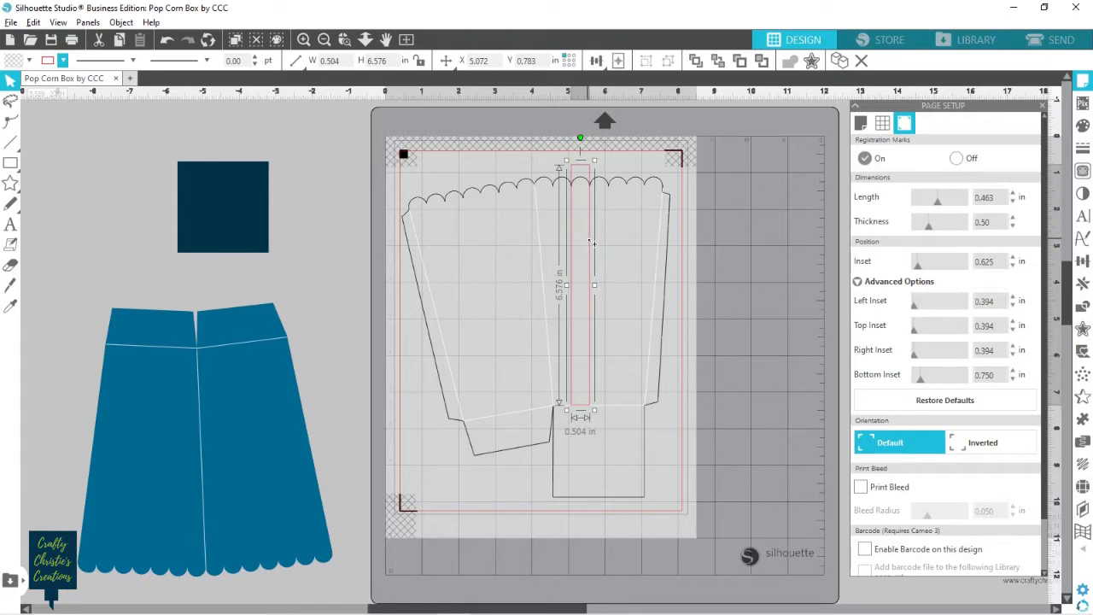
# - Add two copies of the stripe rectangle, one about 1 in to its right and one over the panel's left score line
pyautogui.moveTo(593, 244); pyautogui.dragTo(626, 239)
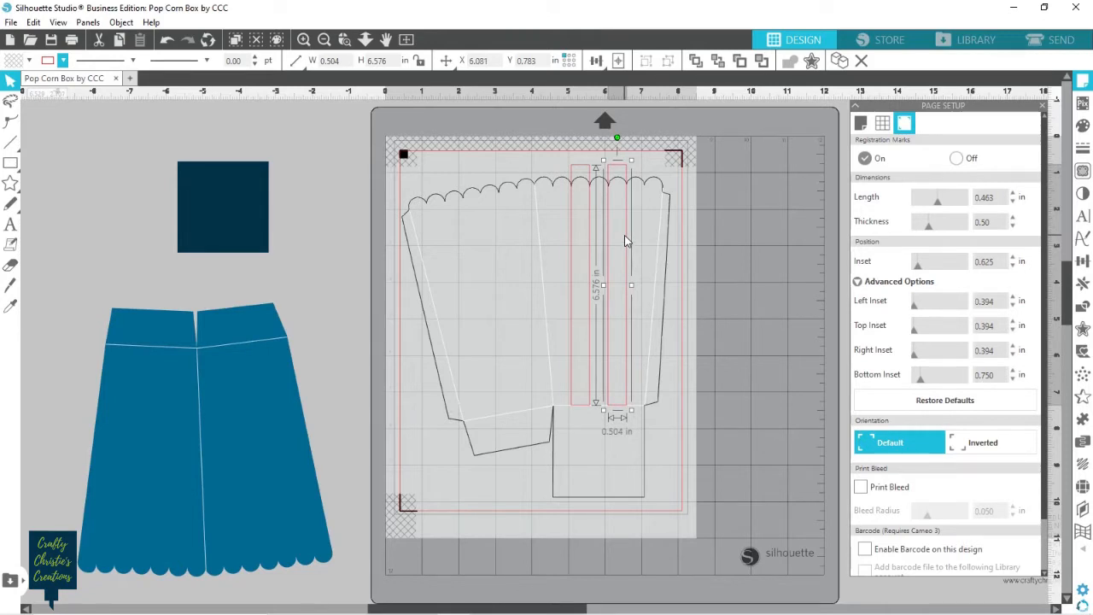
pyautogui.click(1083, 282)
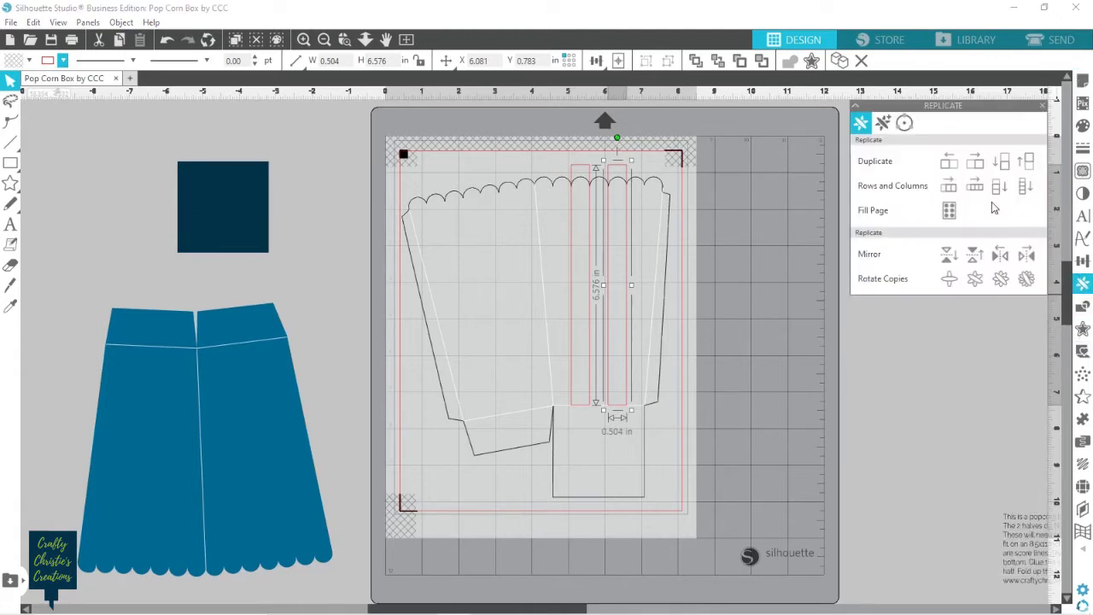
pyautogui.click(974, 162)
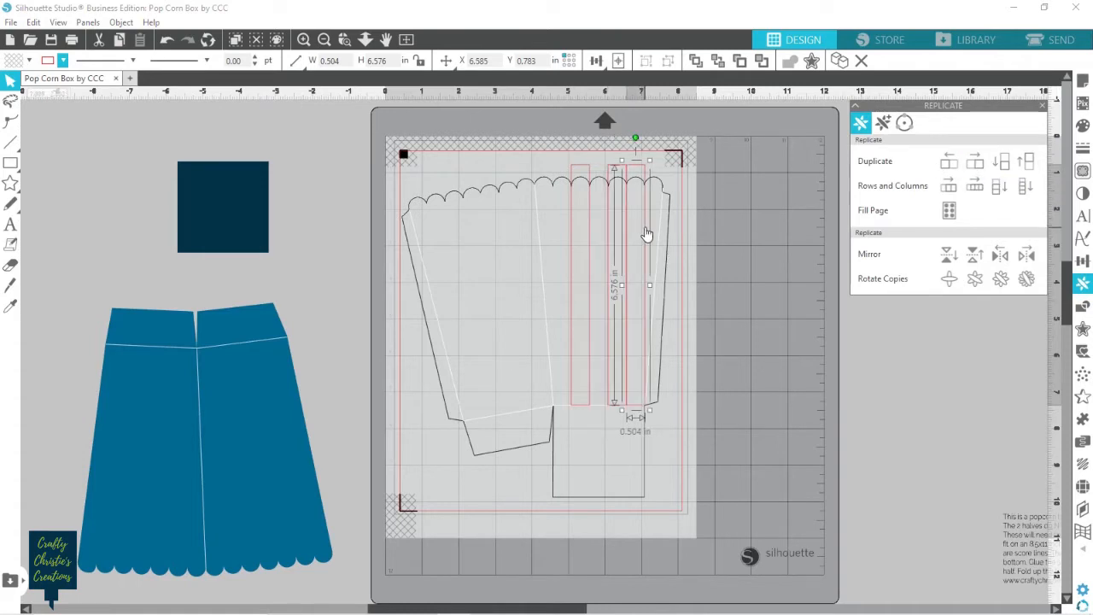
pyautogui.moveTo(646, 233); pyautogui.dragTo(553, 237)
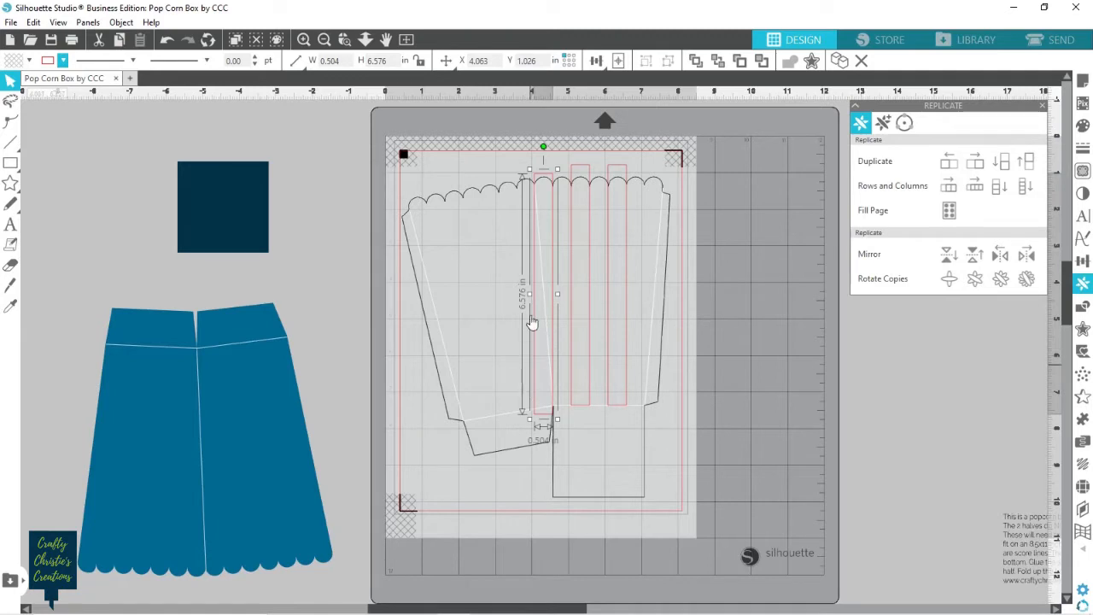
# - Move the left stripe's lower-right point onto the panel's bottom-left corner and raise its lower-left point up the stripe's edge
pyautogui.doubleClick(533, 391)
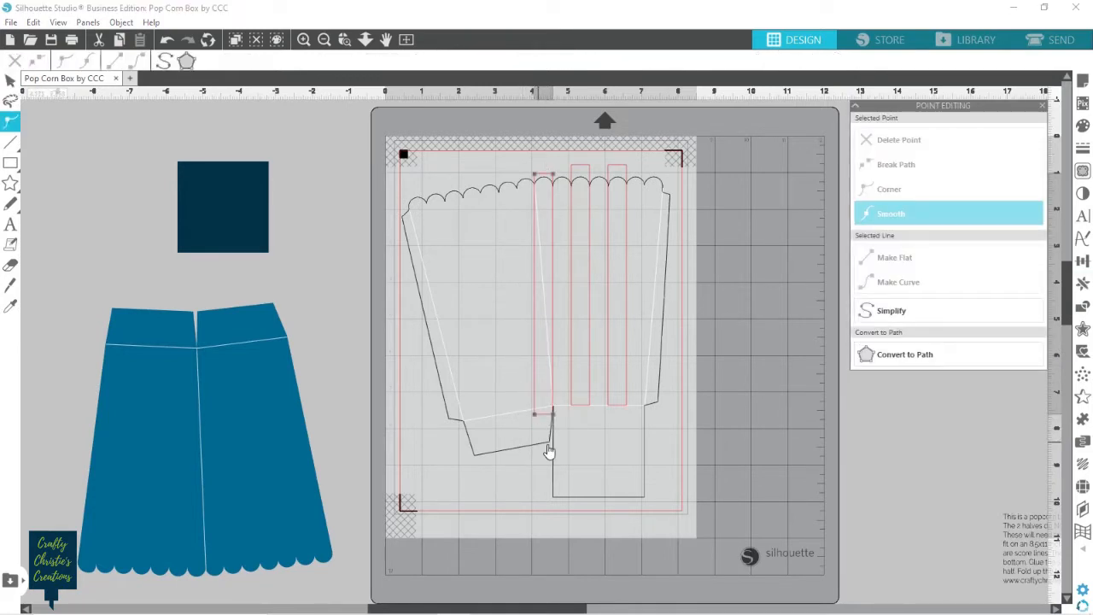
pyautogui.click(556, 416)
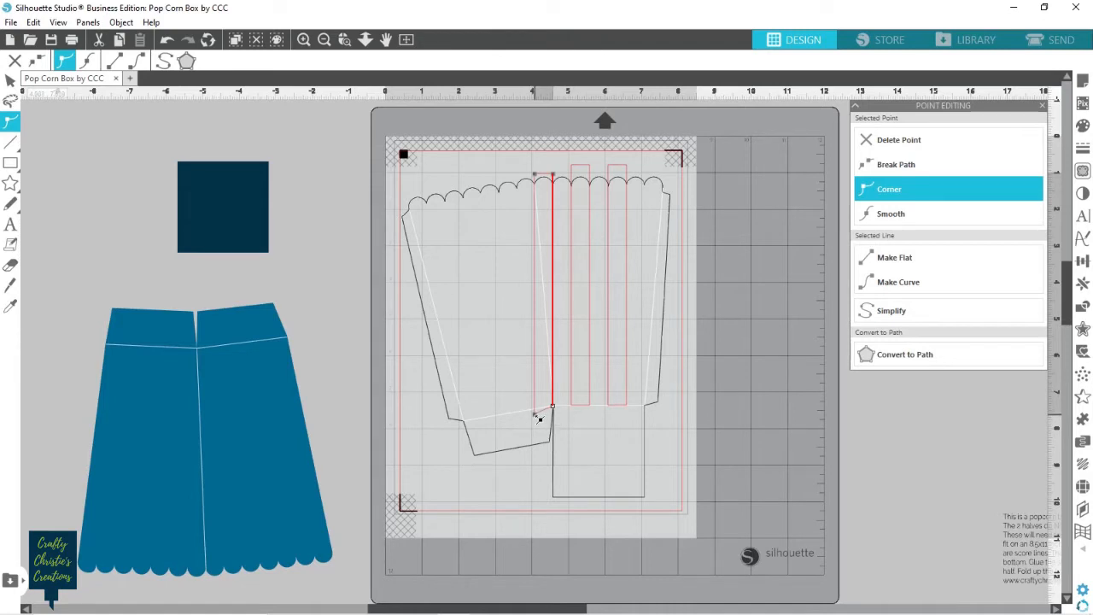
pyautogui.click(537, 417)
pyautogui.press('Up')
pyautogui.press('Up')
pyautogui.press('Up')
pyautogui.press('Up')
pyautogui.press('Up')
pyautogui.press('Up')
pyautogui.press('Up')
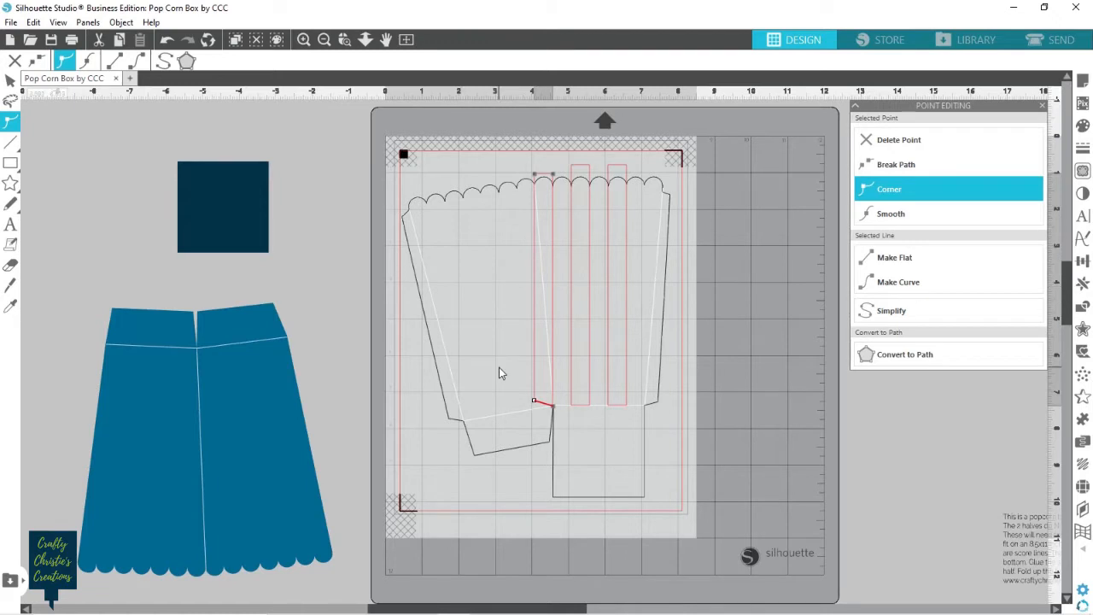
pyautogui.press('Up')
pyautogui.press('Up')
pyautogui.press('Up')
pyautogui.press('Up')
pyautogui.press('Up')
pyautogui.press('Up')
pyautogui.press('Up')
pyautogui.press('Up')
pyautogui.press('Up')
pyautogui.press('Up')
pyautogui.press('Up')
pyautogui.press('Up')
pyautogui.press('Up')
pyautogui.press('Up')
pyautogui.press('Up')
pyautogui.press('Up')
pyautogui.press('Up')
pyautogui.press('Up')
pyautogui.press('Up')
pyautogui.press('Up')
pyautogui.press('Up')
pyautogui.press('Up')
pyautogui.press('Up')
pyautogui.press('Up')
pyautogui.press('Up')
pyautogui.press('Up')
pyautogui.press('Up')
pyautogui.press('Up')
pyautogui.press('Up')
pyautogui.press('Up')
pyautogui.press('Up')
pyautogui.press('Up')
pyautogui.press('Up')
pyautogui.press('Up')
pyautogui.press('Up')
pyautogui.click(501, 373)
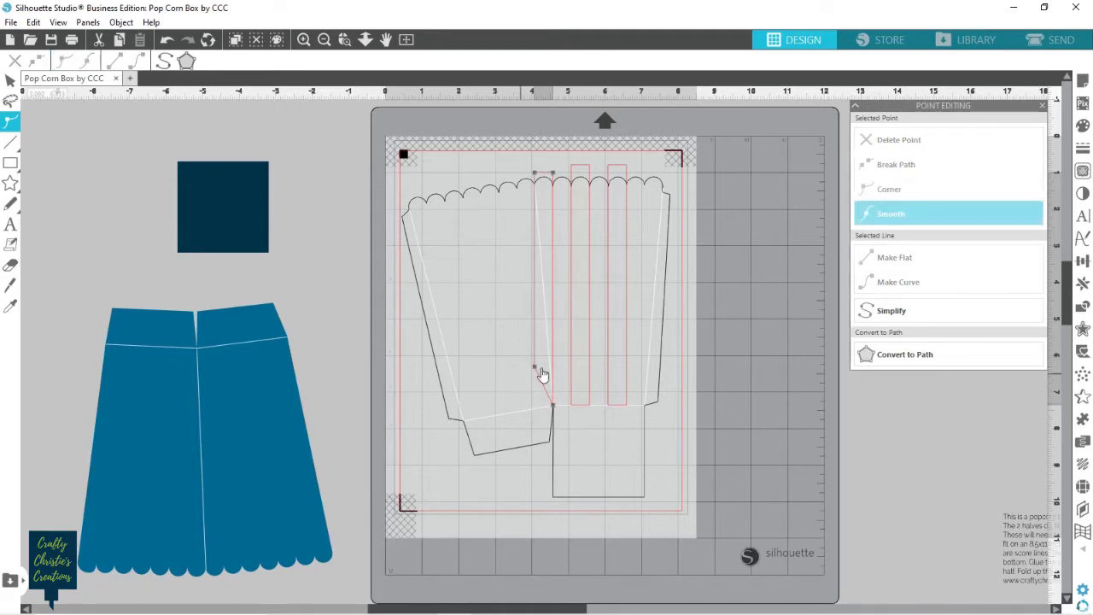
# - Move the left stripe's lower-left point further up onto the angled score line so the edge tapers along the fold
pyautogui.click(535, 368)
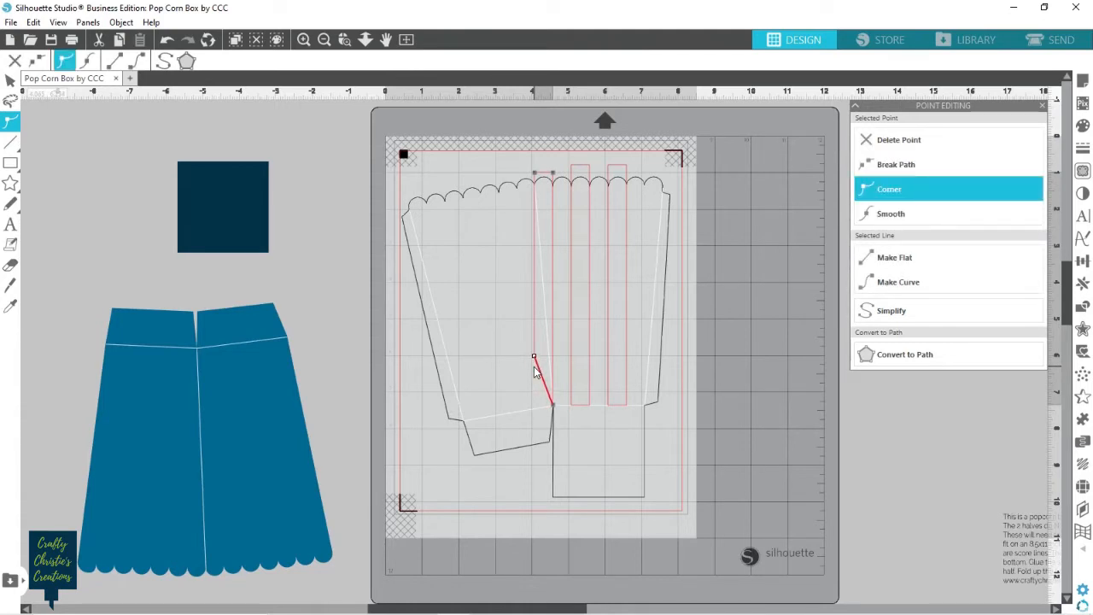
pyautogui.press('Up')
pyautogui.press('Up')
pyautogui.press('Up')
pyautogui.press('Up')
pyautogui.press('Up')
pyautogui.press('Up')
pyautogui.press('Up')
pyautogui.press('Up')
pyautogui.press('Up')
pyautogui.press('Up')
pyautogui.press('Up')
pyautogui.press('Up')
pyautogui.press('Up')
pyautogui.press('Up')
pyautogui.press('Up')
pyautogui.press('Up')
pyautogui.press('Up')
pyautogui.press('Up')
pyautogui.press('Up')
pyautogui.moveTo(535, 311); pyautogui.dragTo(534, 296)
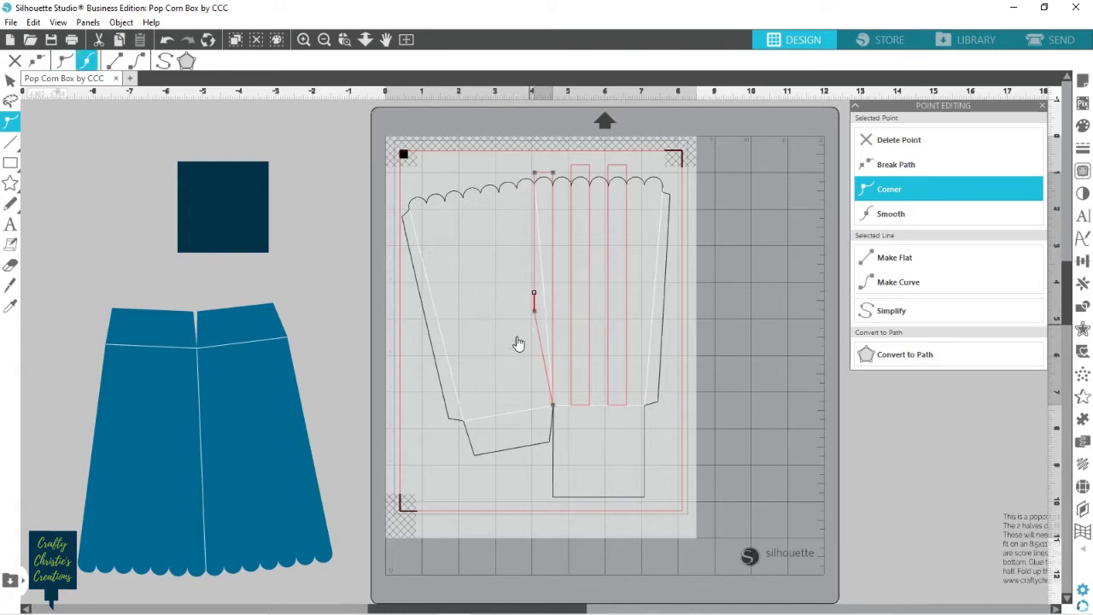
pyautogui.hotkey('ctrl', 'z')
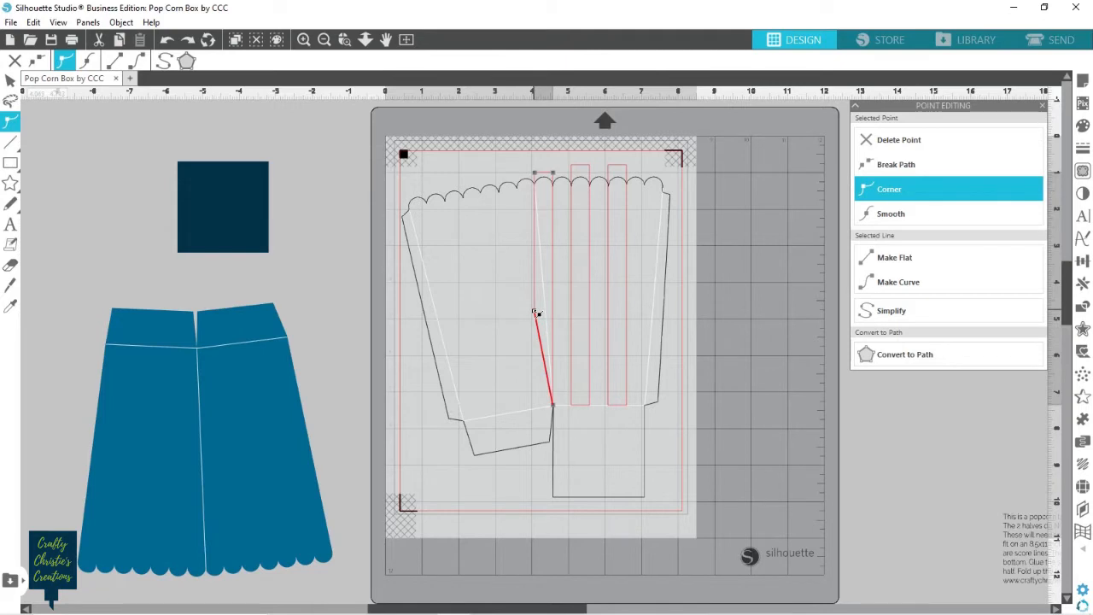
pyautogui.moveTo(536, 311); pyautogui.dragTo(537, 212)
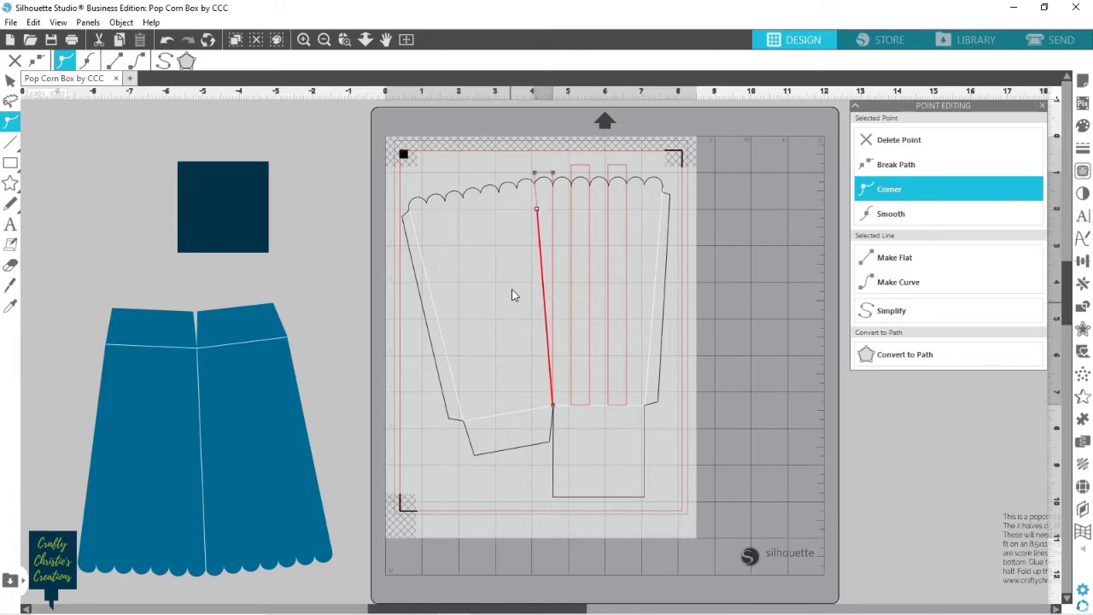
pyautogui.click(744, 342)
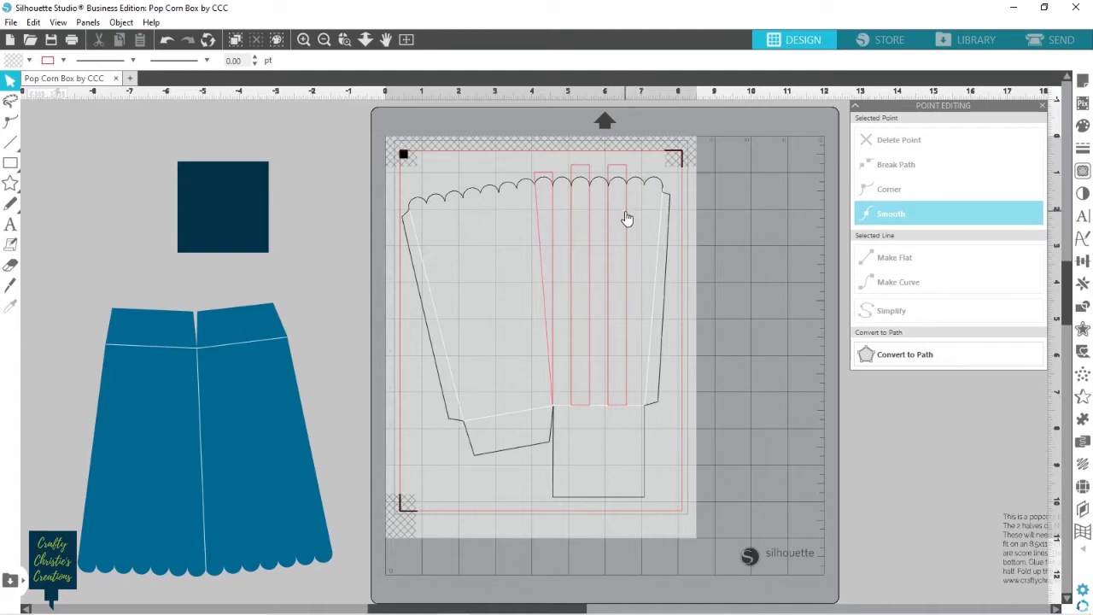
# - Place a copy of the straight outlined stripe over the panel's right score line, undoing any accidental change to the score lines
pyautogui.moveTo(627, 218); pyautogui.dragTo(663, 215)
pyautogui.keyDown('shift'); pyautogui.click(663, 216); pyautogui.keyUp('shift')
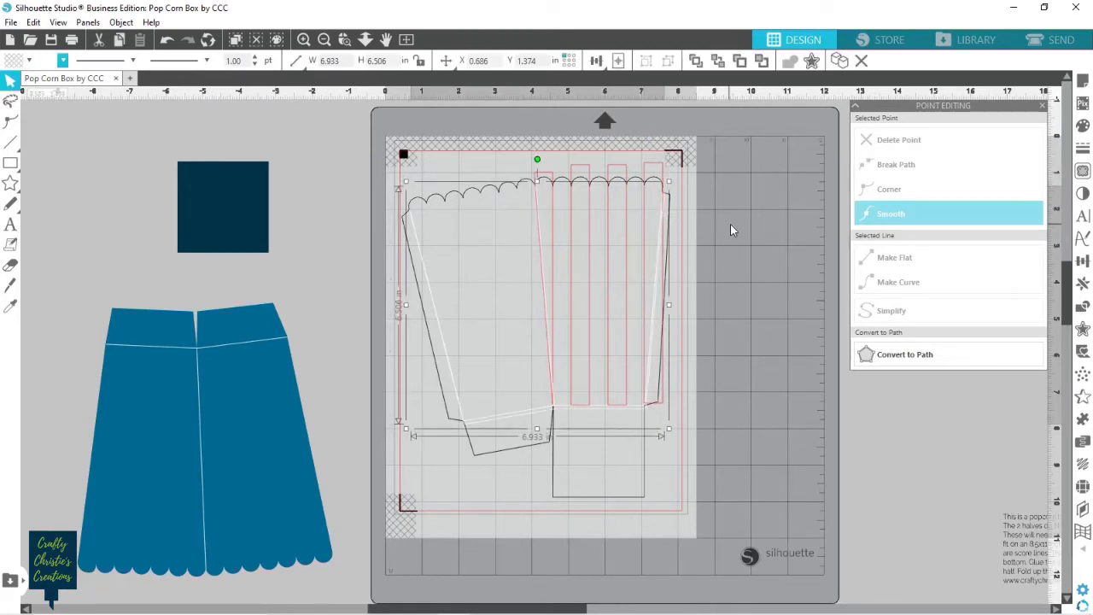
pyautogui.press('i')
pyautogui.hotkey('ctrl', 'z')
pyautogui.hotkey('ctrl', 'z')
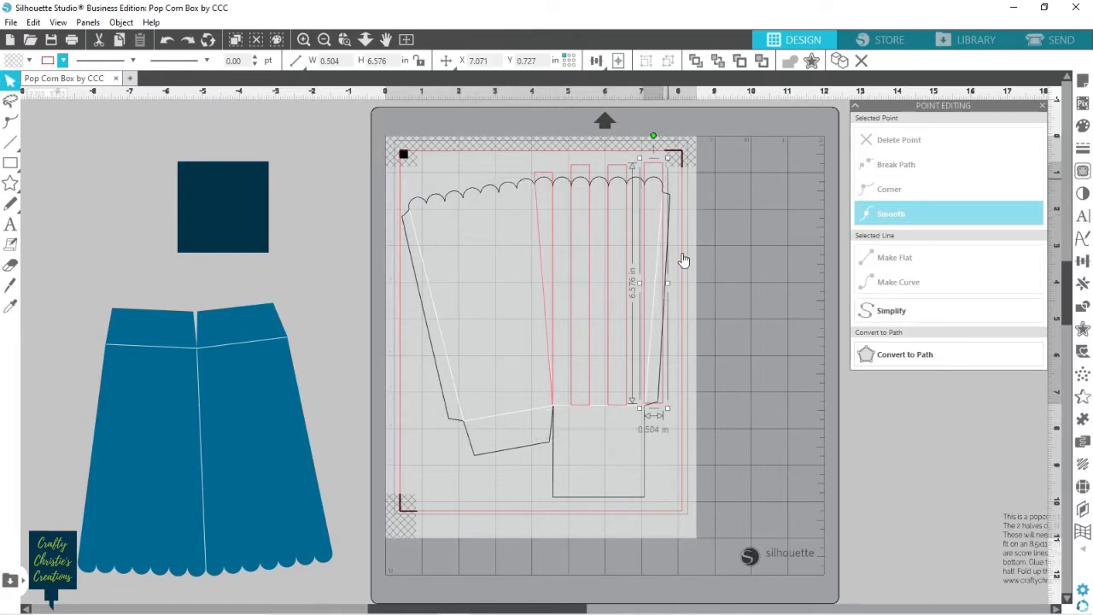
# - Move the right stripe's lower-left point to the panel's bottom-right corner and its lower-right point up onto the angled score line
pyautogui.doubleClick(665, 410)
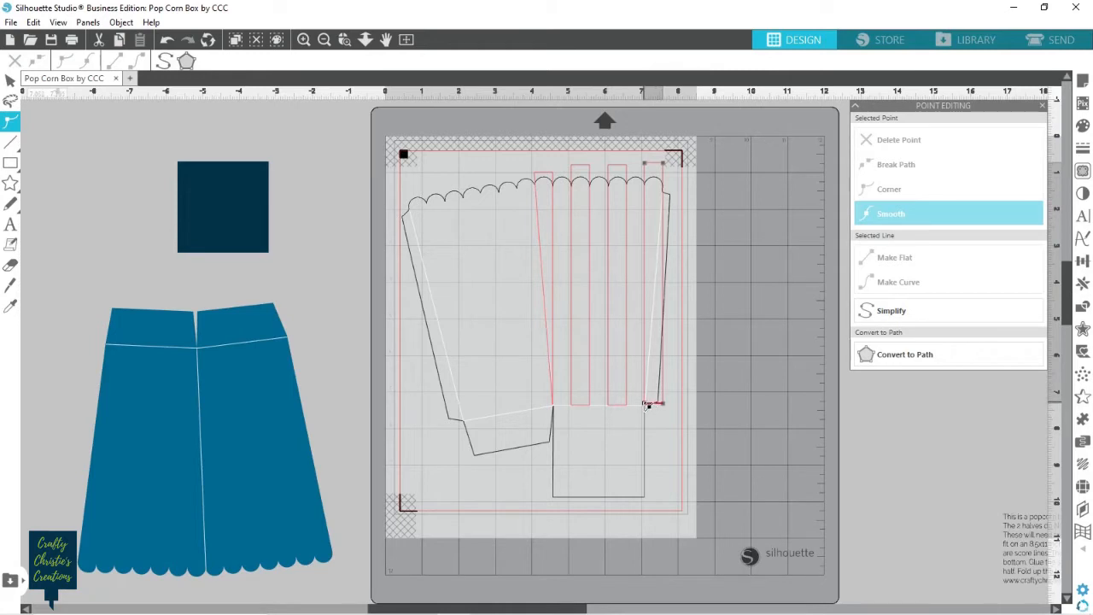
pyautogui.click(644, 403)
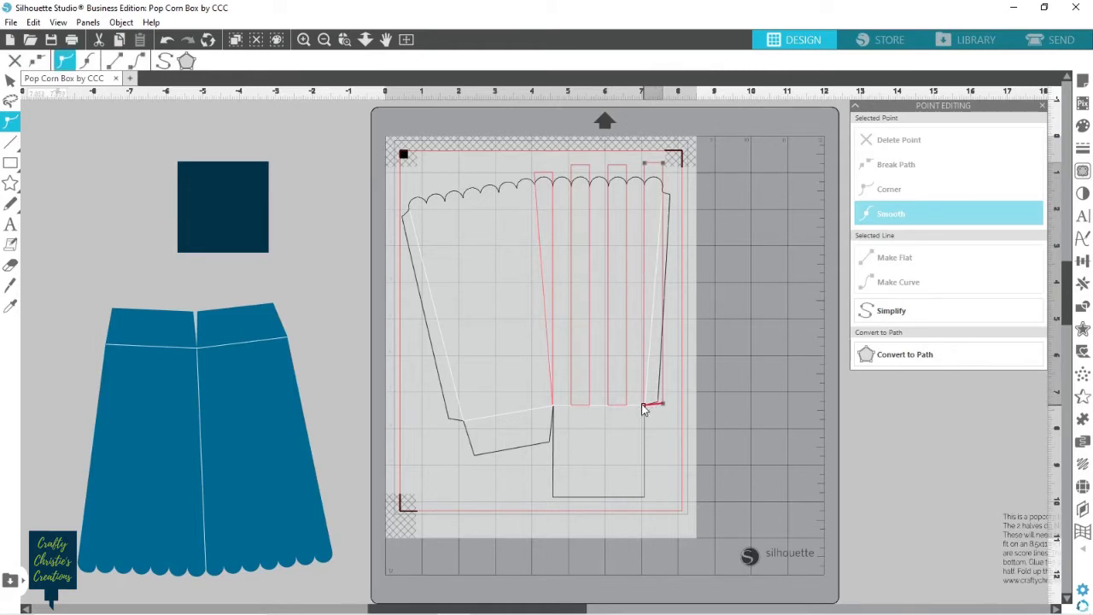
pyautogui.click(644, 407)
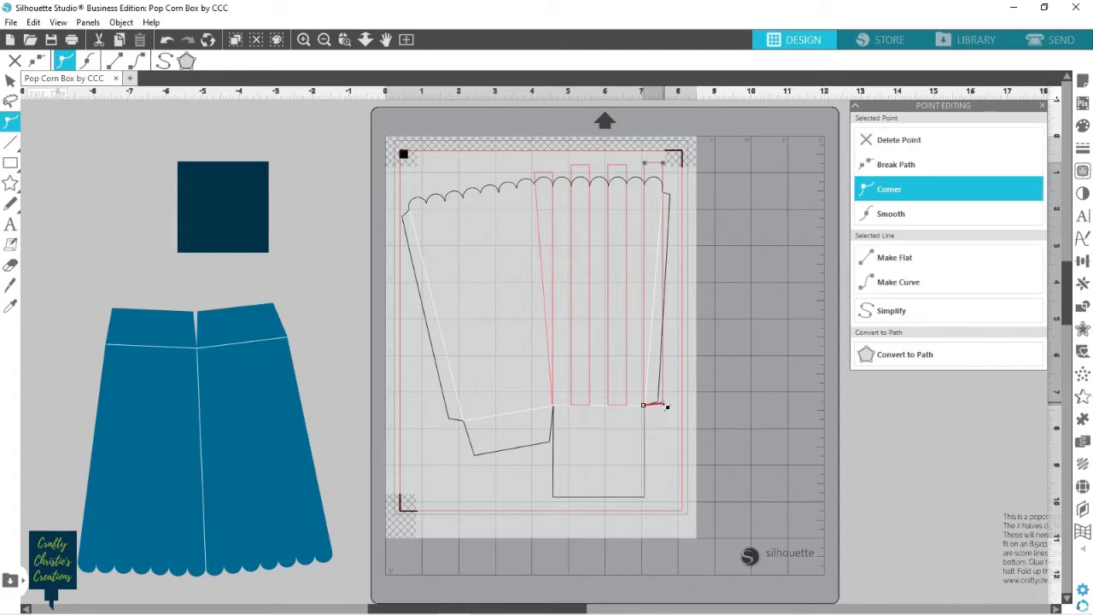
pyautogui.click(665, 405)
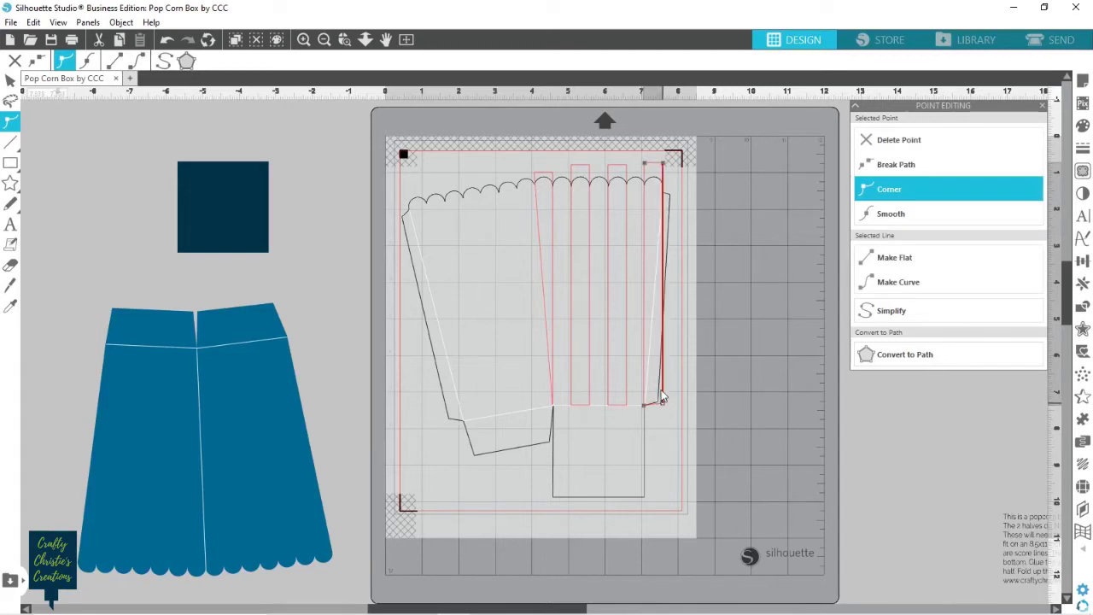
pyautogui.moveTo(666, 406); pyautogui.dragTo(656, 271)
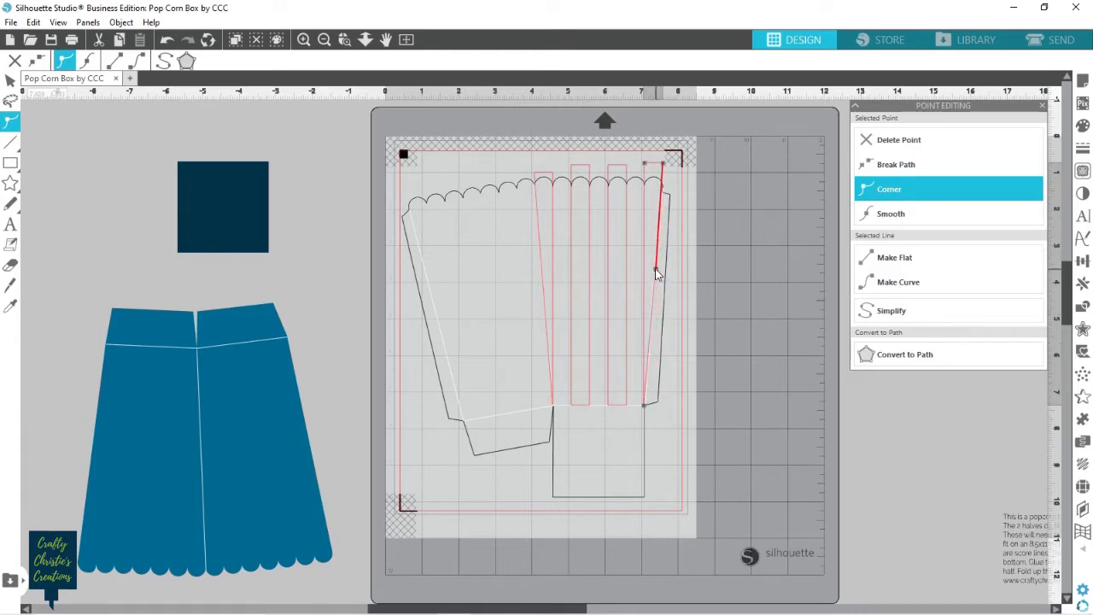
pyautogui.click(758, 344)
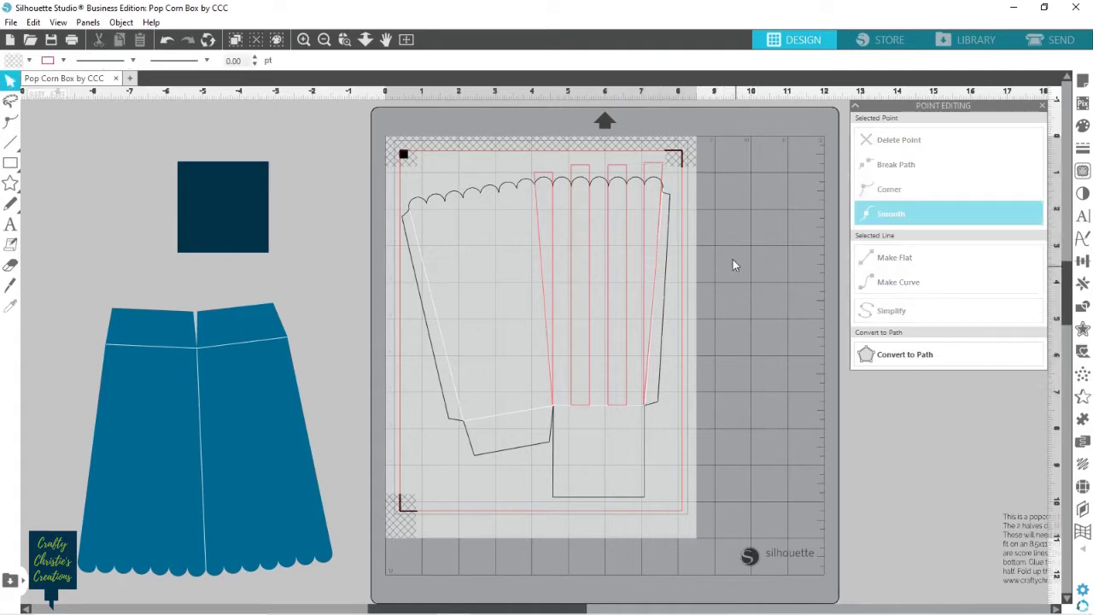
# - Fill the left tapered stripe, the straight stripe beside it and the right tapered stripe with red
pyautogui.click(546, 179)
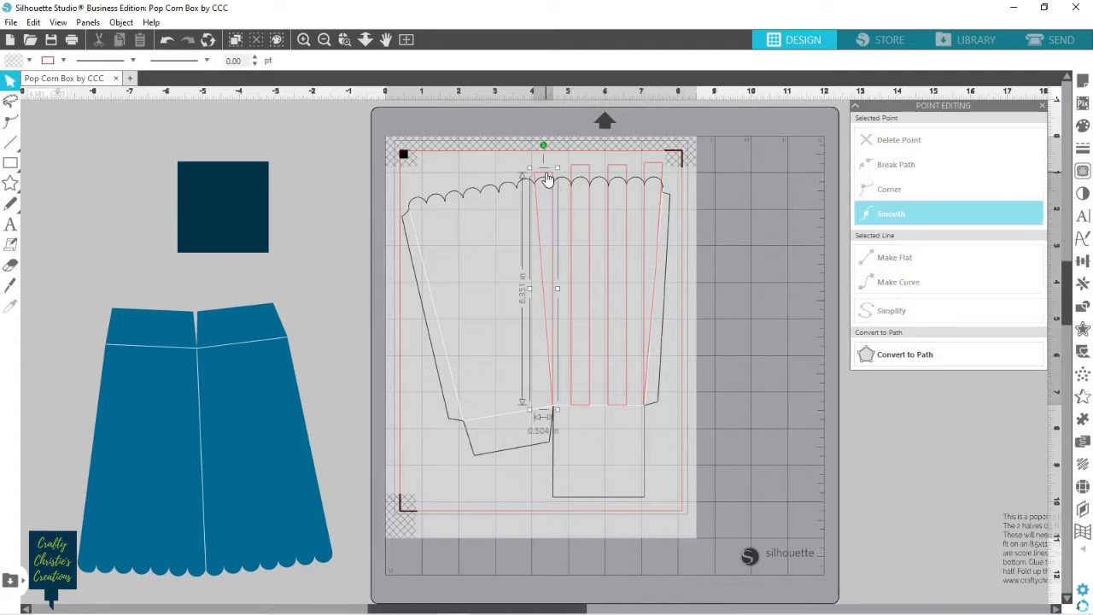
pyautogui.click(29, 62)
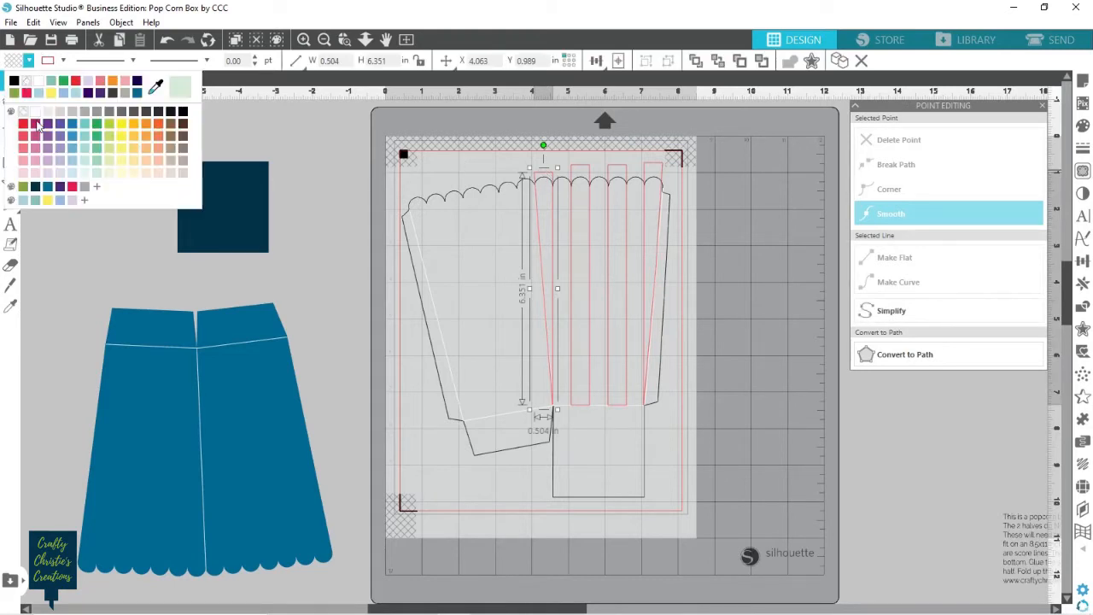
pyautogui.click(75, 82)
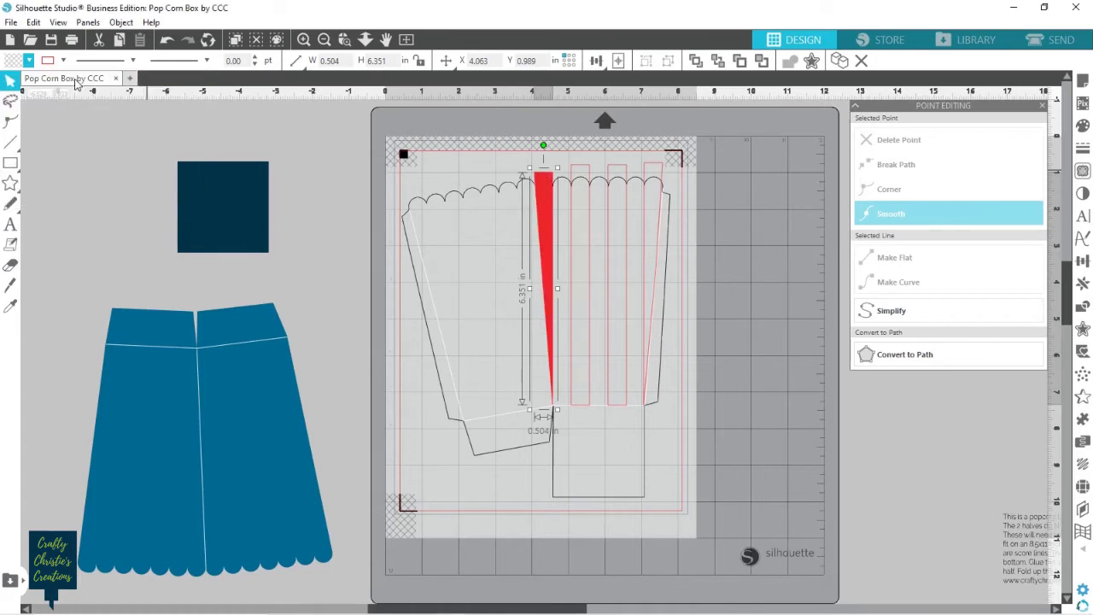
pyautogui.click(578, 171)
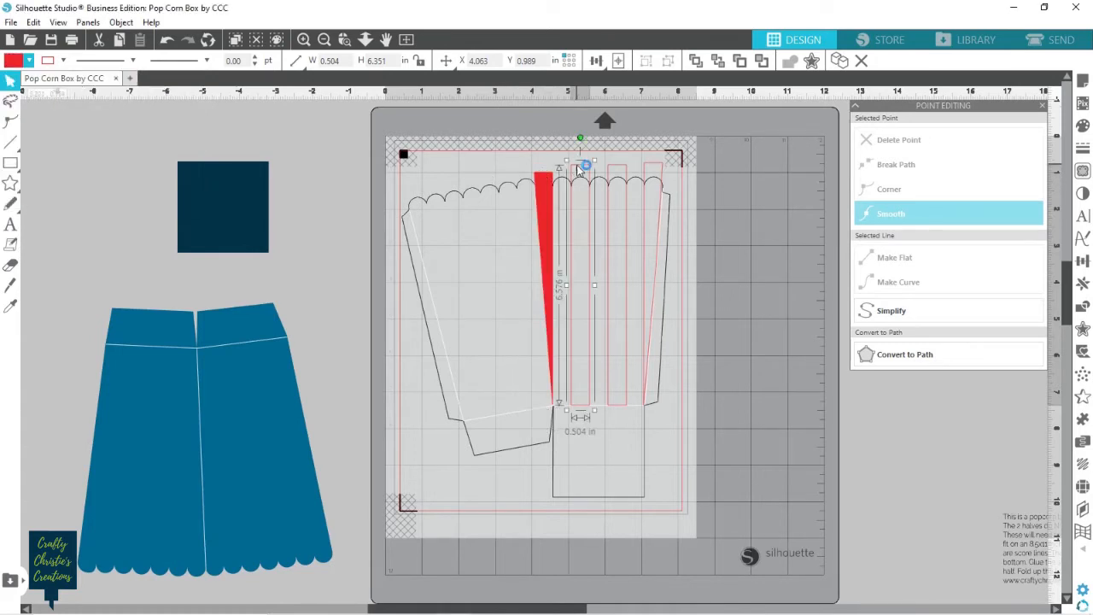
pyautogui.click(29, 62)
pyautogui.click(14, 81)
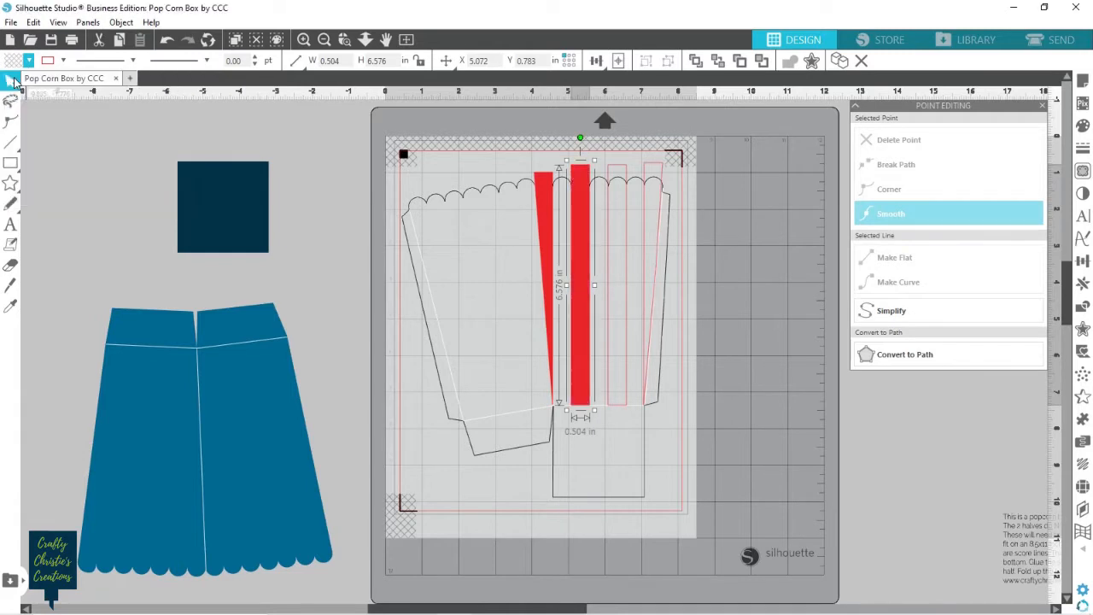
pyautogui.click(621, 173)
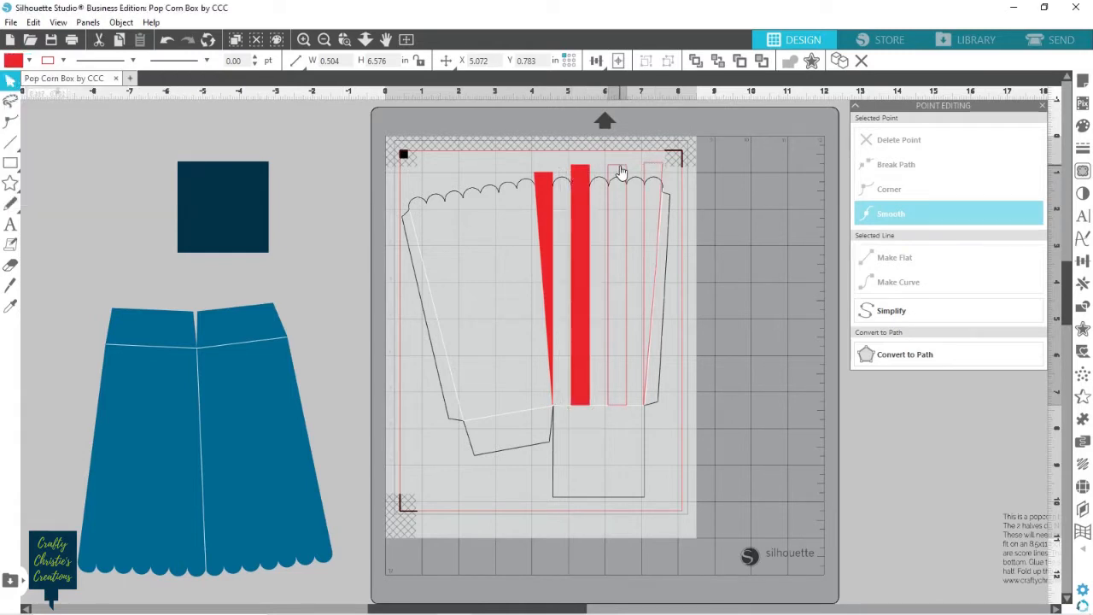
pyautogui.click(653, 168)
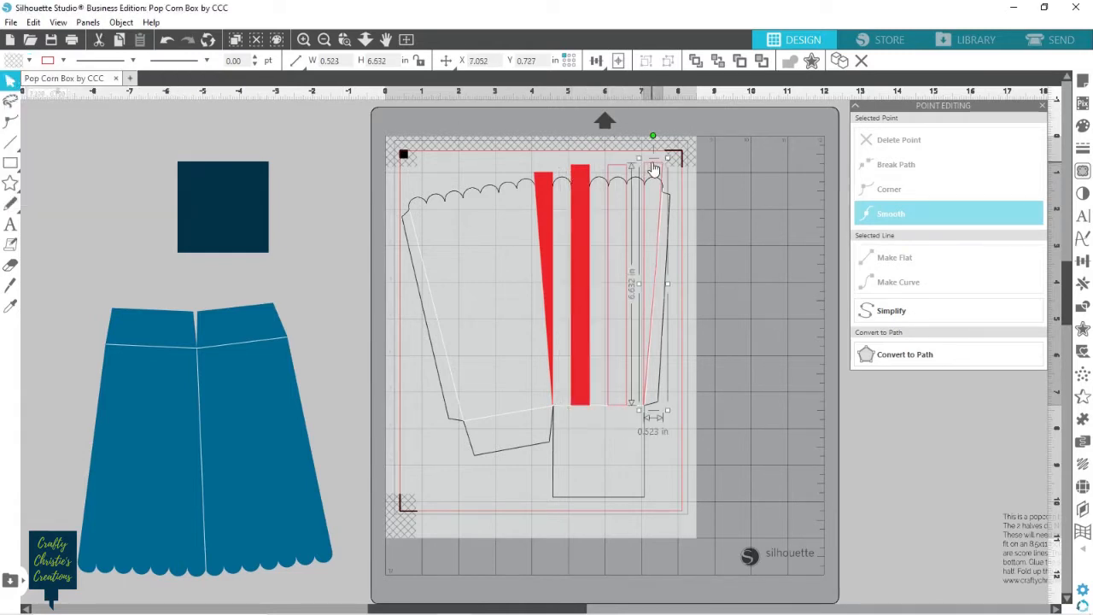
pyautogui.click(29, 62)
pyautogui.click(14, 82)
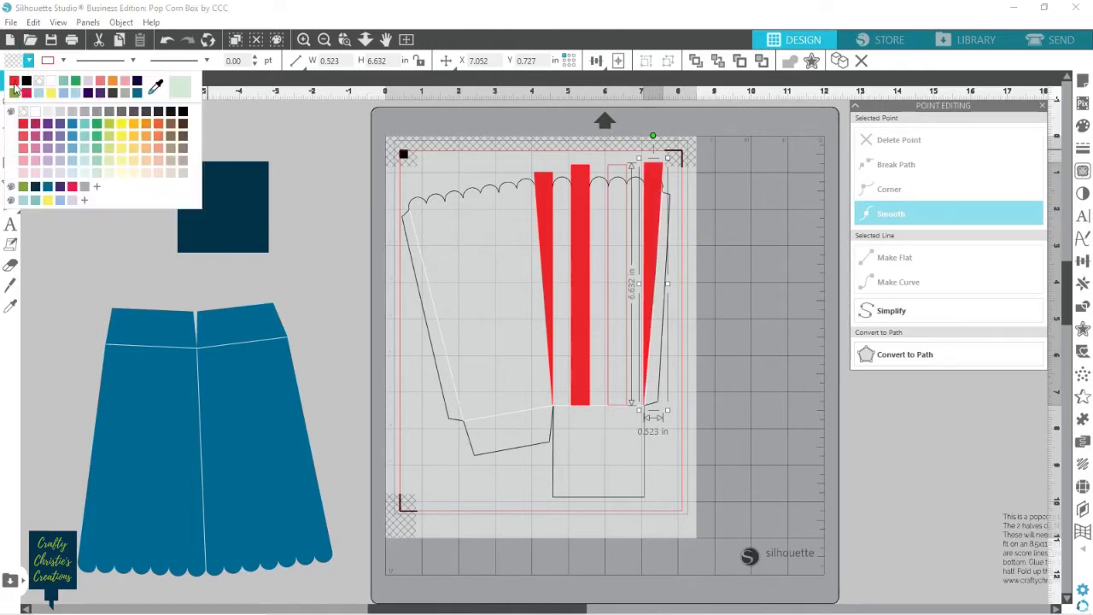
pyautogui.click(743, 273)
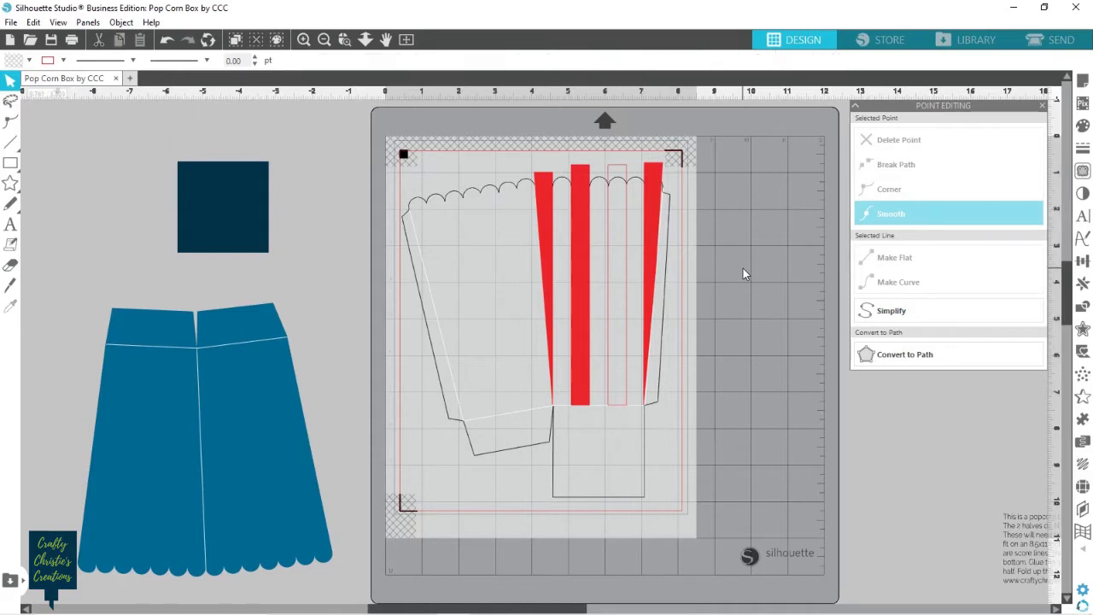
# - Widen the right tapered red stripe to about 0.56 in so it reaches the score line
pyautogui.click(656, 202)
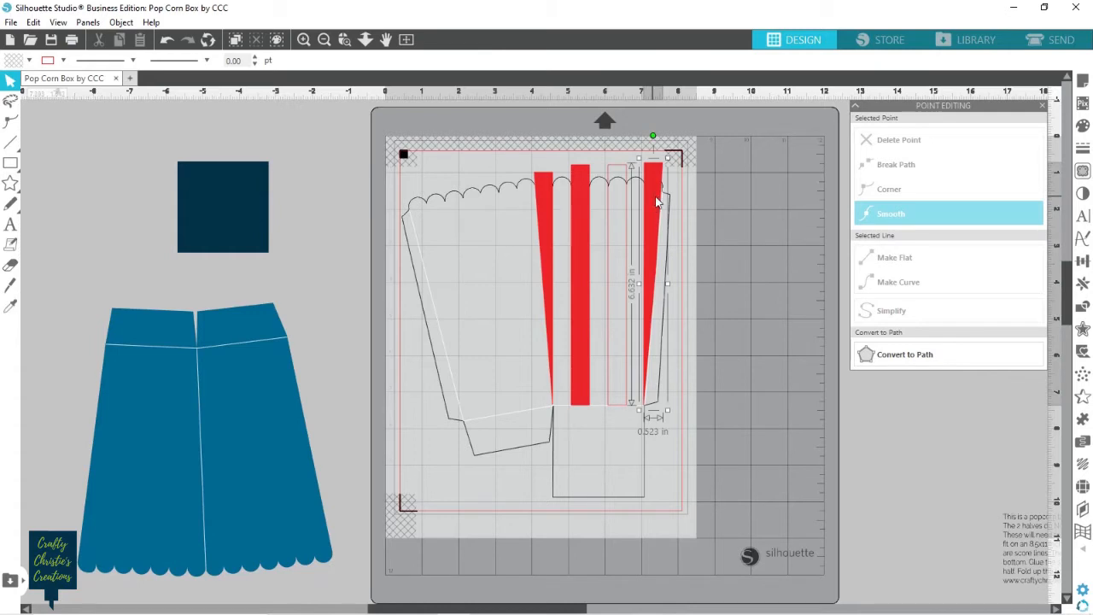
pyautogui.click(669, 288)
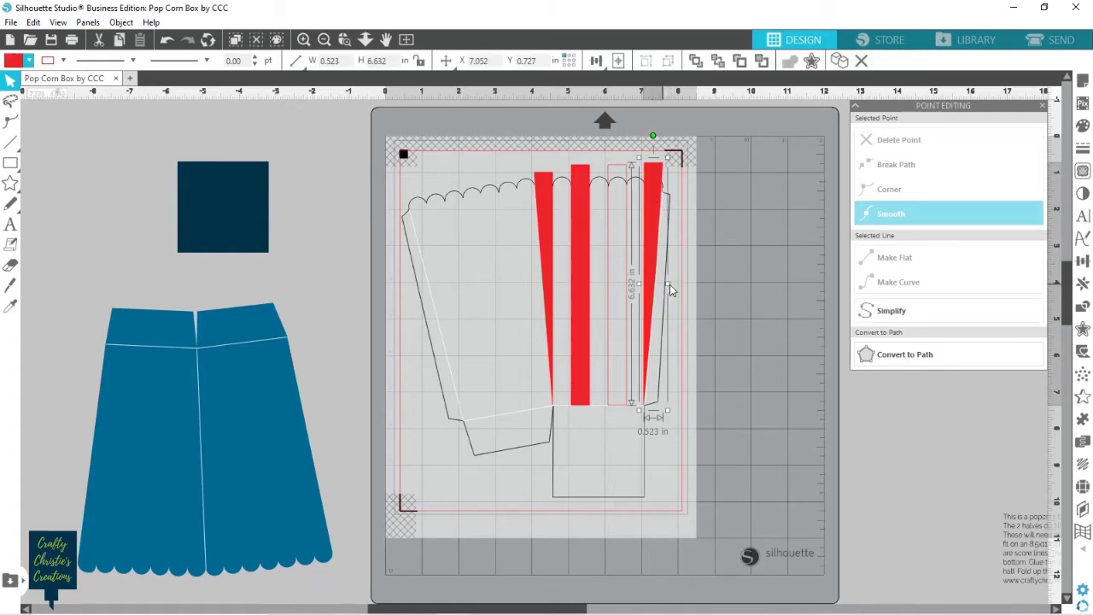
pyautogui.moveTo(669, 289); pyautogui.dragTo(671, 289)
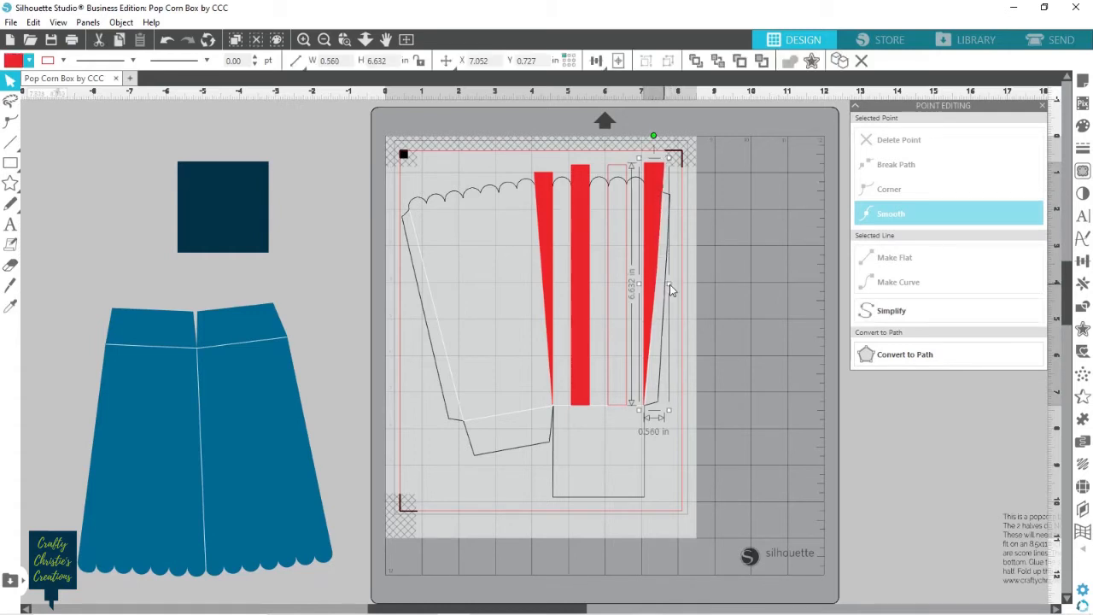
pyautogui.click(720, 248)
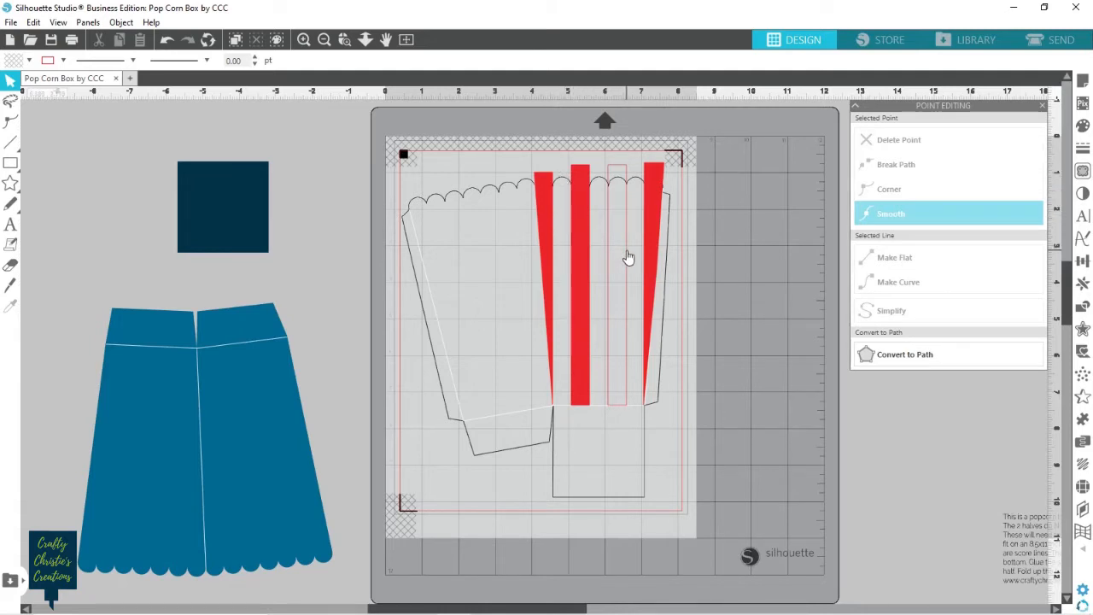
# - Place a copy of the outlined stripe, narrowed to about 0.19 in, in the gap between the two wide straight stripes and fill it with red
pyautogui.moveTo(627, 255); pyautogui.dragTo(600, 283)
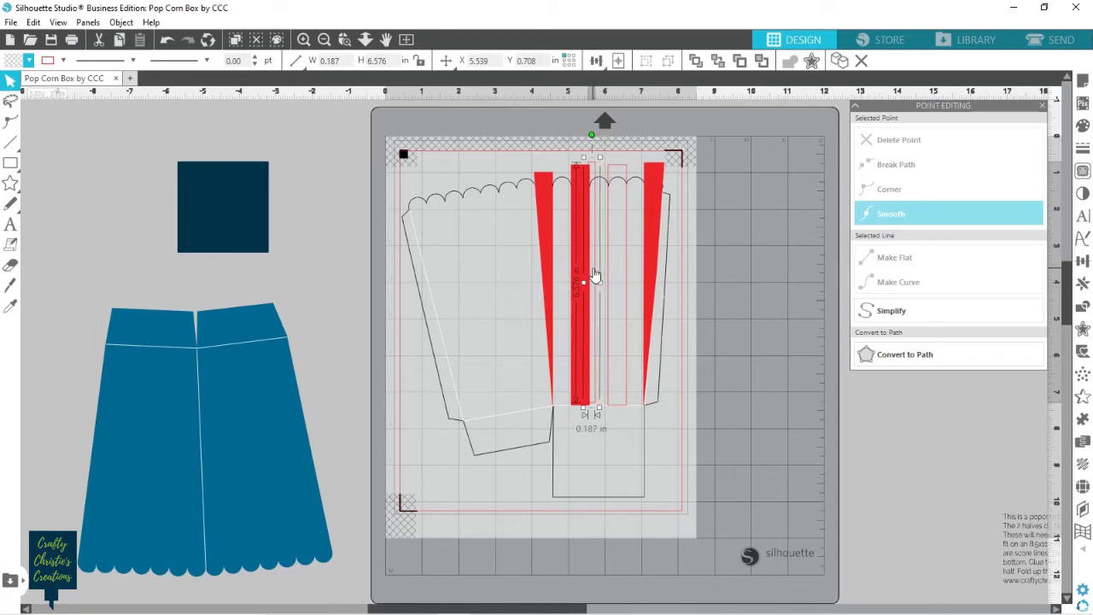
pyautogui.moveTo(589, 278); pyautogui.dragTo(601, 278)
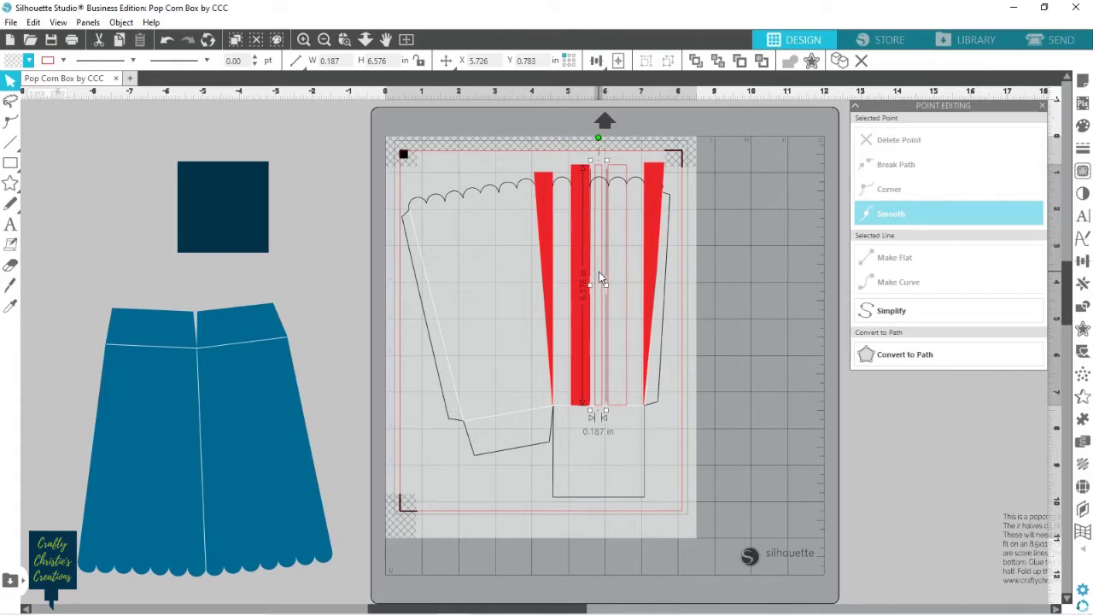
pyautogui.moveTo(598, 272); pyautogui.dragTo(597, 274)
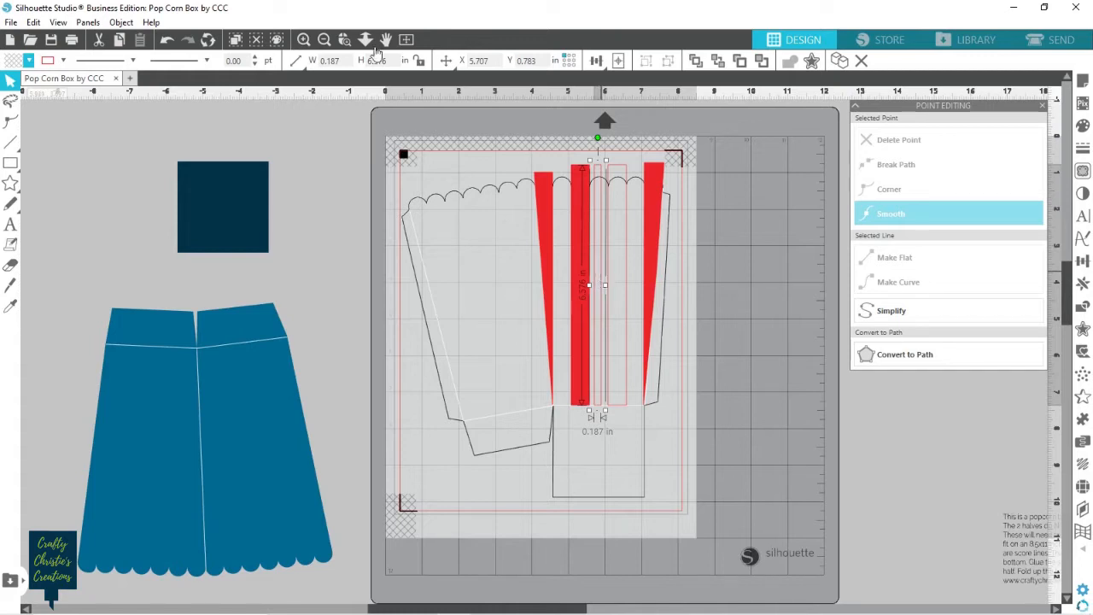
pyautogui.click(29, 60)
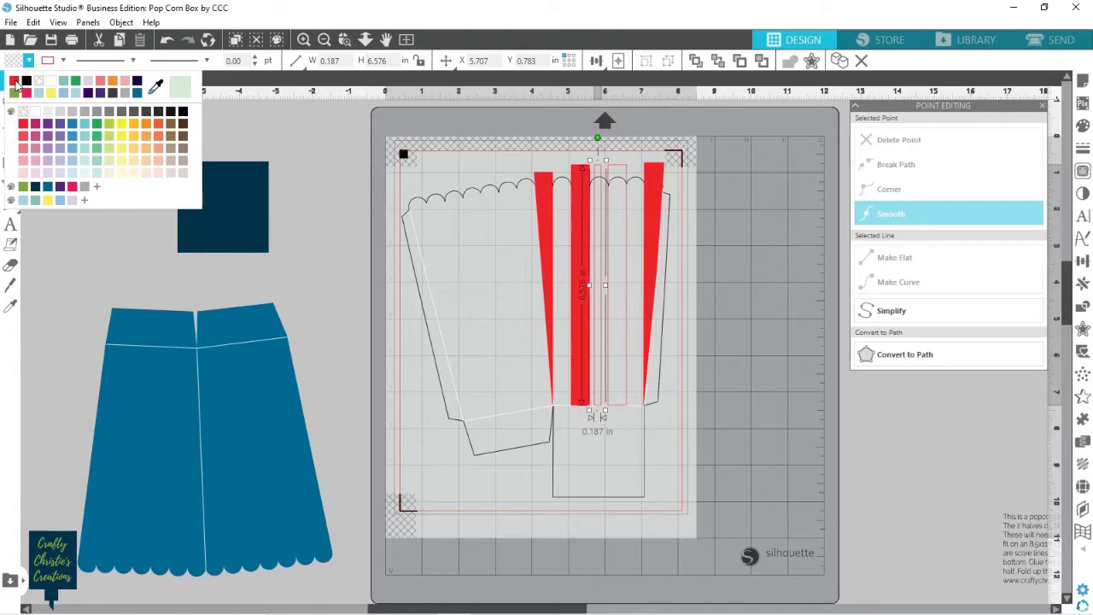
pyautogui.click(16, 82)
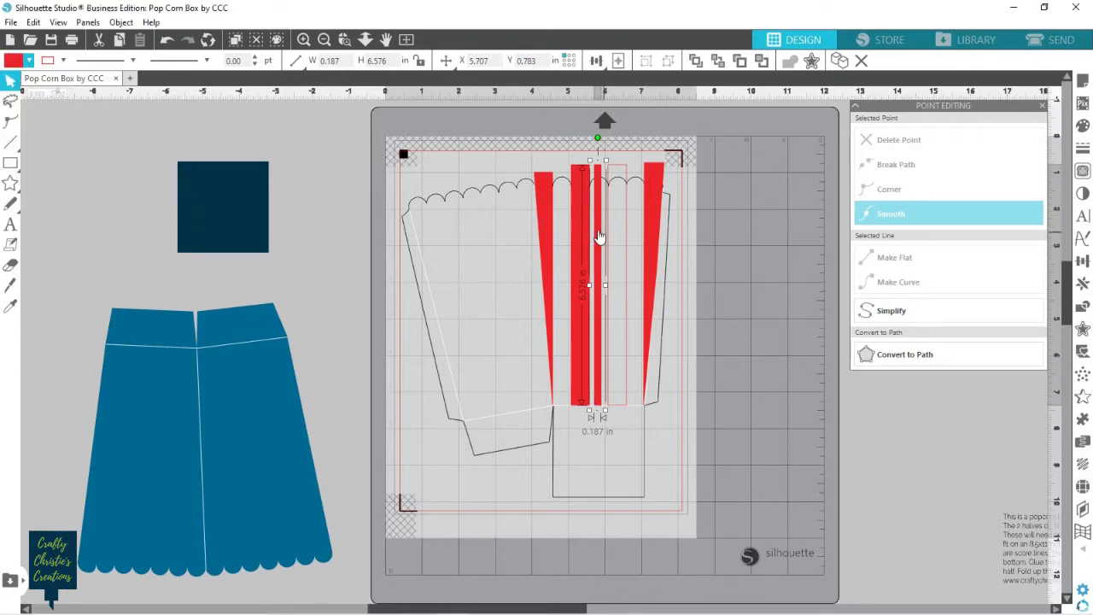
# - Copy the narrow red stripe into the gaps beside the left and right tapered stripes and fine-tune the copies' positions
pyautogui.moveTo(602, 236); pyautogui.dragTo(562, 233)
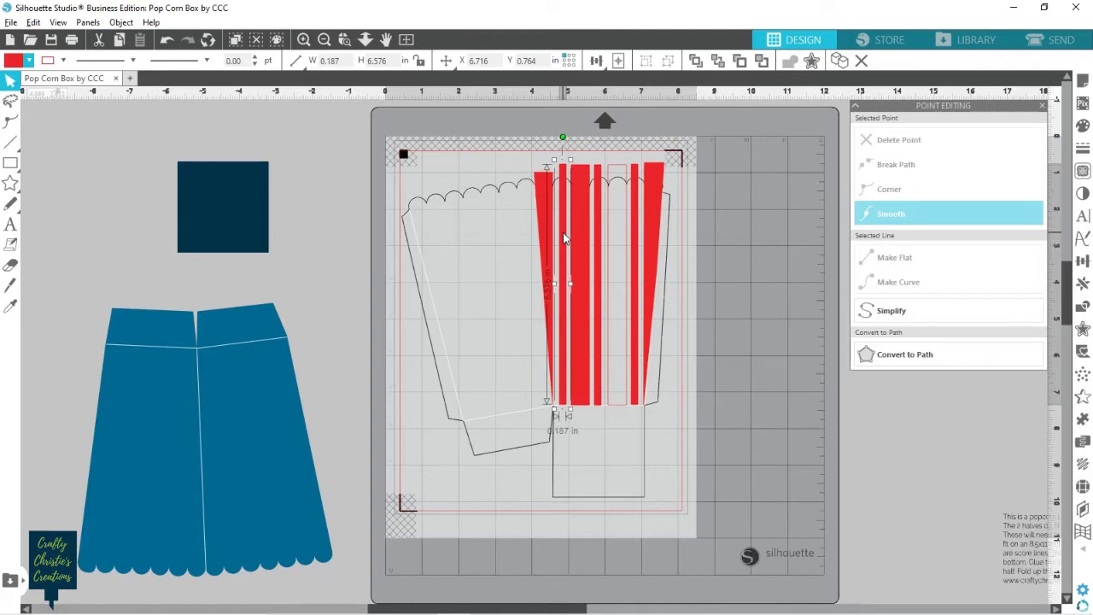
pyautogui.moveTo(563, 238); pyautogui.dragTo(563, 239)
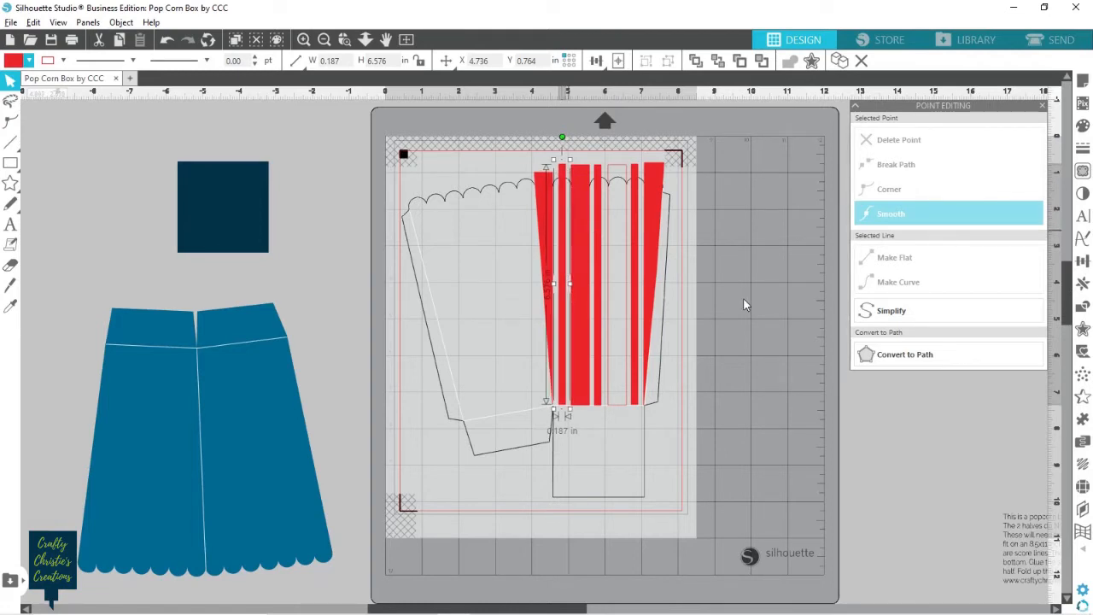
pyautogui.click(743, 302)
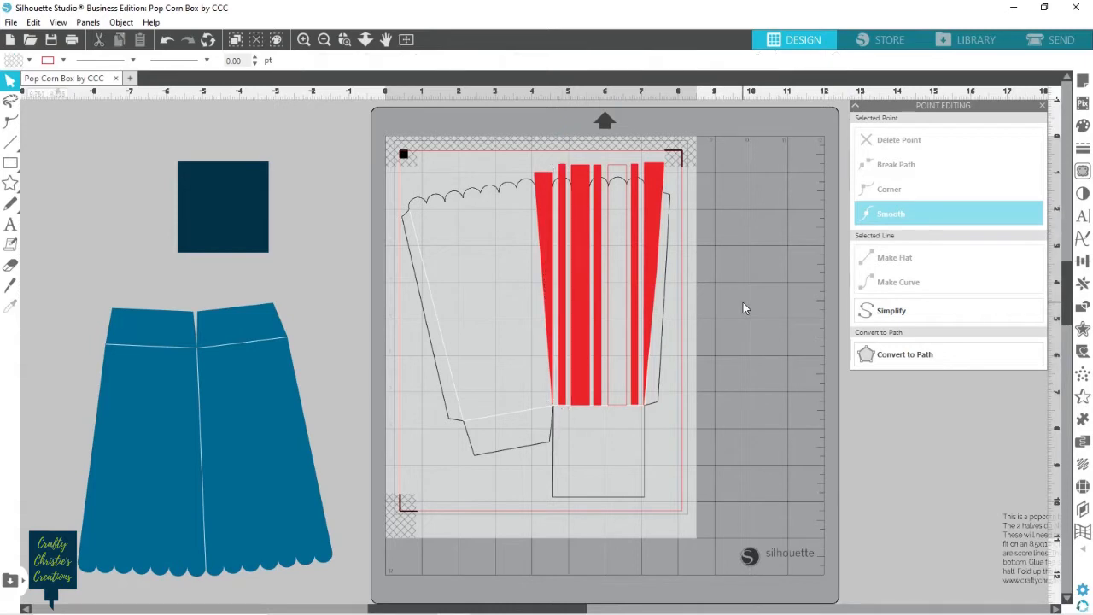
pyautogui.click(598, 241)
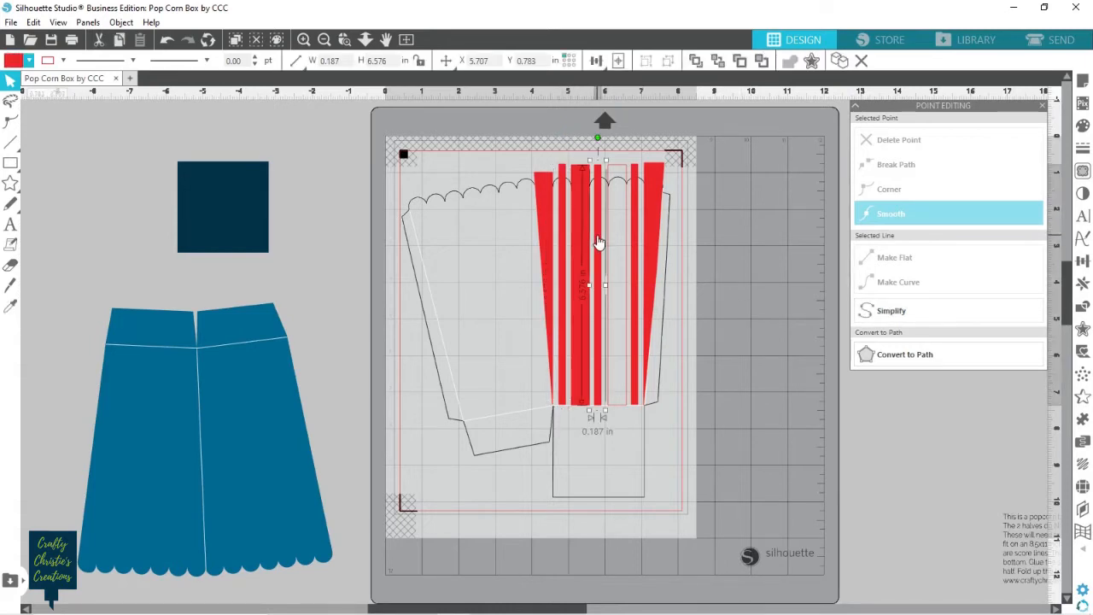
pyautogui.moveTo(598, 241); pyautogui.dragTo(563, 233)
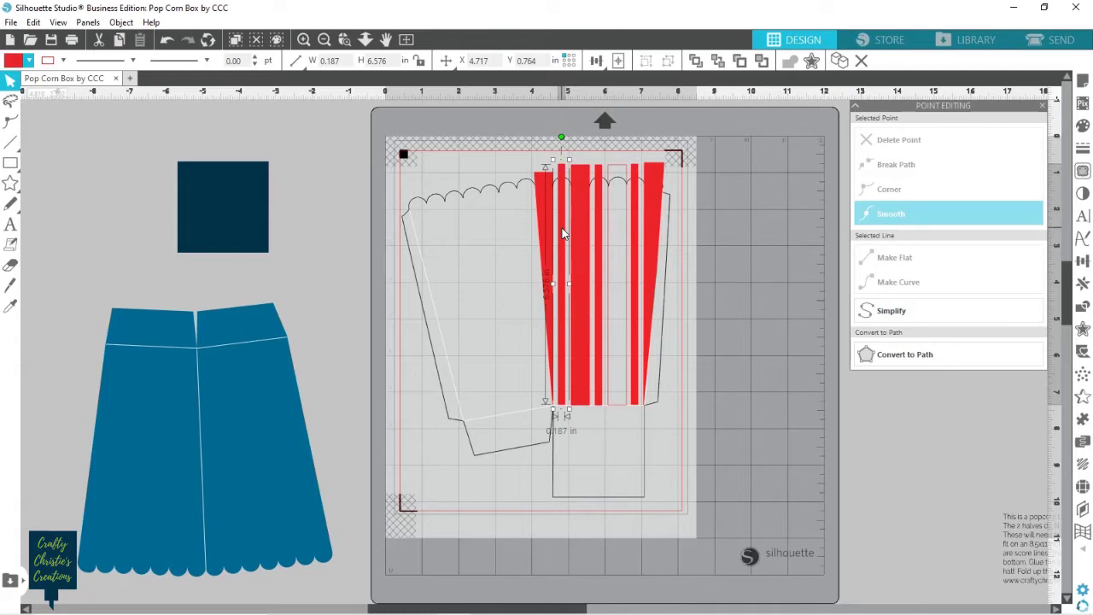
pyautogui.click(596, 60)
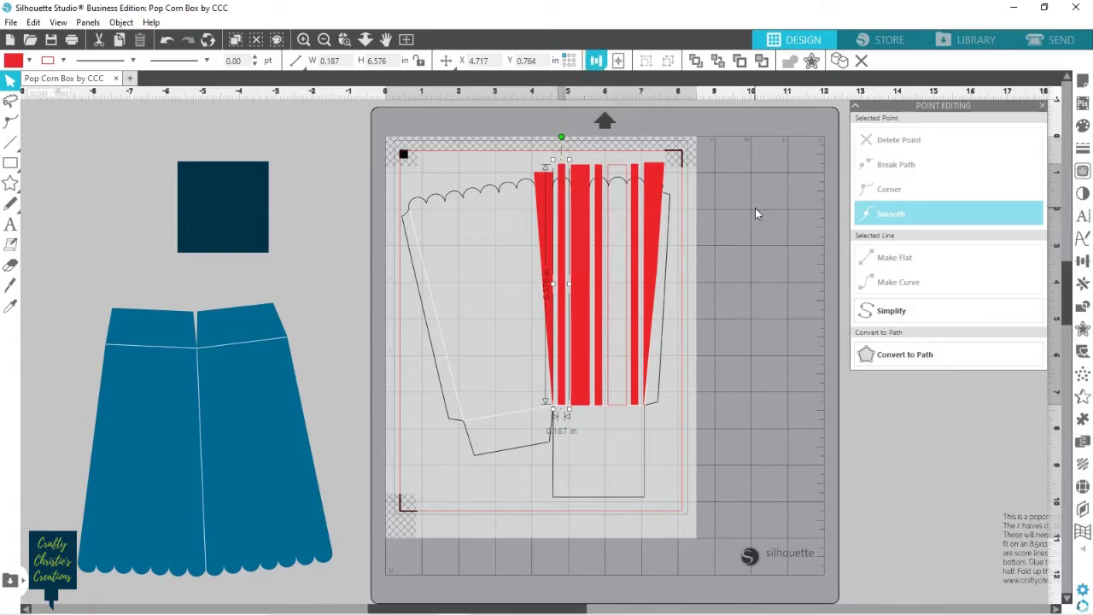
pyautogui.click(636, 208)
pyautogui.press('Right')
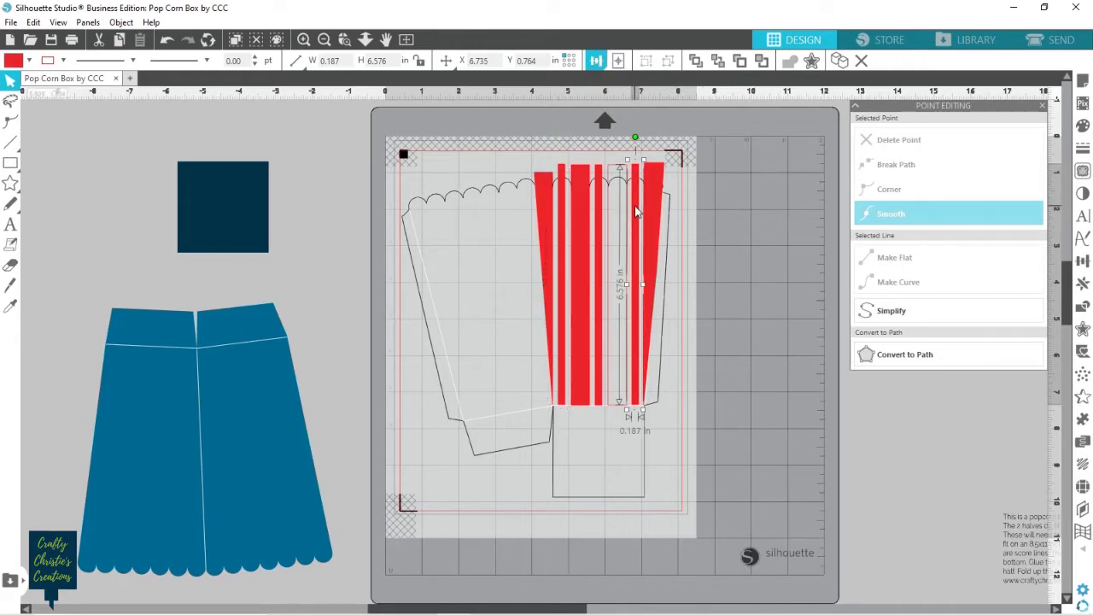
pyautogui.click(756, 238)
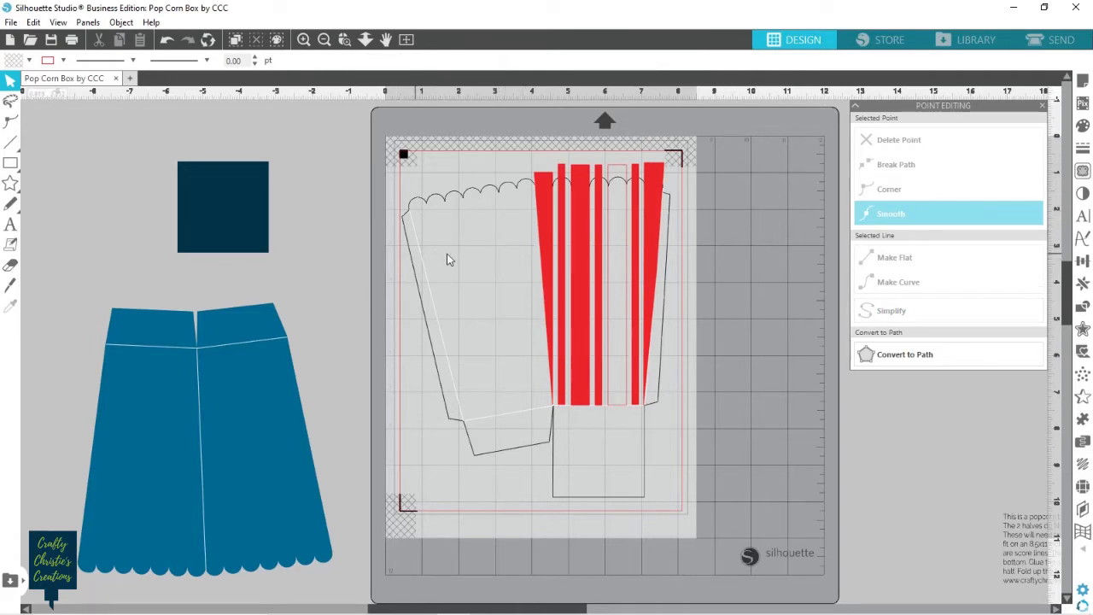
# - Select all seven stripes on the right panel, including the unfilled one, and group them
pyautogui.click(544, 203)
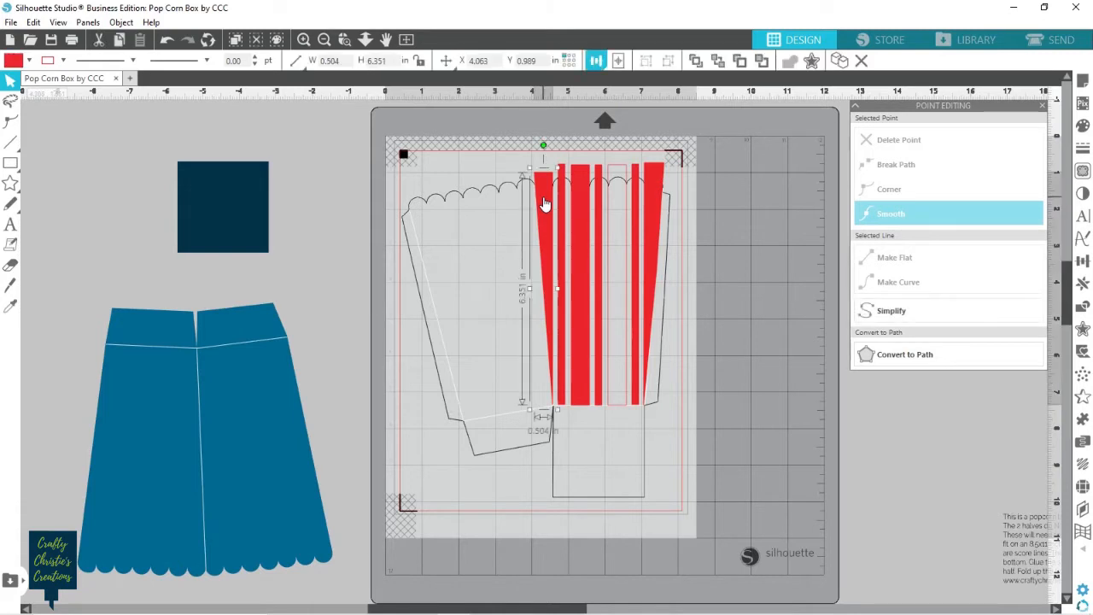
pyautogui.keyDown('shift'); pyautogui.click(562, 190); pyautogui.keyUp('shift')
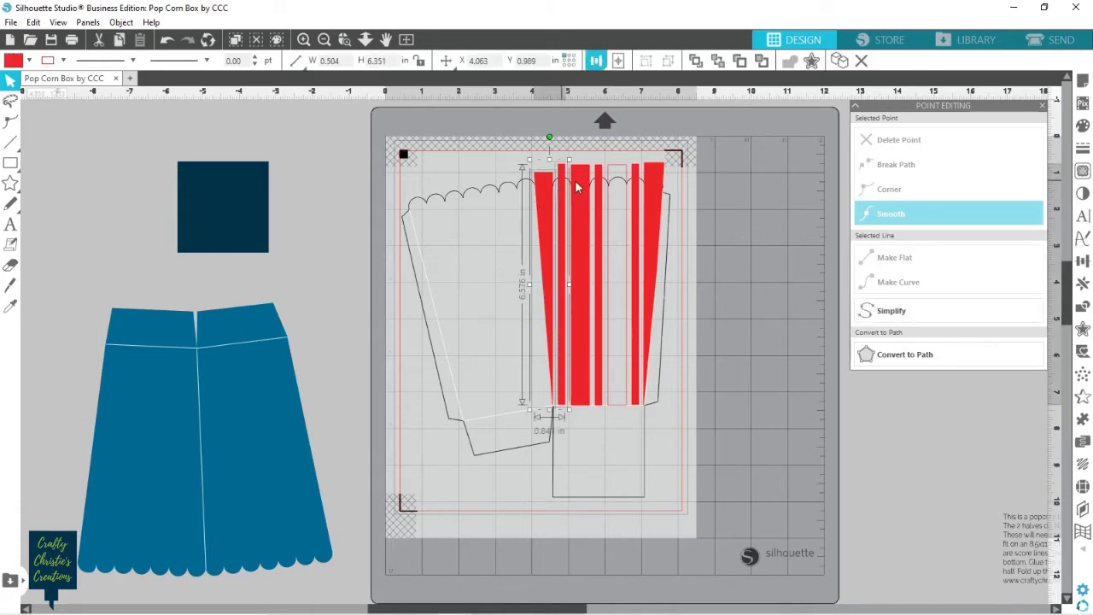
pyautogui.keyDown('shift'); pyautogui.click(586, 187); pyautogui.keyUp('shift')
pyautogui.keyDown('shift'); pyautogui.click(601, 186); pyautogui.keyUp('shift')
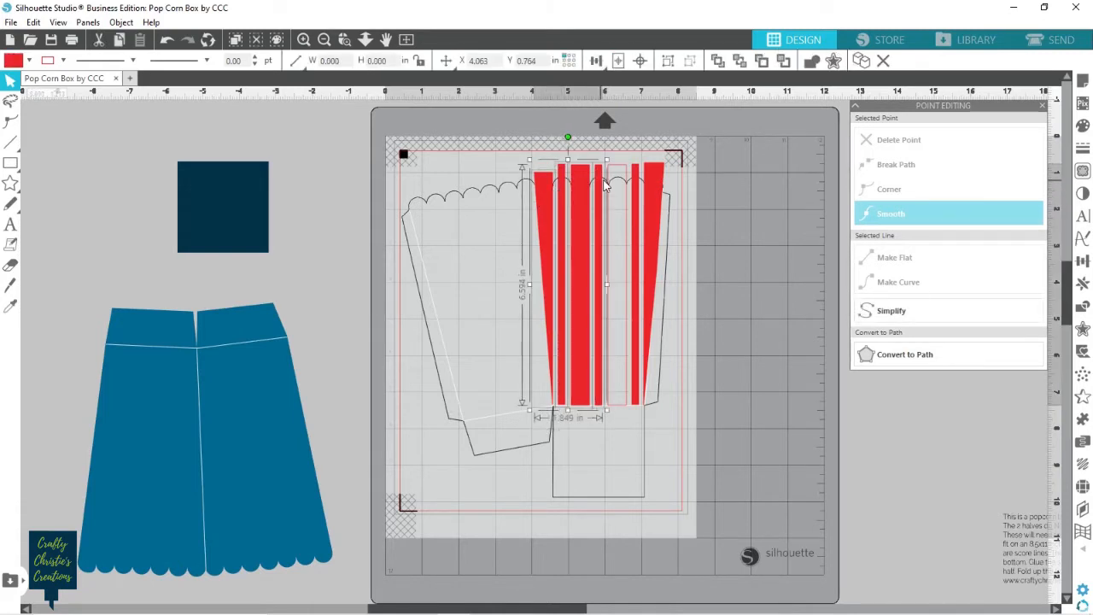
pyautogui.keyDown('shift'); pyautogui.click(616, 168); pyautogui.keyUp('shift')
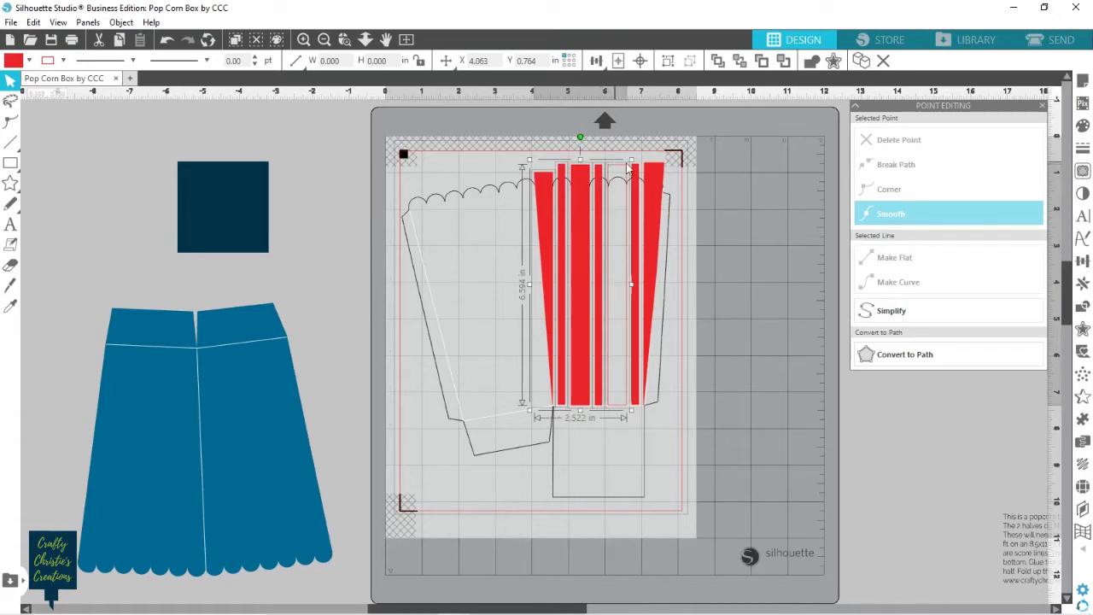
pyautogui.keyDown('shift'); pyautogui.click(635, 176); pyautogui.keyUp('shift')
pyautogui.keyDown('shift'); pyautogui.click(658, 181); pyautogui.keyUp('shift')
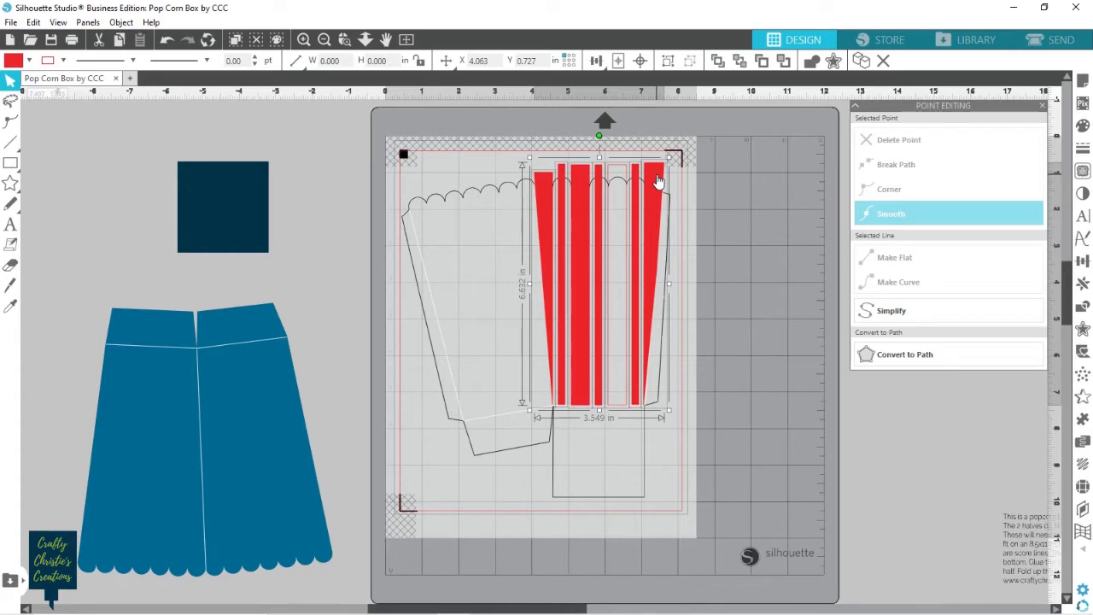
pyautogui.hotkey('ctrl', 'g')
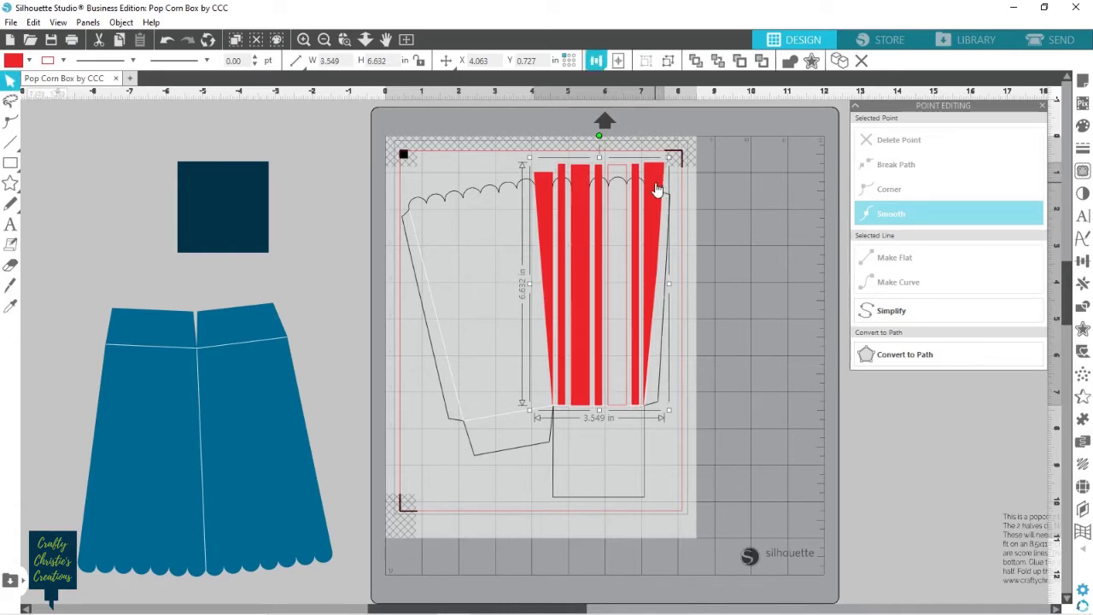
# - Duplicate the stripe group onto the left panel and rotate the copy counterclockwise to match the panel's slant
pyautogui.moveTo(658, 190); pyautogui.dragTo(509, 196)
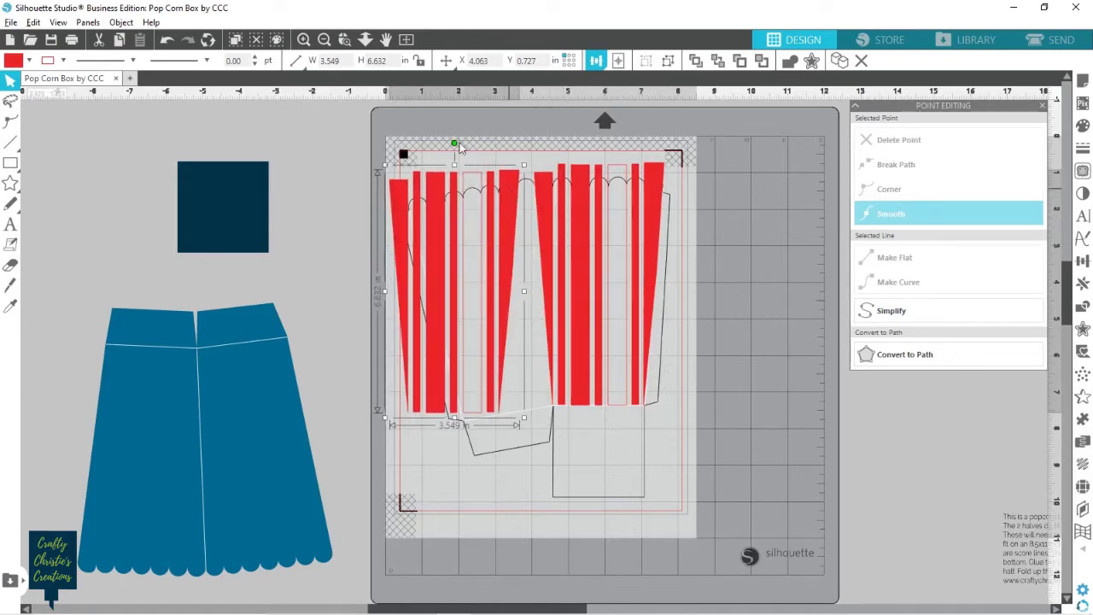
pyautogui.moveTo(452, 141); pyautogui.dragTo(417, 135)
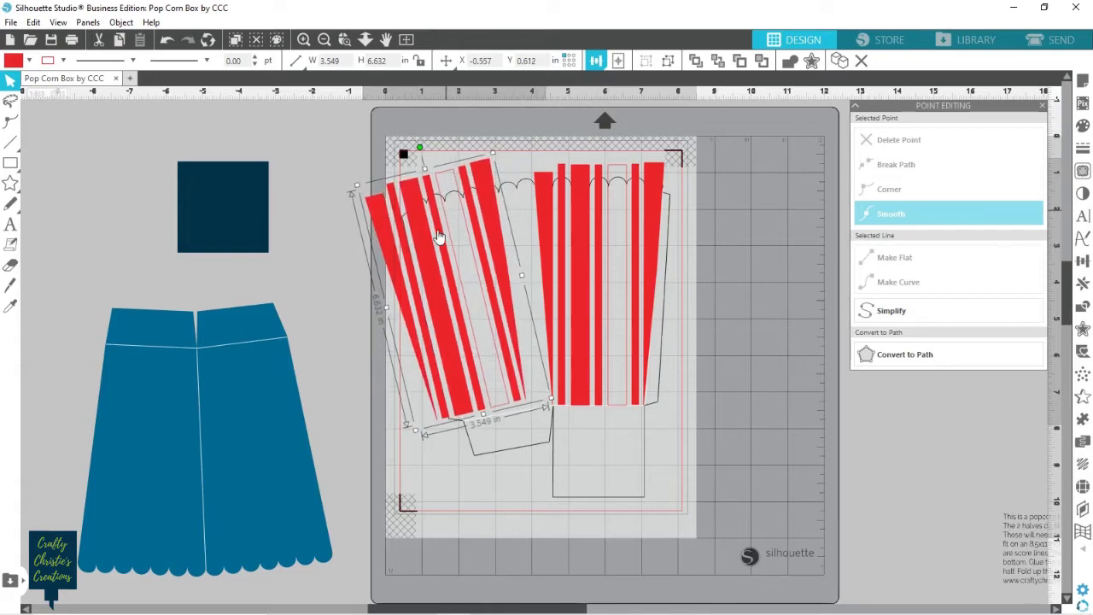
pyautogui.moveTo(457, 241); pyautogui.dragTo(482, 245)
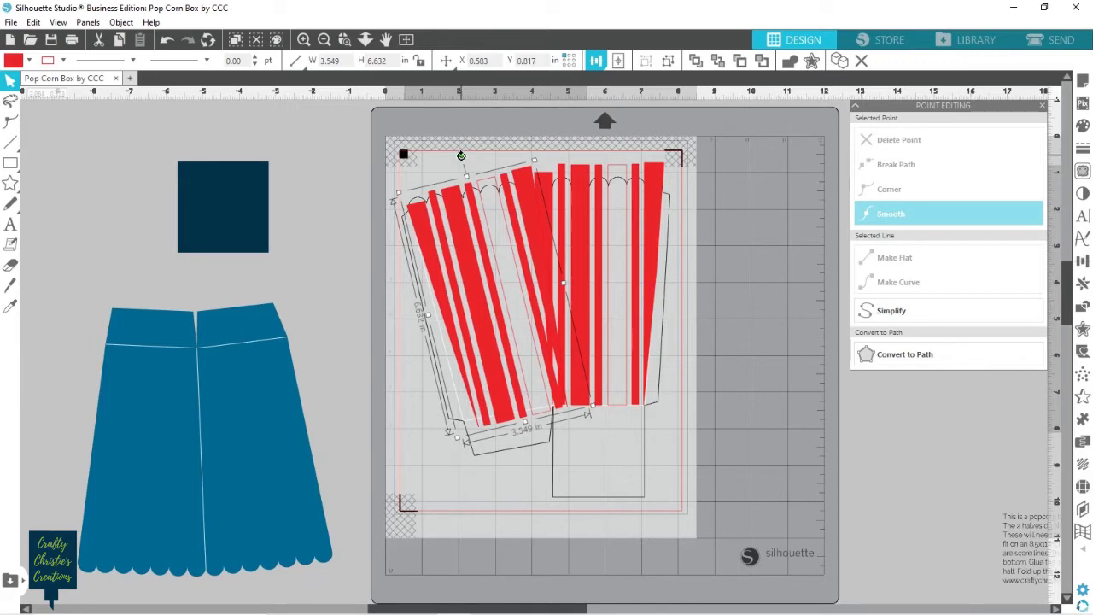
pyautogui.moveTo(462, 156); pyautogui.dragTo(466, 157)
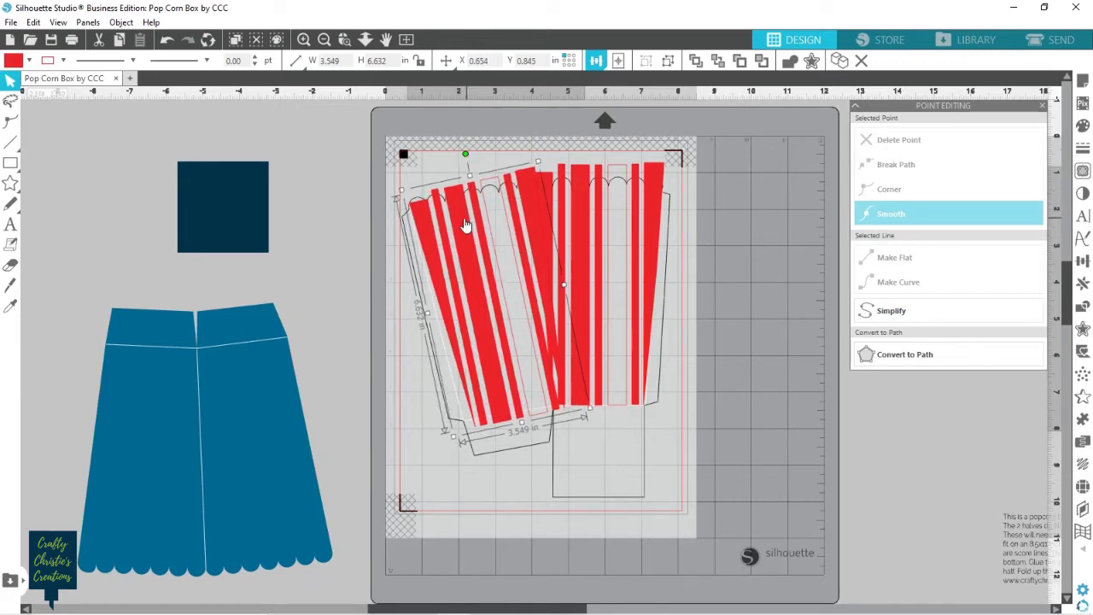
pyautogui.moveTo(468, 219); pyautogui.dragTo(462, 219)
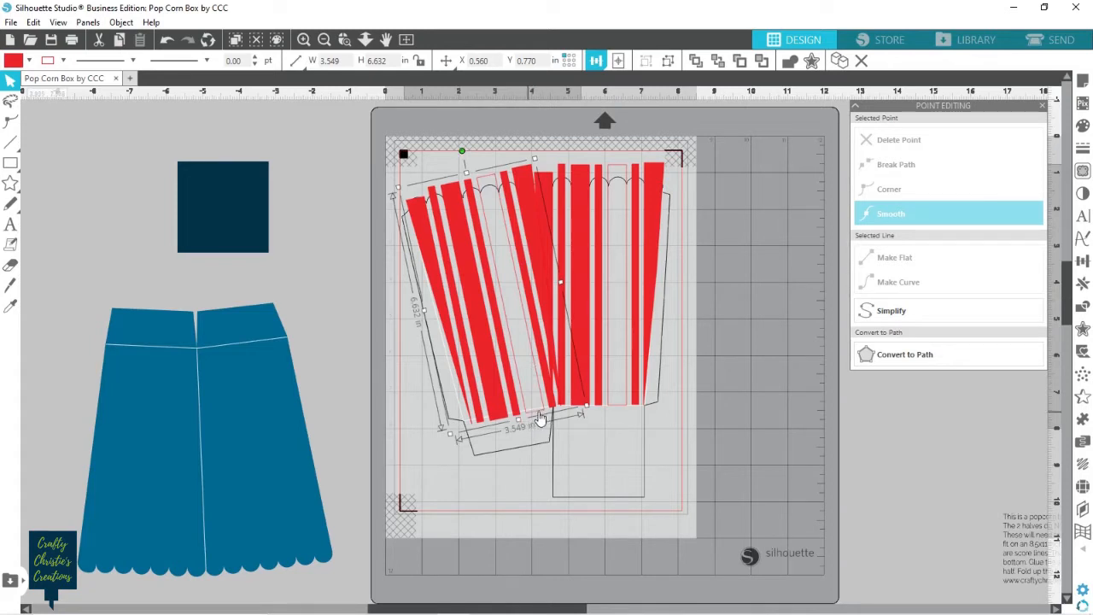
# - Rotate the left panel's stripe group slightly clockwise so it follows the panel's angled score lines
pyautogui.click(344, 39)
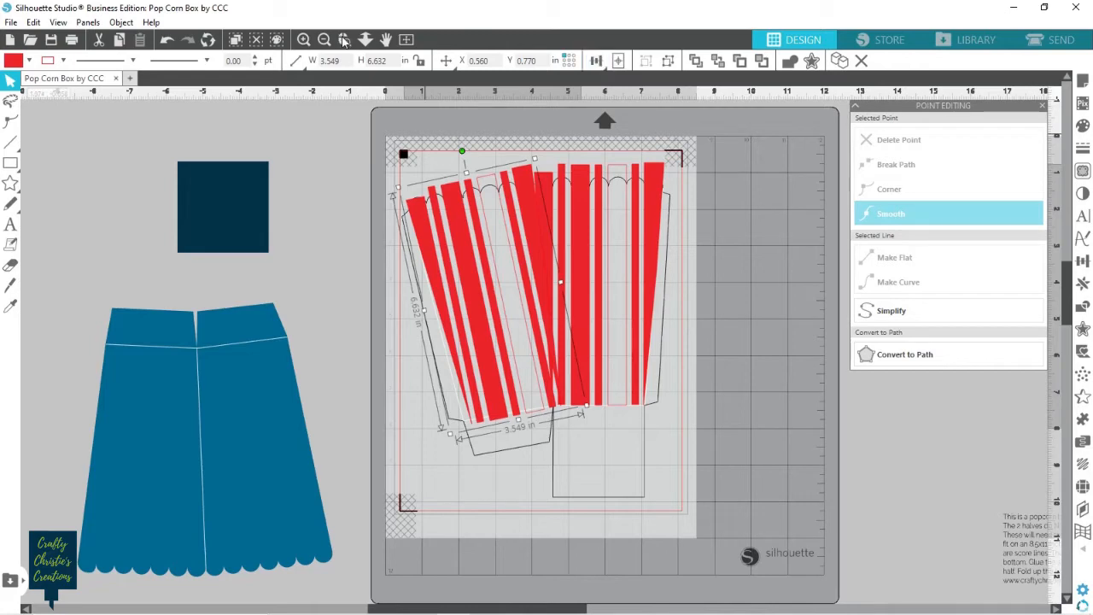
pyautogui.click(519, 410)
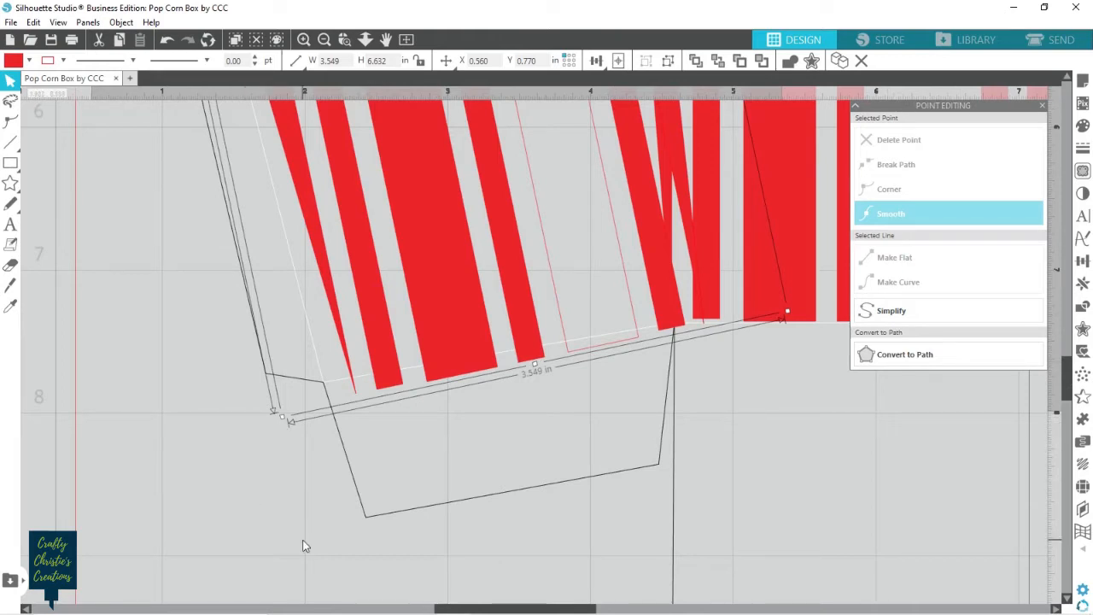
pyautogui.press('i')
pyautogui.scroll(-3, 308, 537)
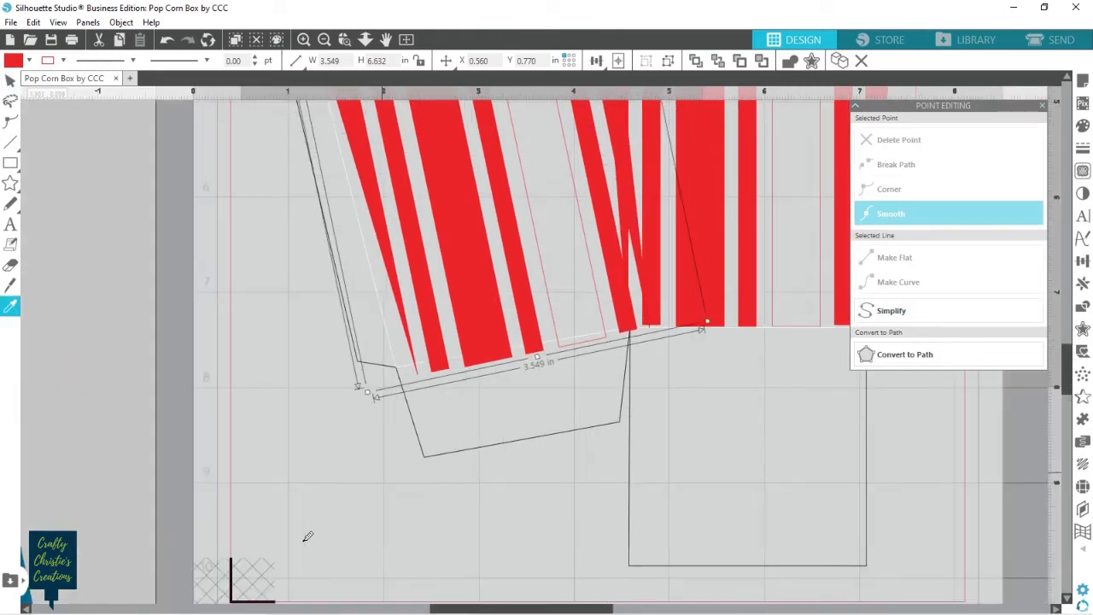
pyautogui.press('v')
pyautogui.scroll(-1, 307, 536)
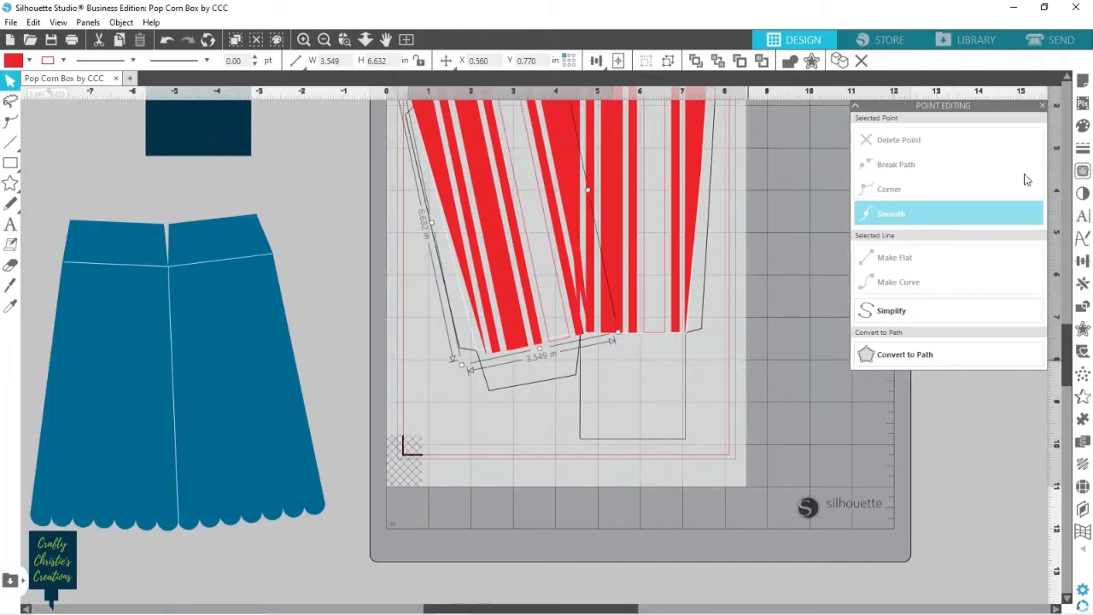
pyautogui.click(1066, 78)
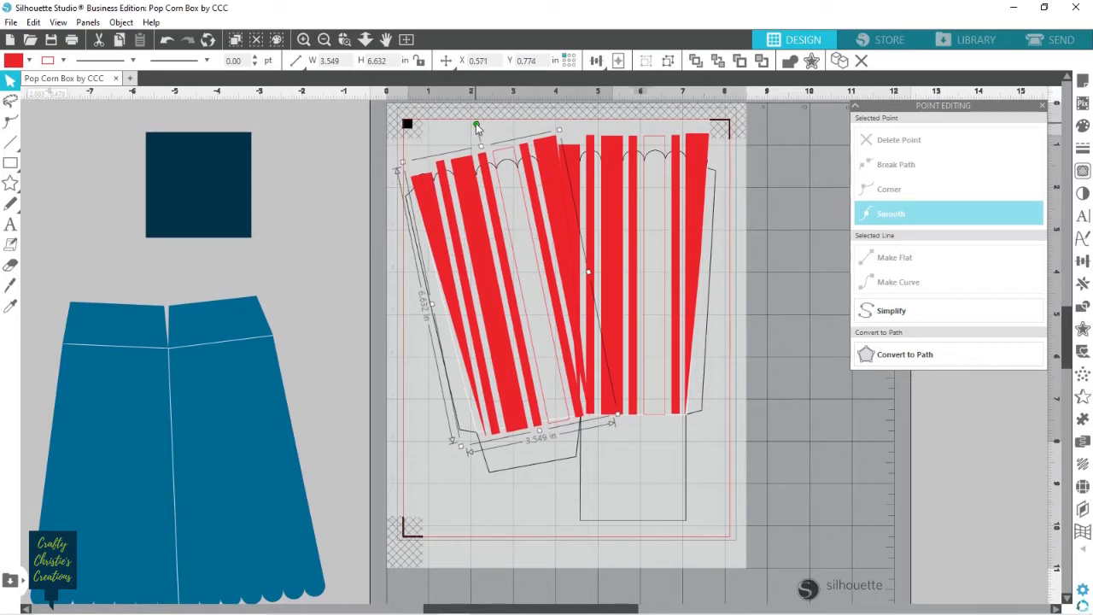
pyautogui.moveTo(475, 125); pyautogui.dragTo(482, 128)
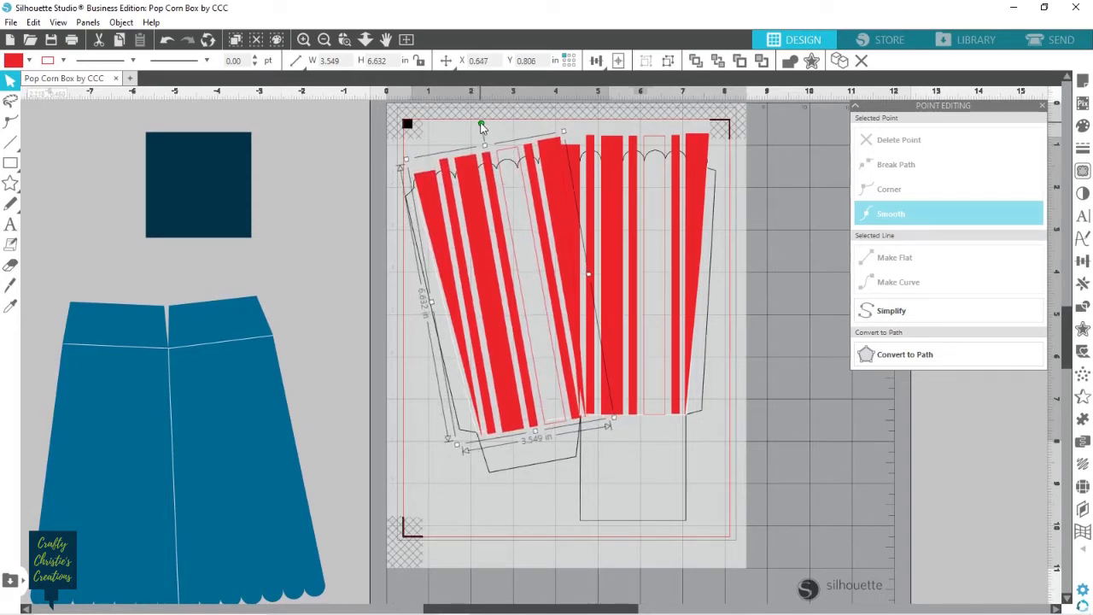
# - Shift the left stripe group slightly left and up so its base sits on the panel's bottom score line
pyautogui.moveTo(477, 242); pyautogui.dragTo(475, 243)
pyautogui.press('Left')
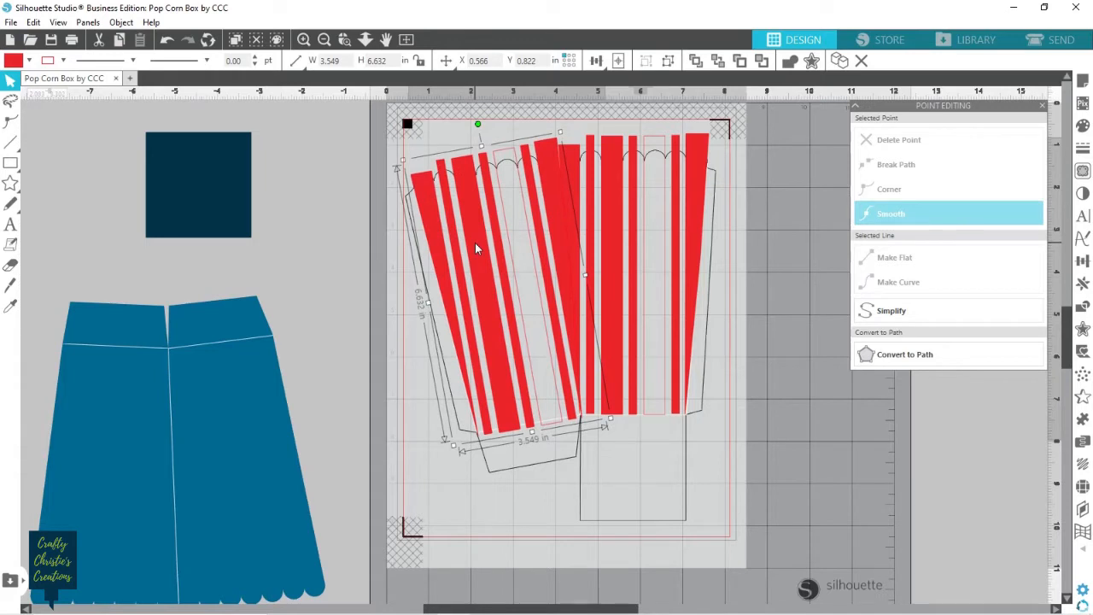
pyautogui.press('Up')
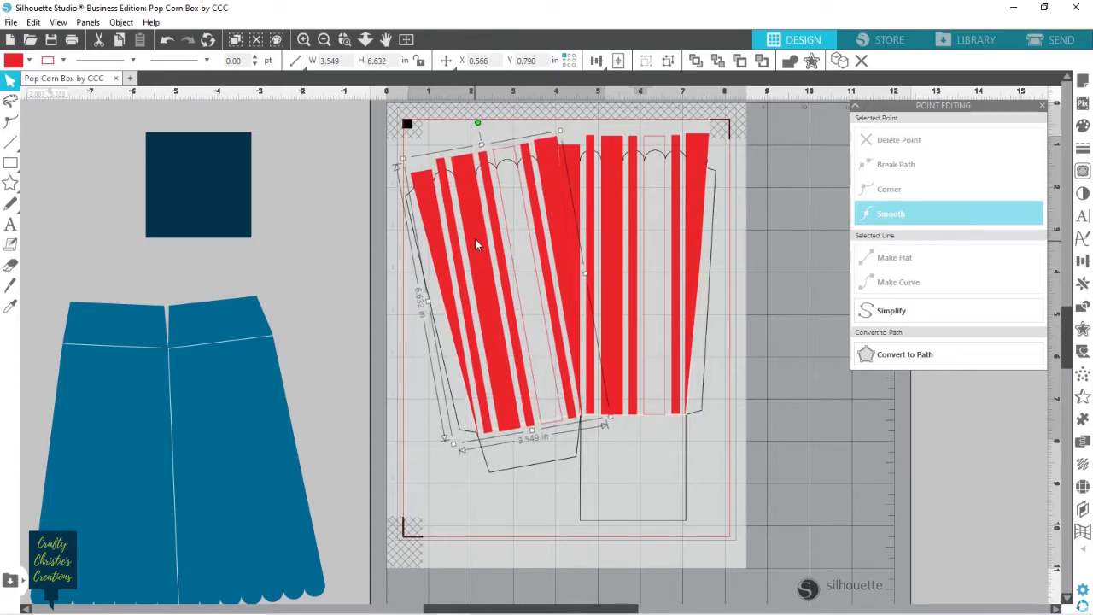
pyautogui.press('Up')
pyautogui.press('Up')
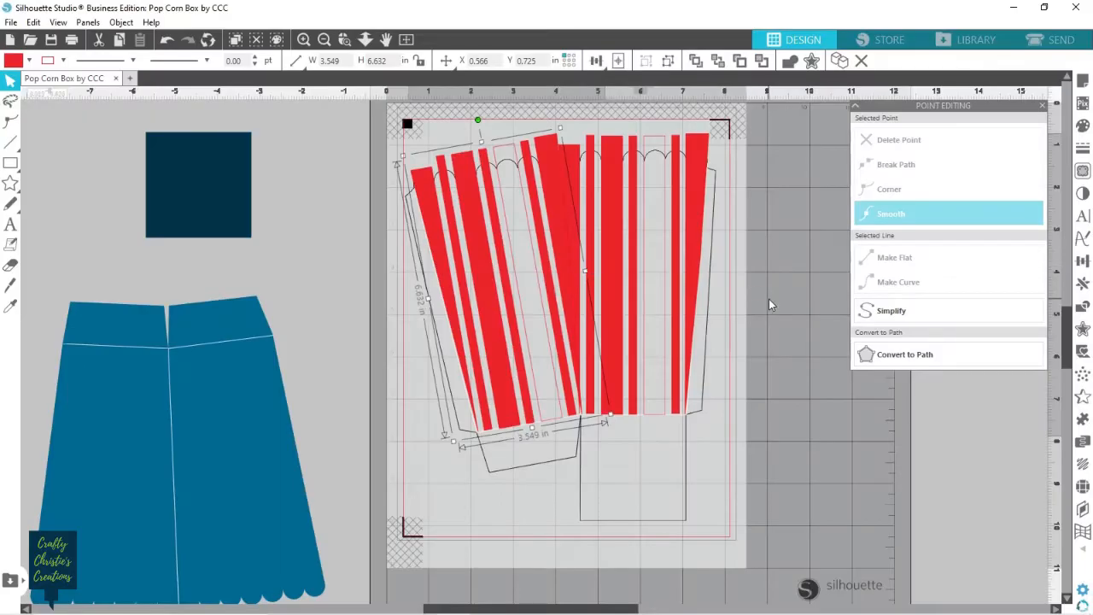
pyautogui.click(767, 303)
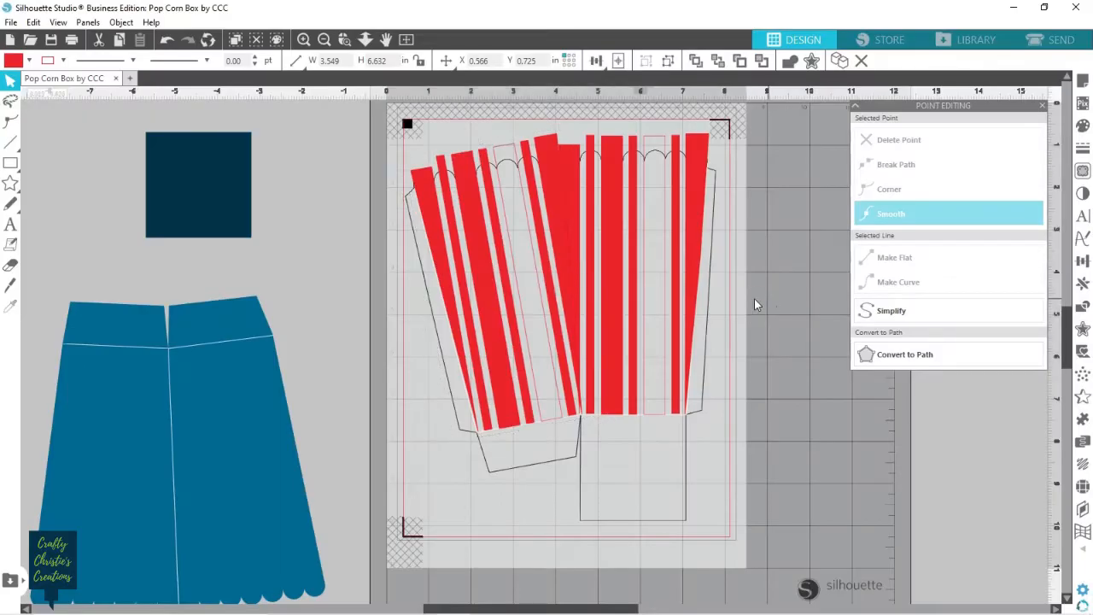
# - Ungroup the left panel's stripes and remove the fill from the rightmost stripe of that set
pyautogui.click(554, 193)
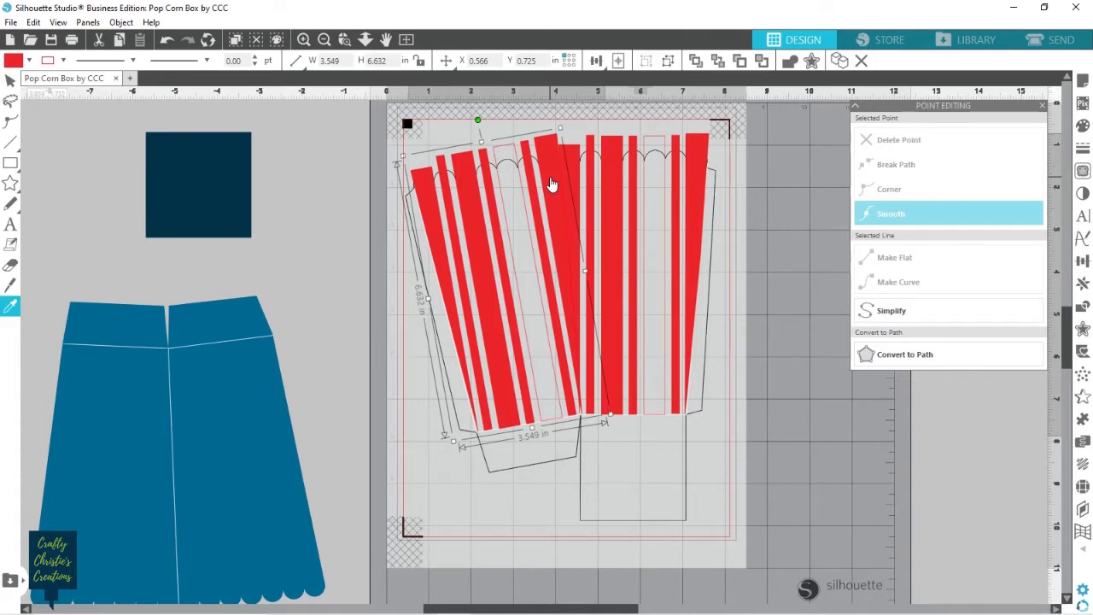
pyautogui.click(553, 184)
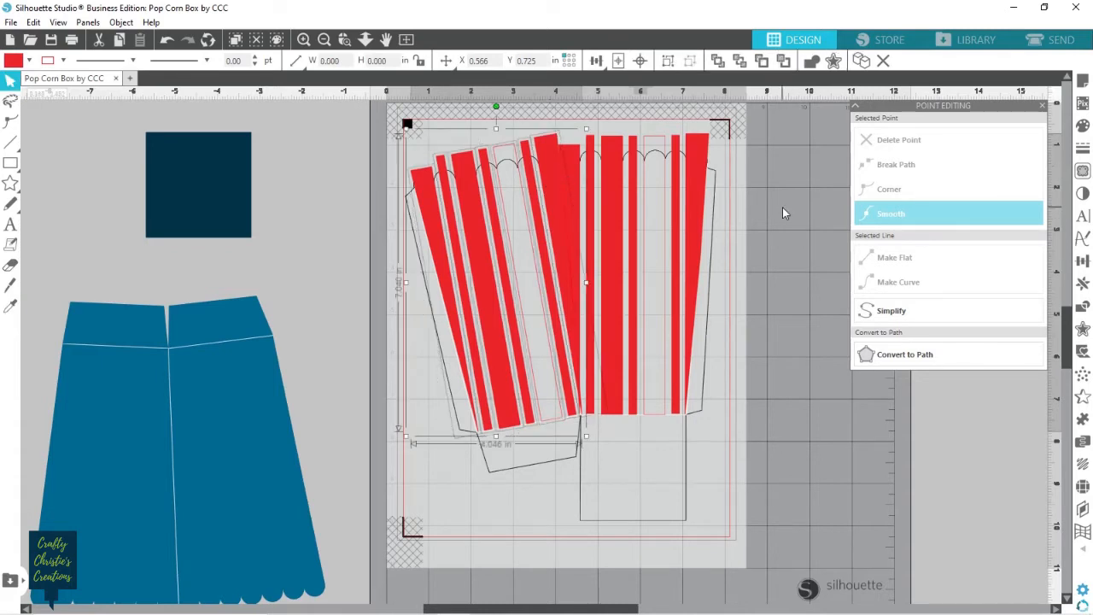
pyautogui.click(783, 207)
pyautogui.click(550, 164)
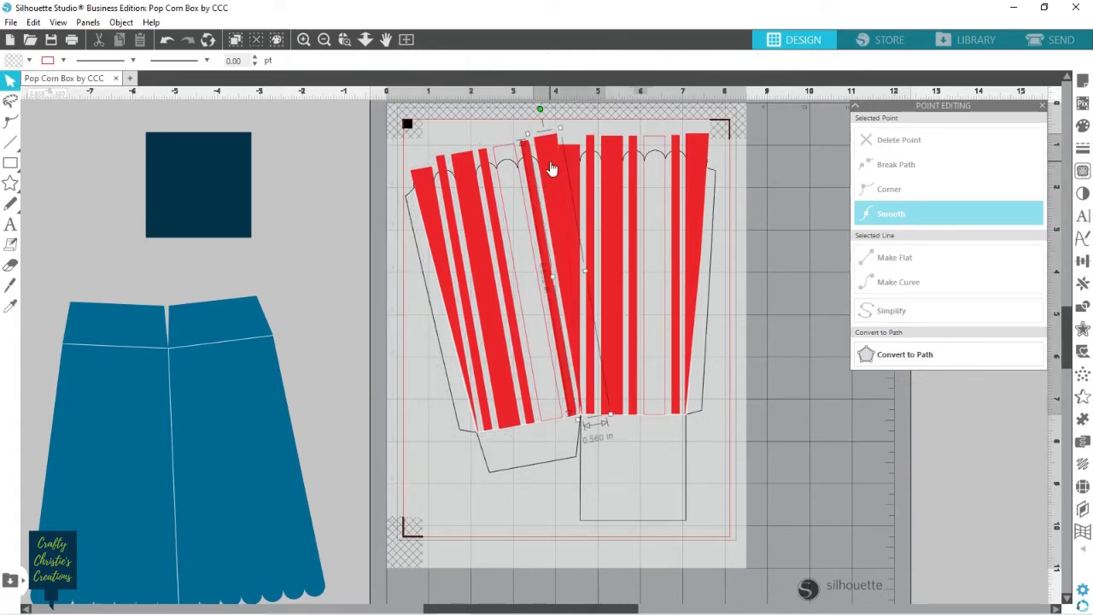
pyautogui.click(29, 60)
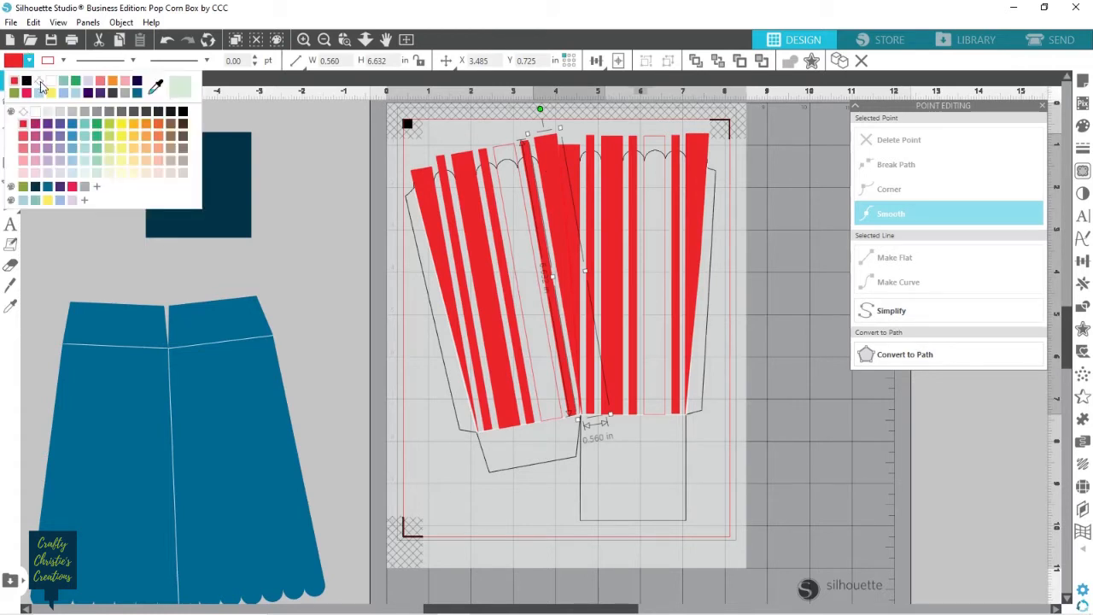
pyautogui.click(39, 82)
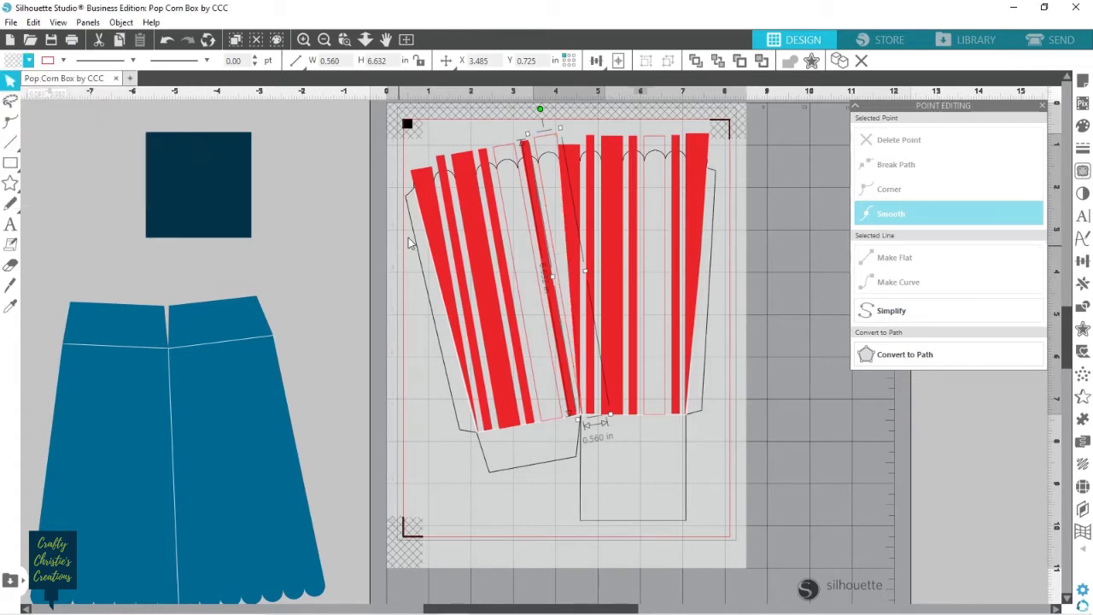
# - Edit the points of the left panel's unfilled rightmost stripe, shifting its lower corner slightly left to fit the edge between the two panels
pyautogui.click(429, 224)
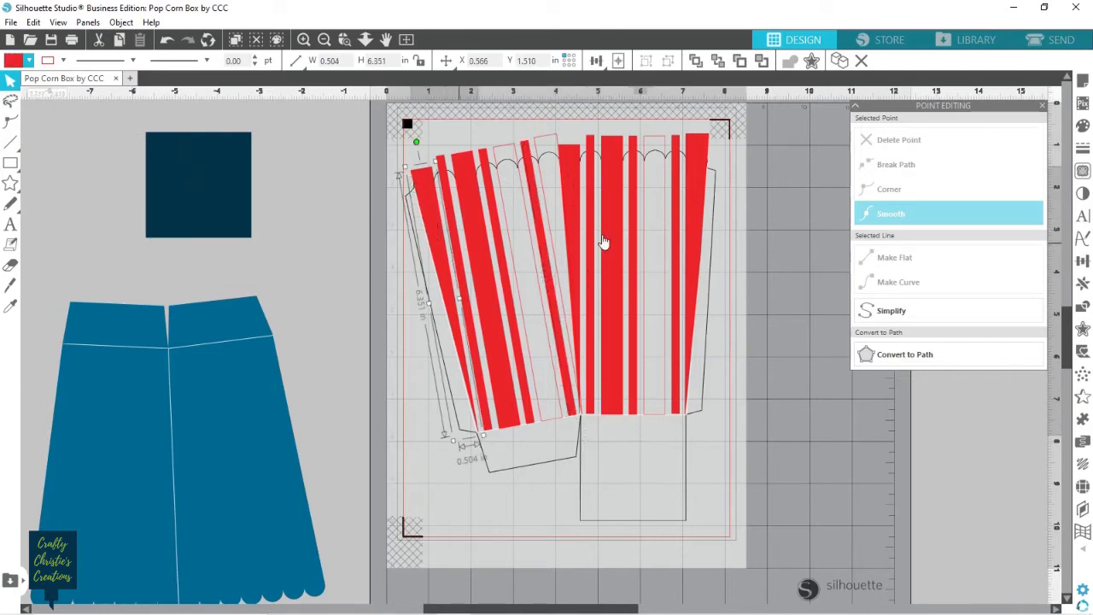
pyautogui.click(548, 143)
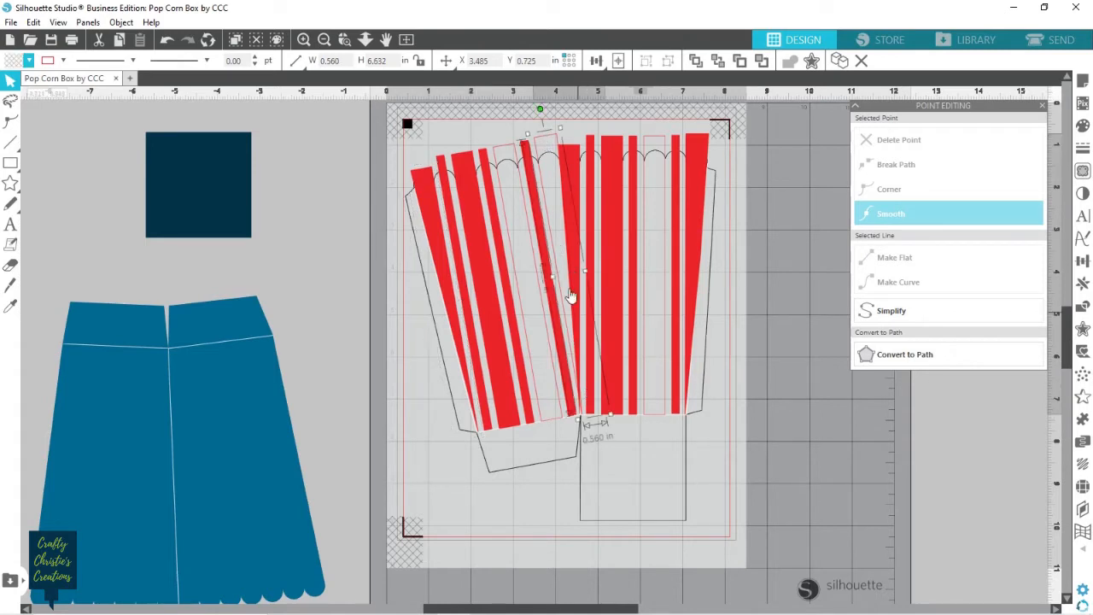
pyautogui.click(571, 162)
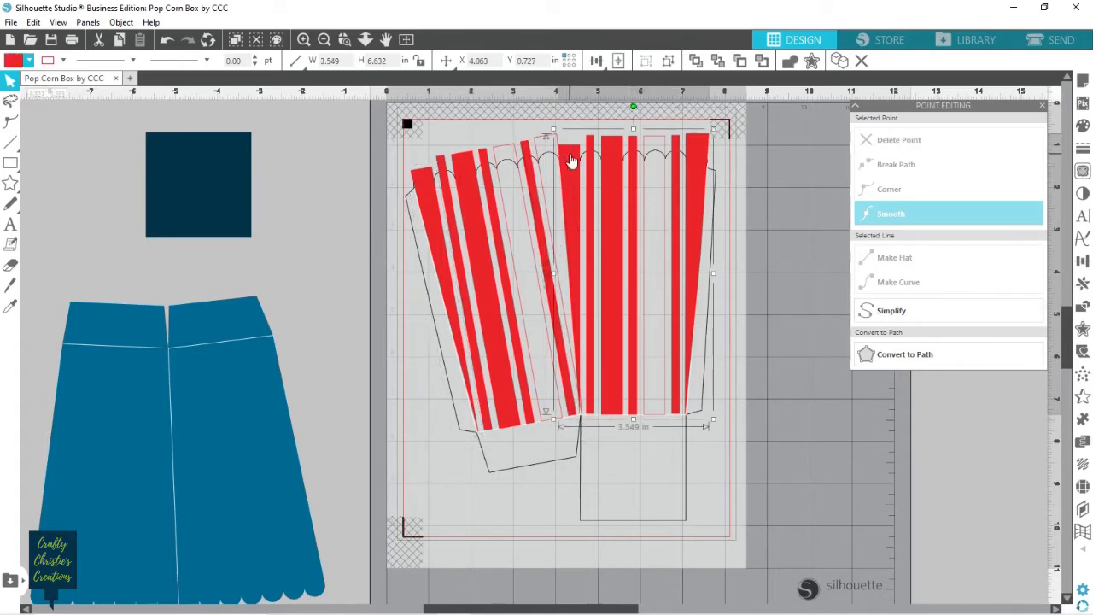
pyautogui.click(535, 144)
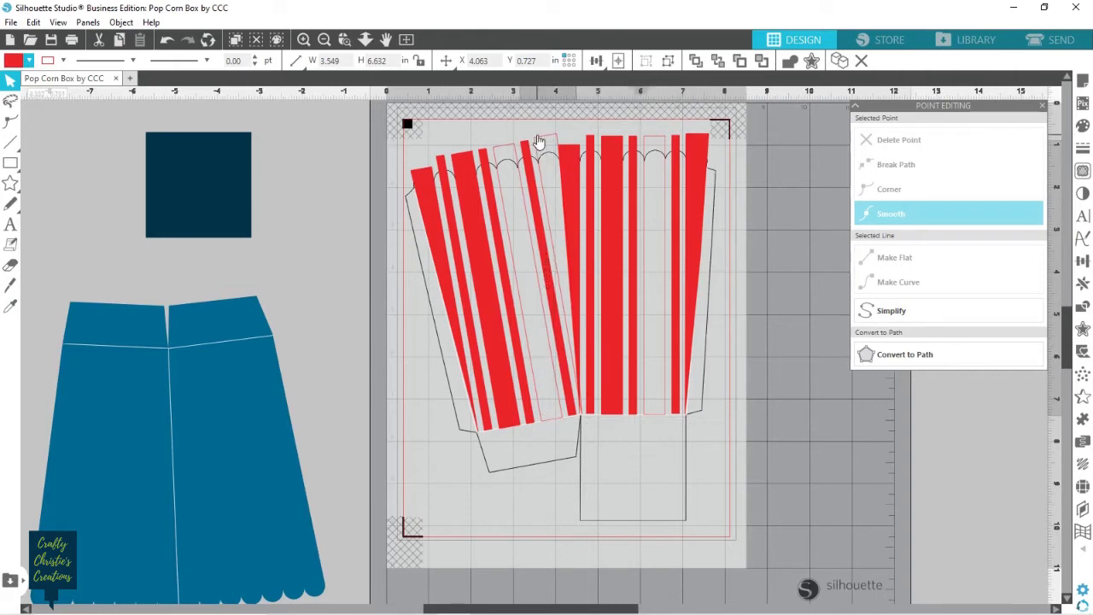
pyautogui.click(549, 143)
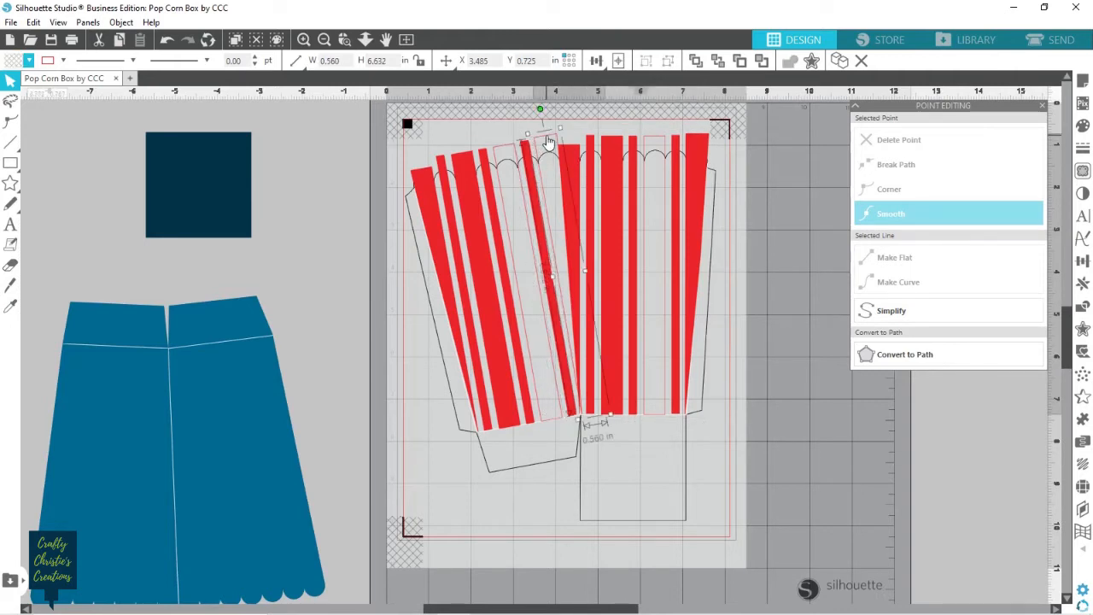
pyautogui.doubleClick(548, 143)
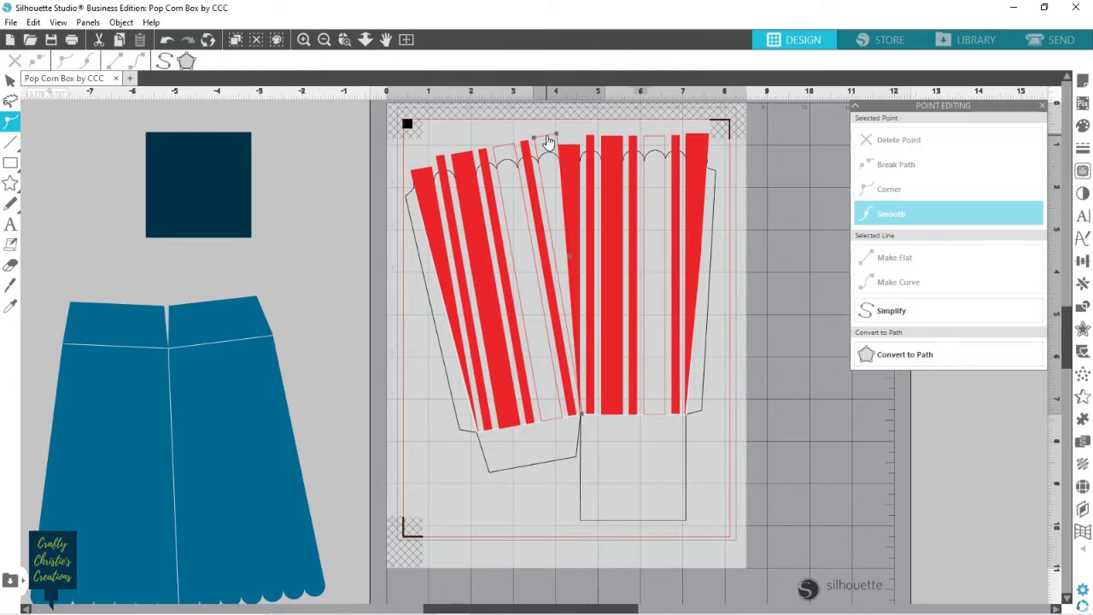
pyautogui.click(579, 415)
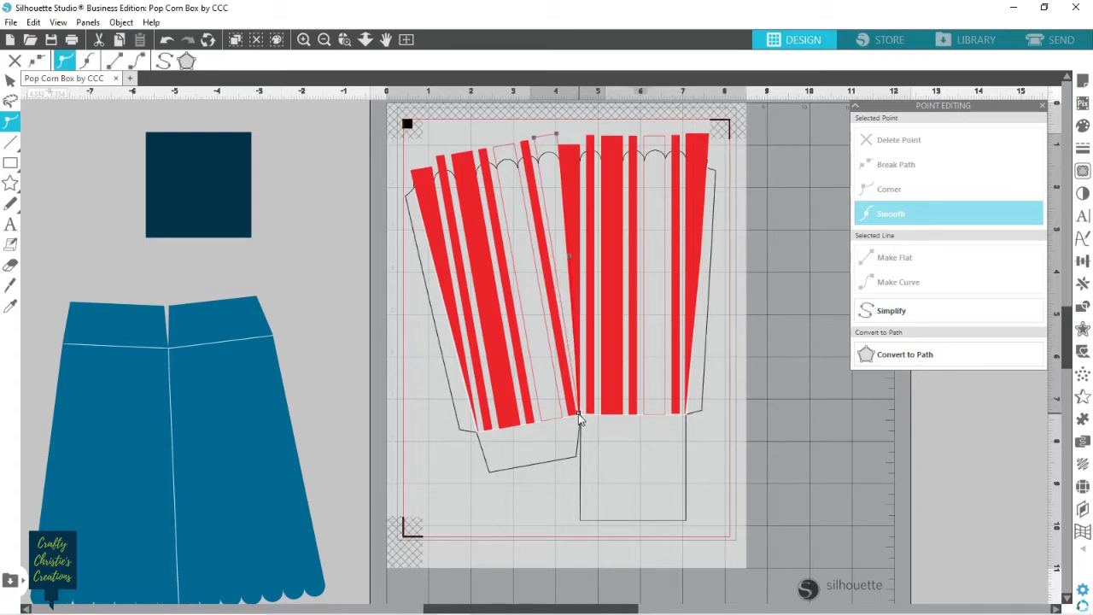
pyautogui.moveTo(578, 414); pyautogui.dragTo(580, 413)
pyautogui.moveTo(579, 415); pyautogui.dragTo(579, 415)
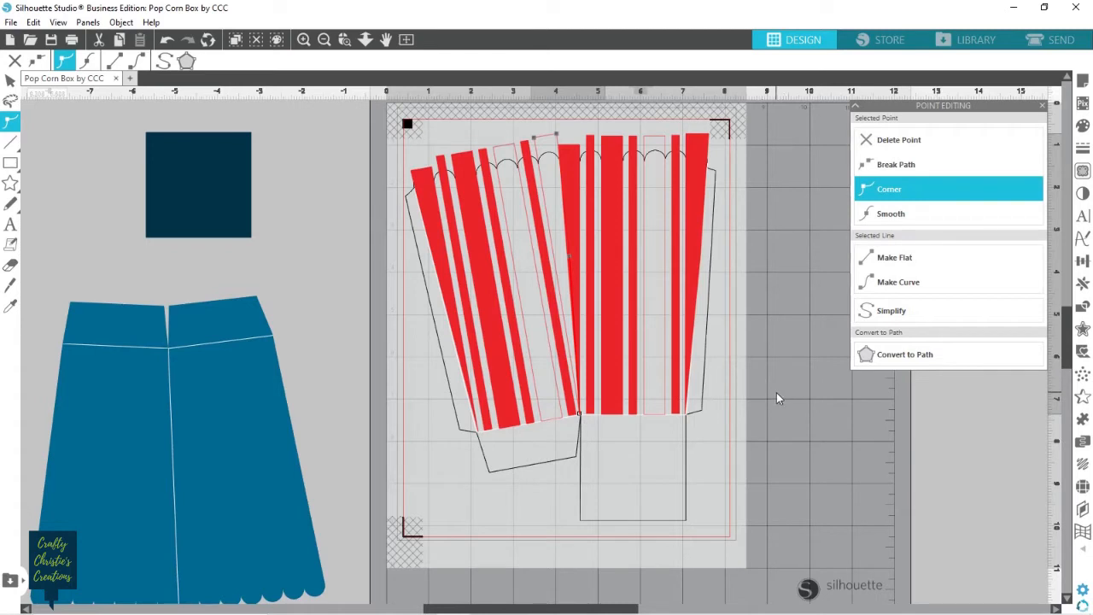
pyautogui.press('v')
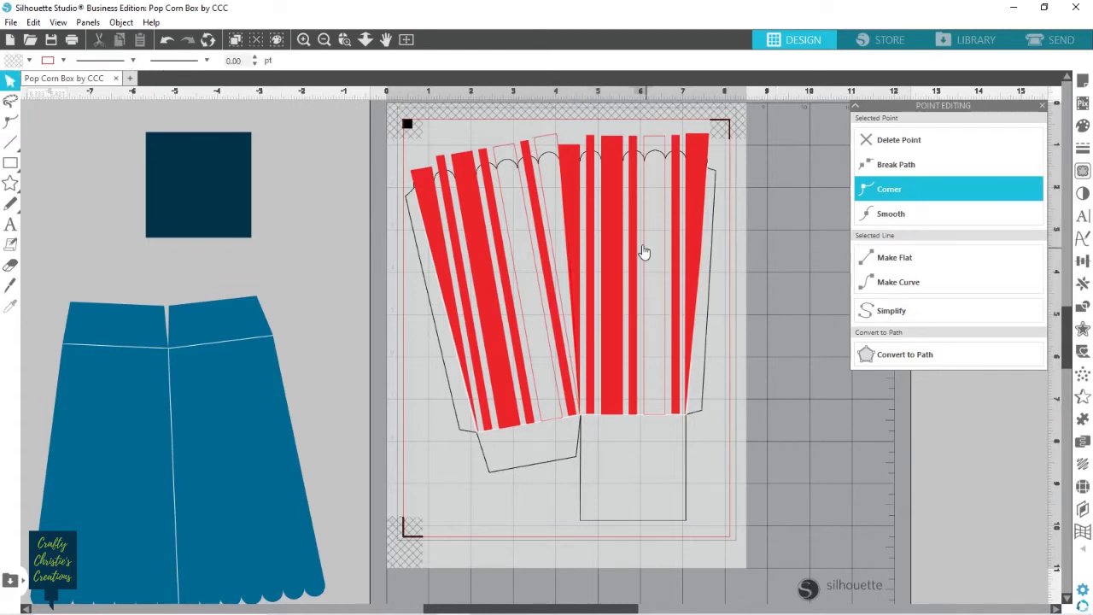
# - Fill the left panel's rightmost stripe and its remaining unfilled wide stripe with red
pyautogui.click(543, 142)
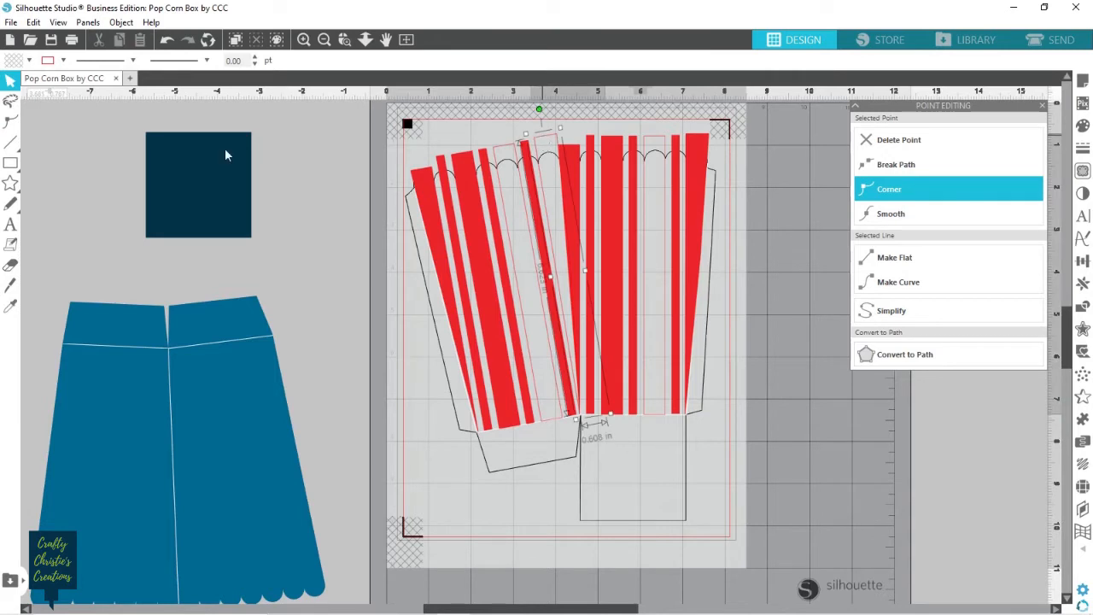
pyautogui.click(29, 61)
pyautogui.click(26, 85)
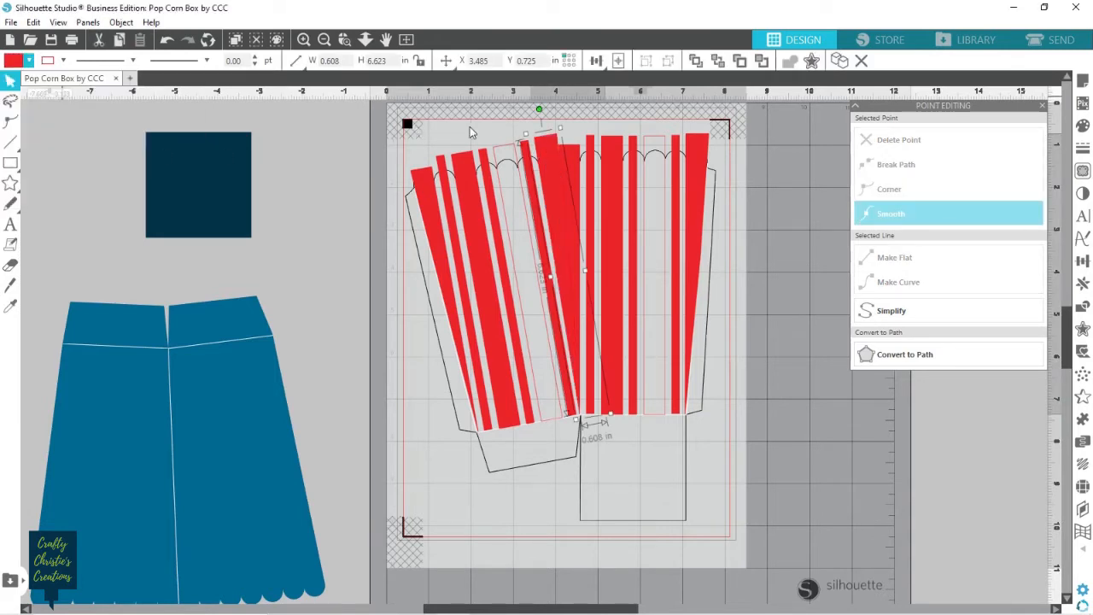
pyautogui.click(501, 150)
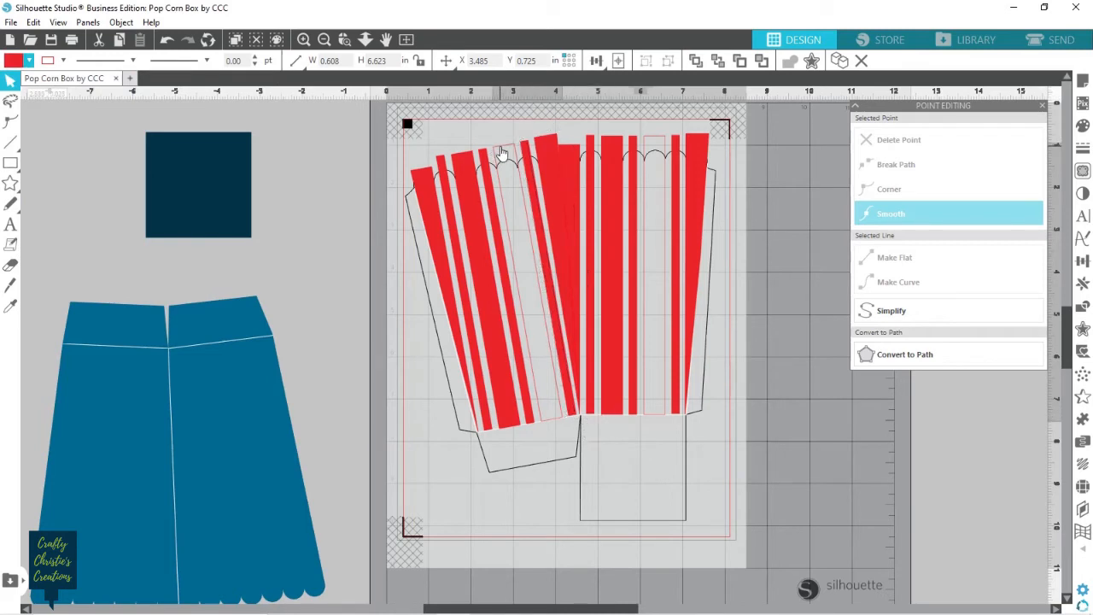
pyautogui.click(501, 152)
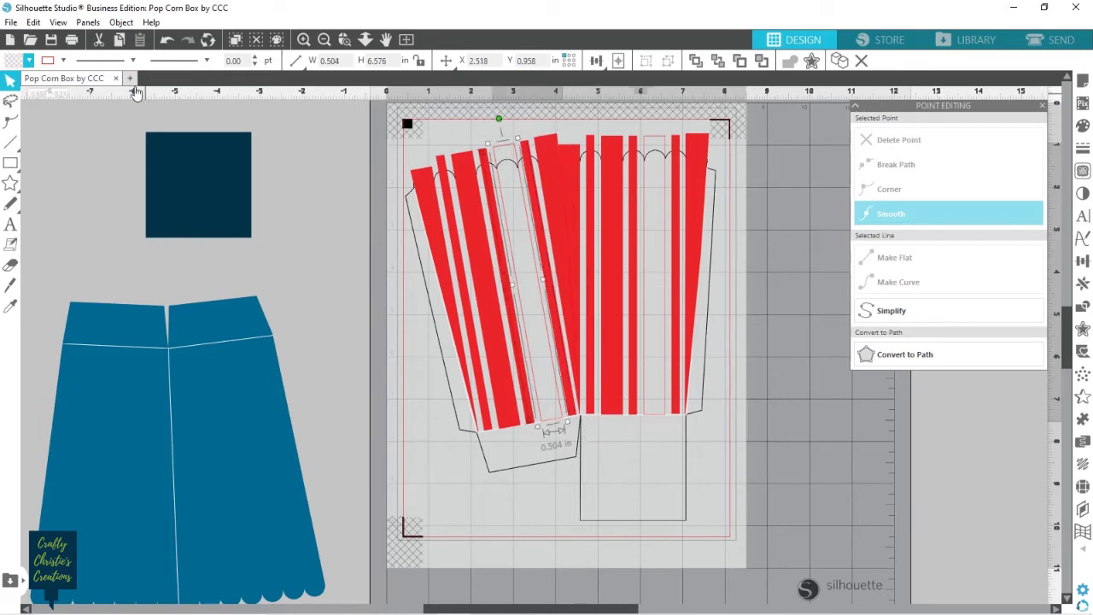
pyautogui.click(29, 62)
pyautogui.click(26, 84)
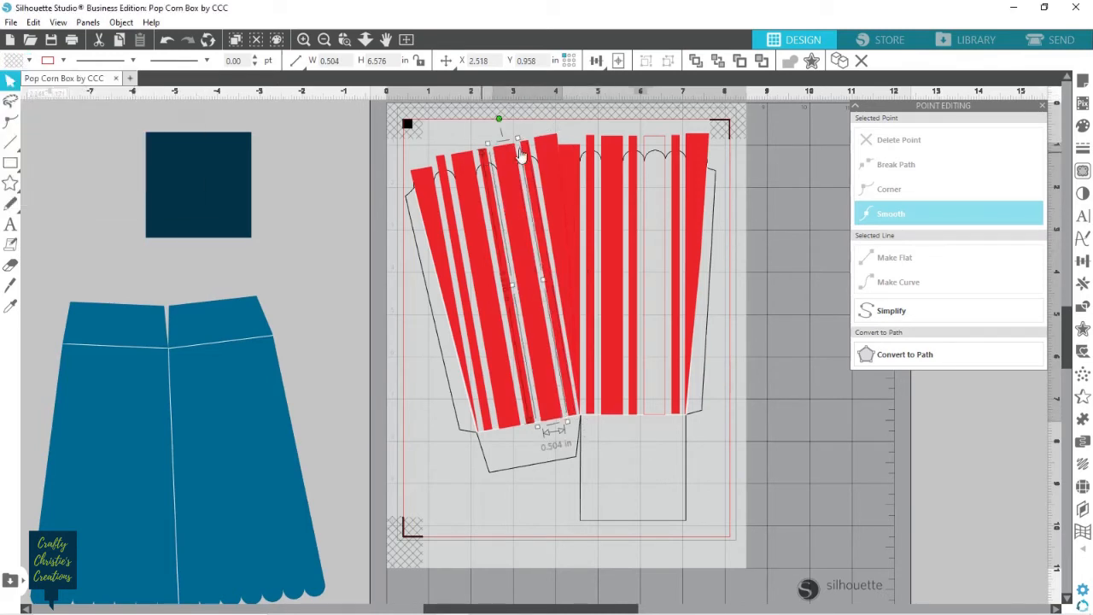
# - Apply the red fill to the whole stripe group on the right panel, including its unfilled stripe
pyautogui.click(655, 143)
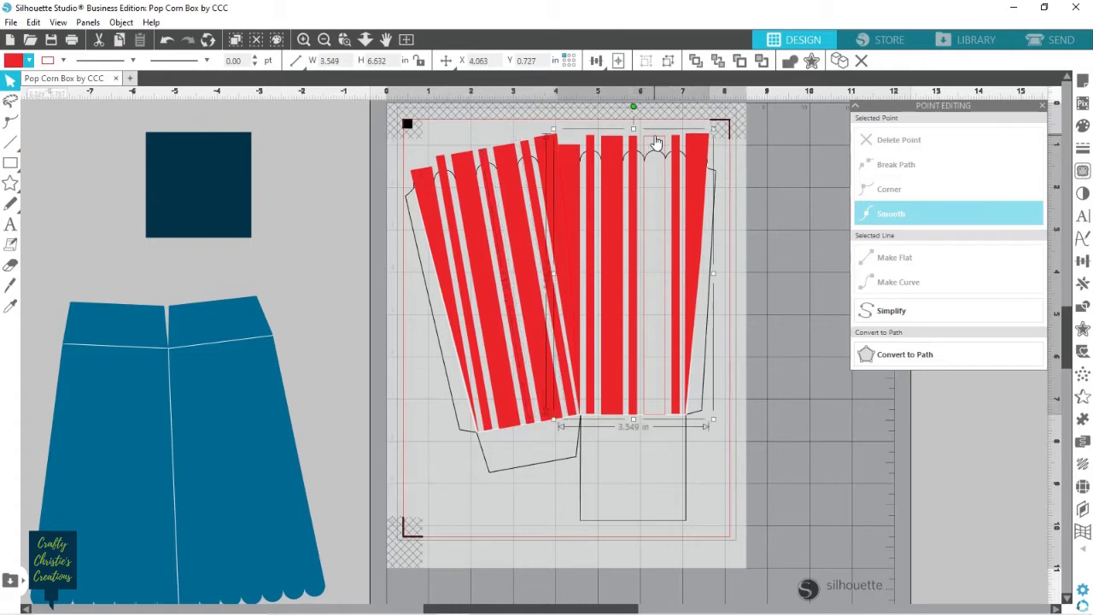
pyautogui.click(29, 61)
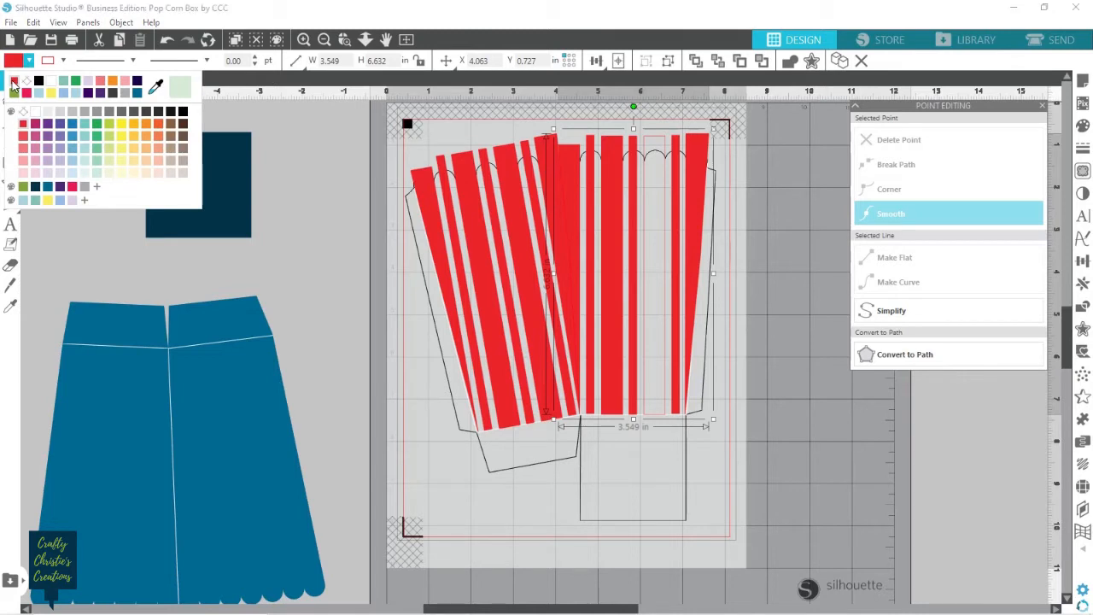
pyautogui.click(13, 78)
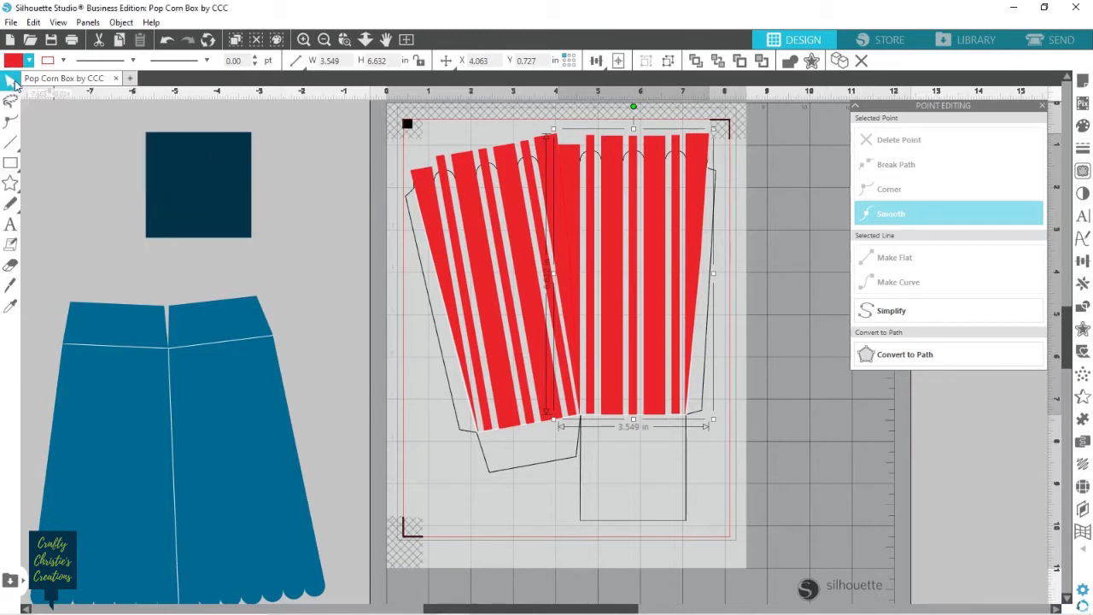
pyautogui.click(778, 306)
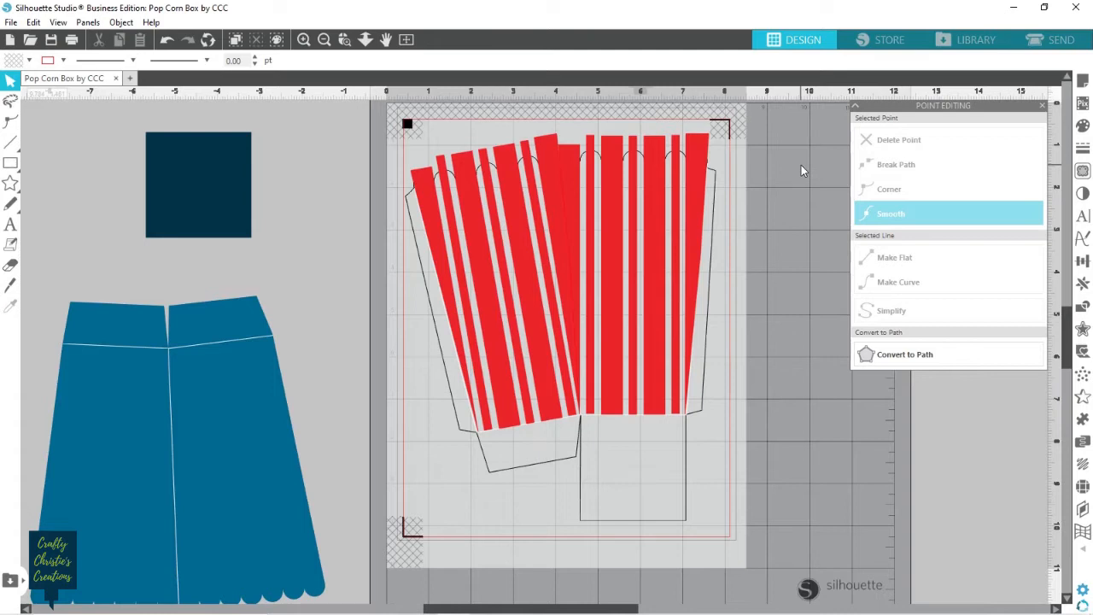
# - Set up the send job to cut by line color and turn off cutting for the red stripe lines
pyautogui.click(1050, 41)
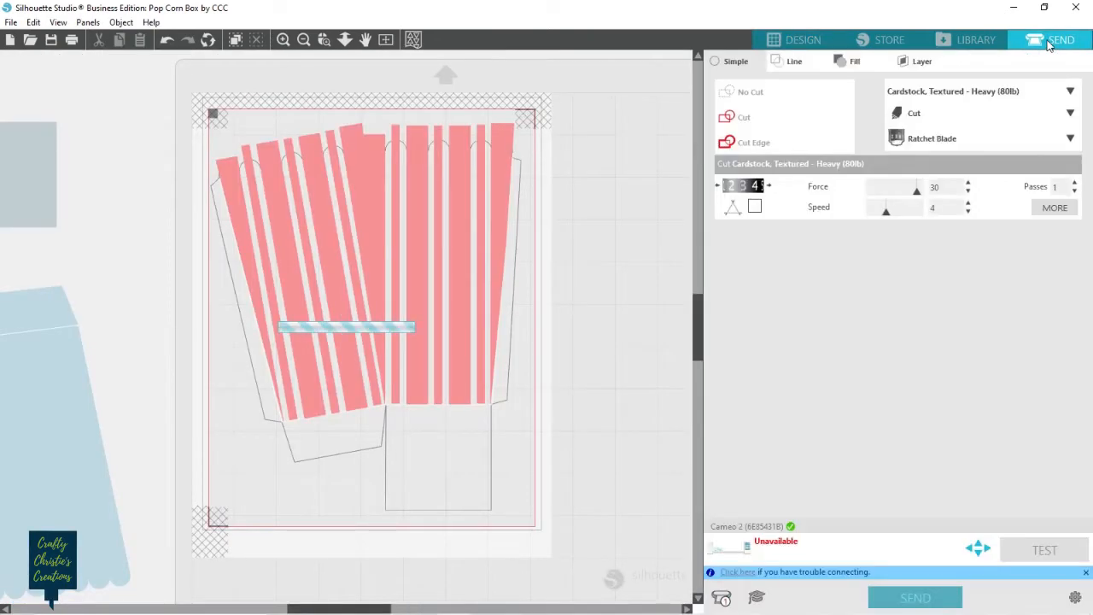
pyautogui.click(794, 65)
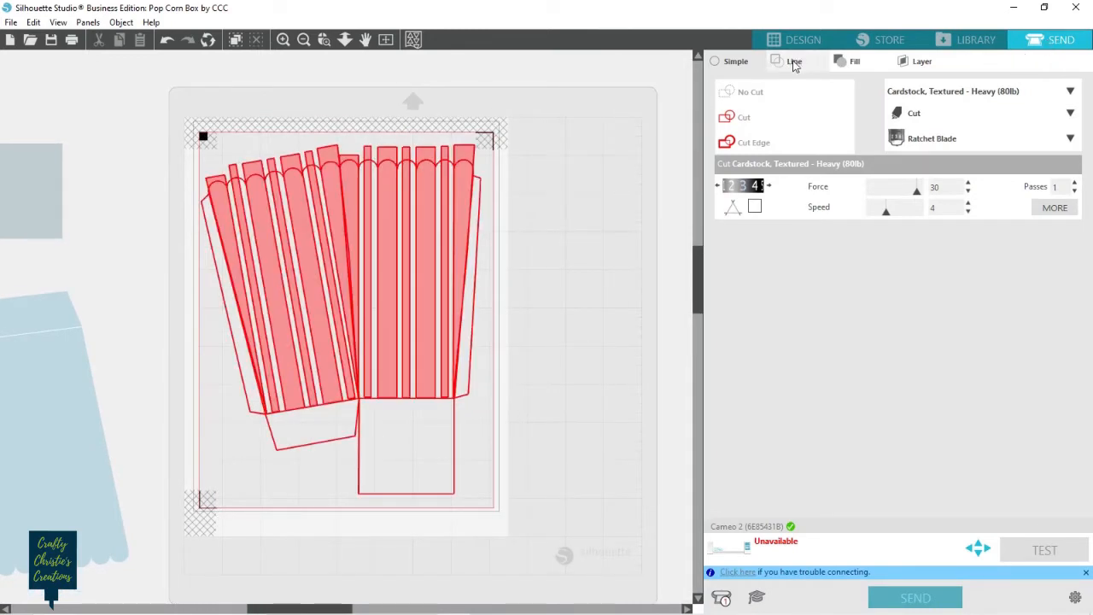
pyautogui.click(795, 67)
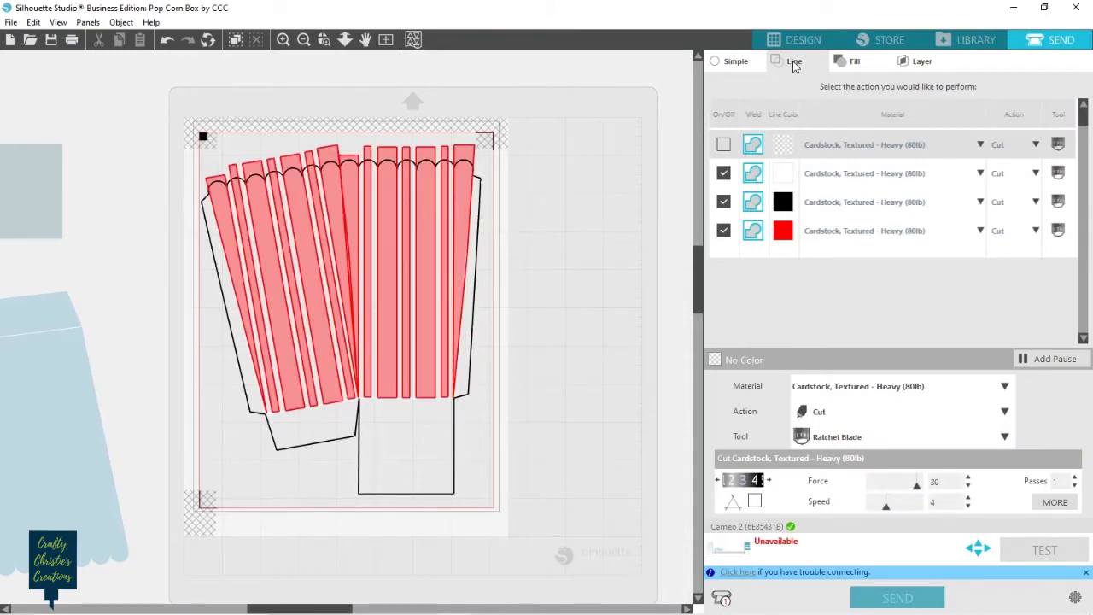
pyautogui.click(723, 231)
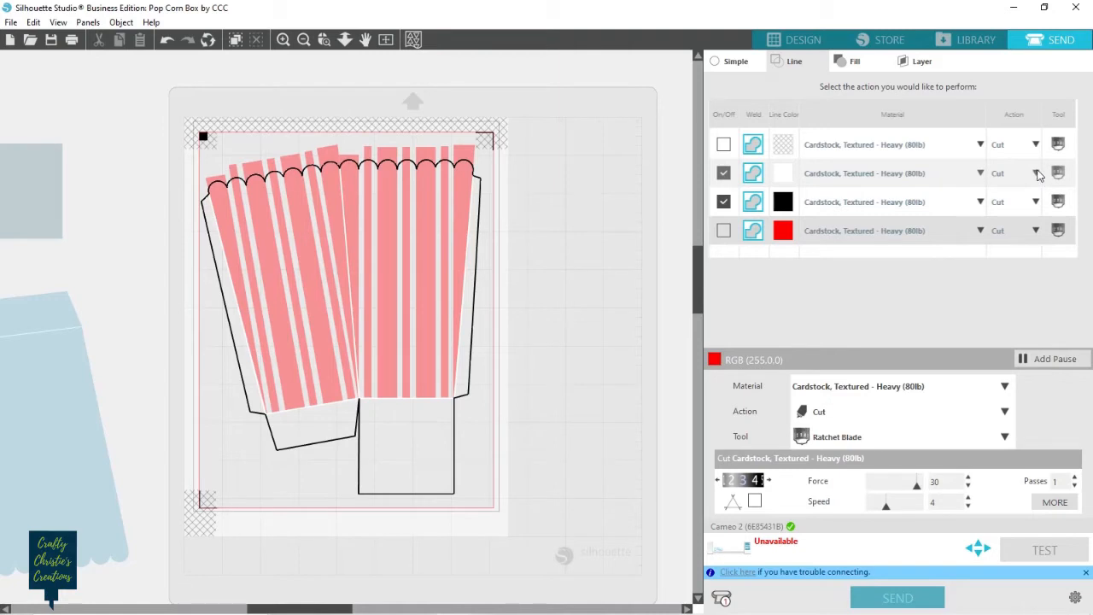
# - Set the white lines' action to Score and add a pause after them
pyautogui.click(1037, 173)
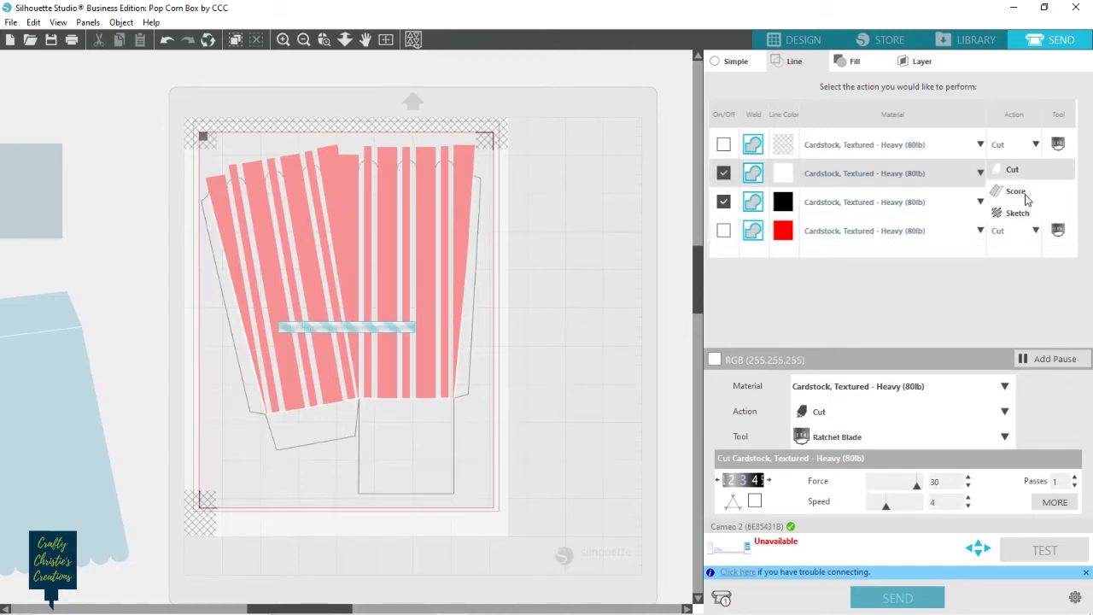
pyautogui.click(1026, 194)
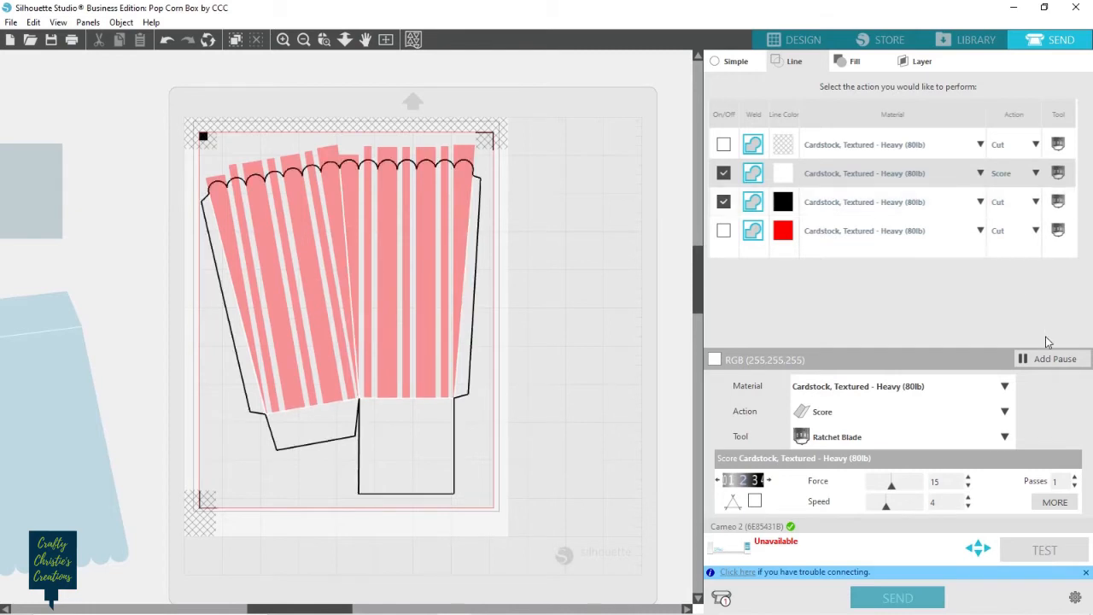
pyautogui.click(1046, 360)
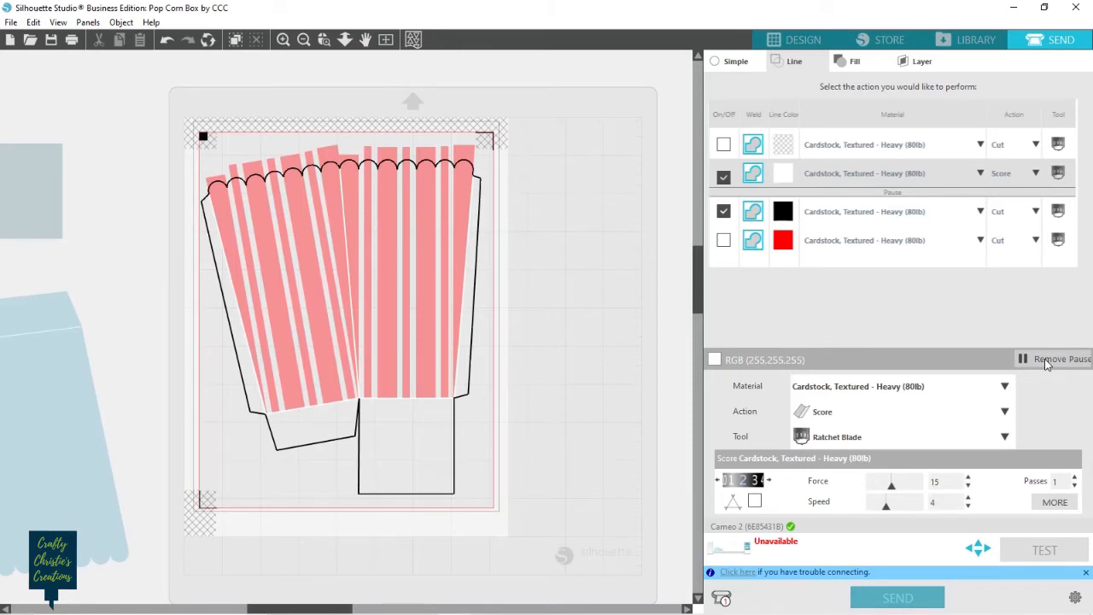
# - Switch cutting of the red stripe outlines on and back off to compare the cut preview
pyautogui.click(724, 242)
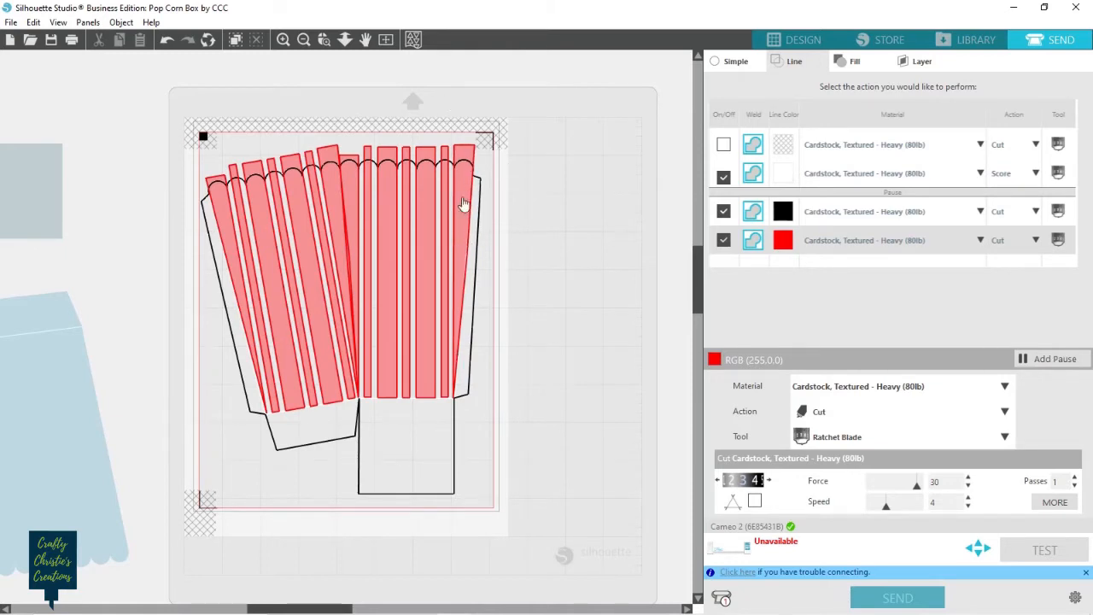
pyautogui.click(723, 243)
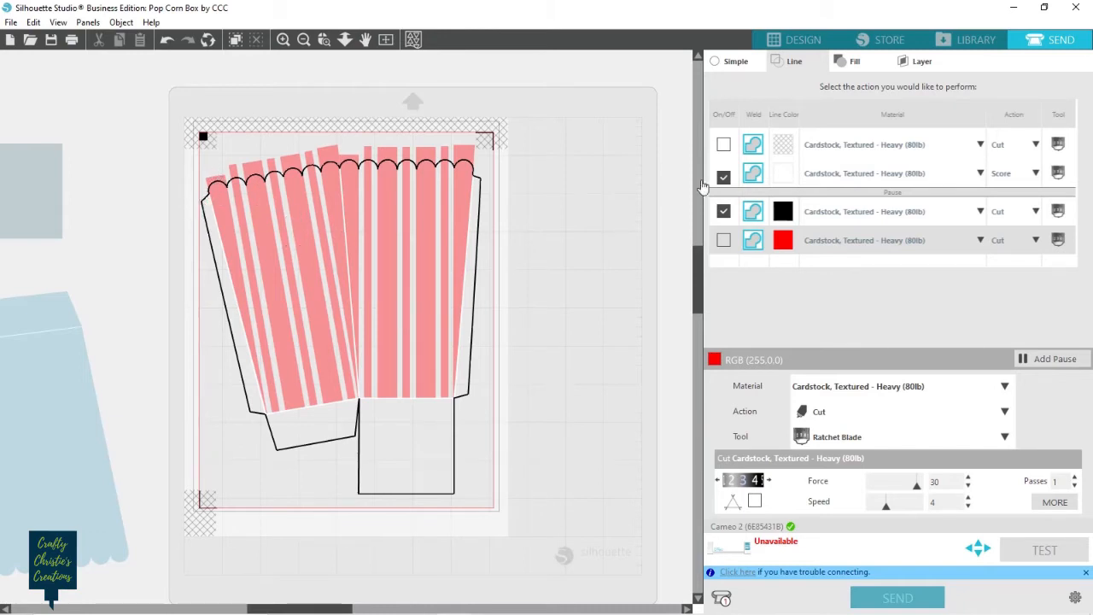
# - Return to the design workspace, select the box template together with all its stripes, and clear the selection
pyautogui.click(781, 43)
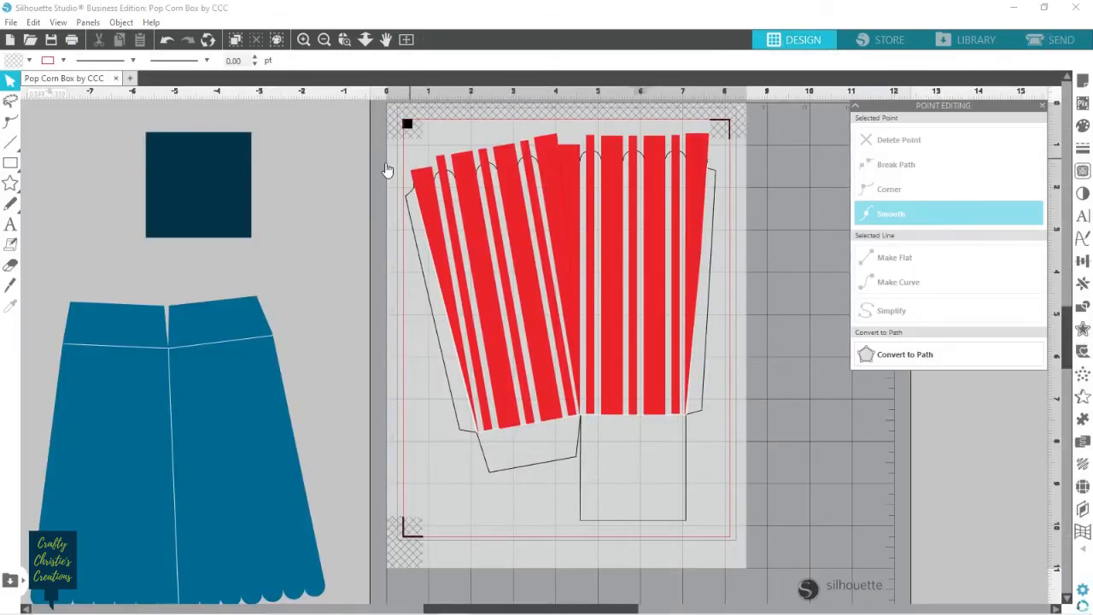
pyautogui.click(568, 213)
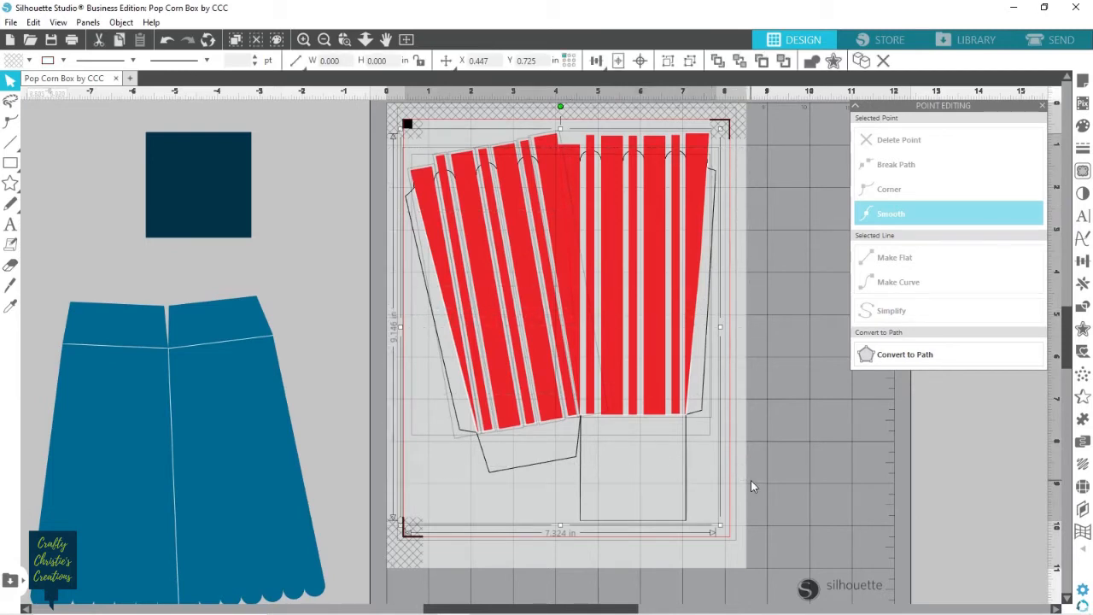
pyautogui.click(780, 342)
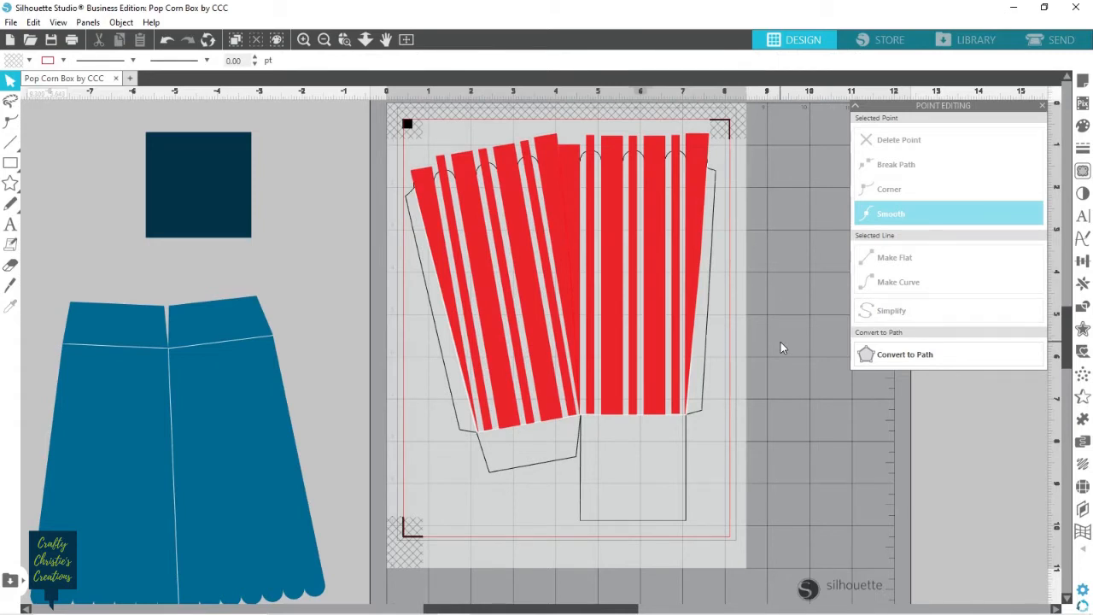
# - Select the box template with all its stripes and group them into one object
pyautogui.click(574, 254)
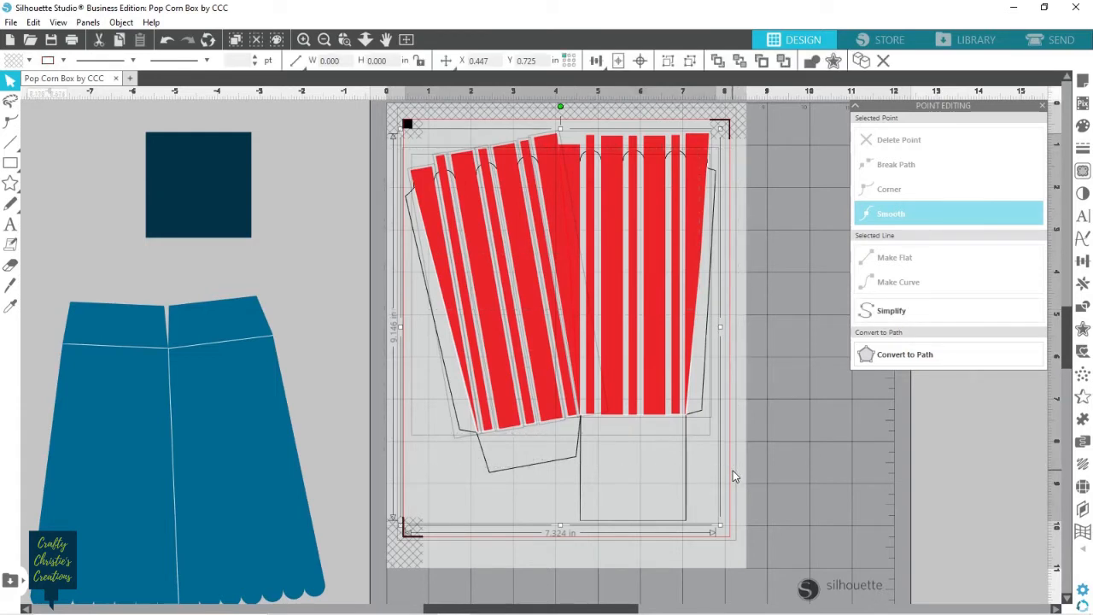
pyautogui.press('i')
pyautogui.hotkey('ctrl', 'g')
pyautogui.press('v')
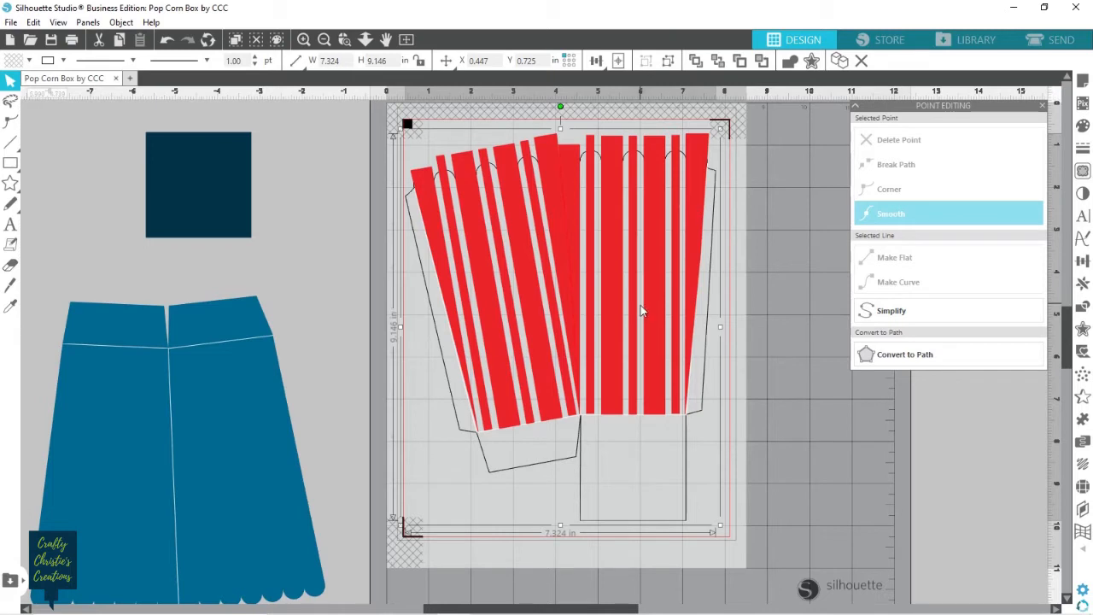
# - Nudge the grouped box slightly down and to the right within the print-and-cut area, and clear the selection
pyautogui.press('Down')
pyautogui.press('Right')
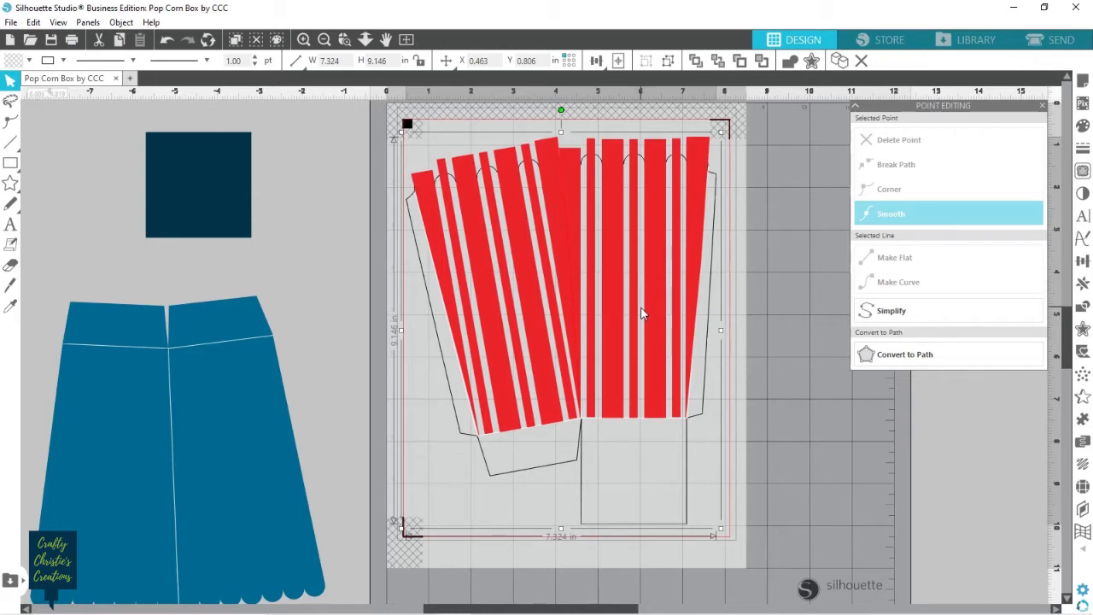
pyautogui.press('Down')
pyautogui.press('Up')
pyautogui.click(779, 284)
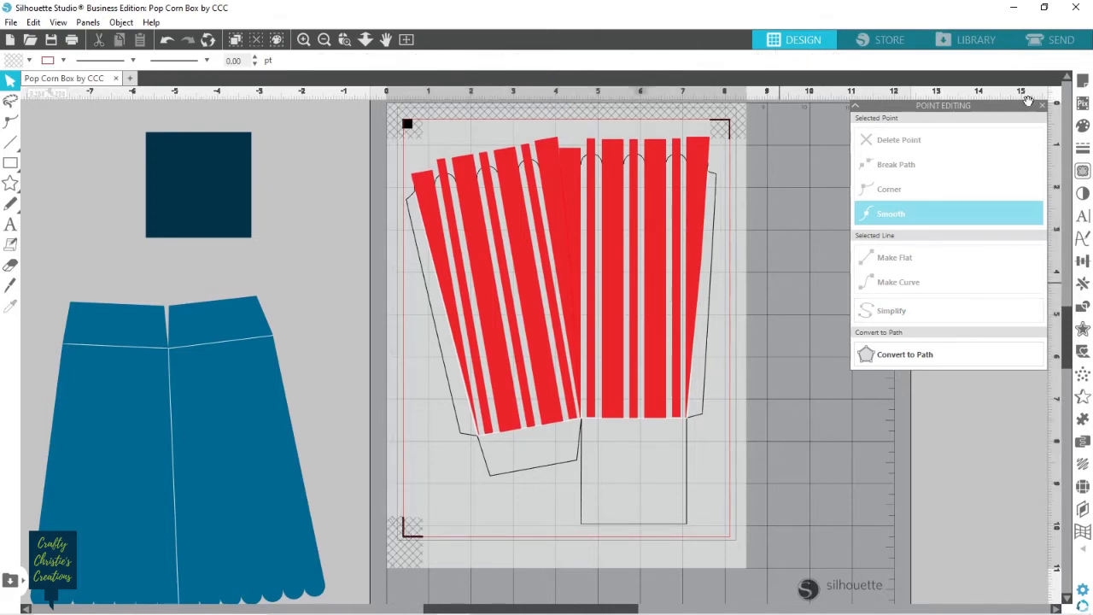
# - Set the page transparency to 0% and move the grouped box to about X 0.544, Y 0.935 in
pyautogui.click(1085, 81)
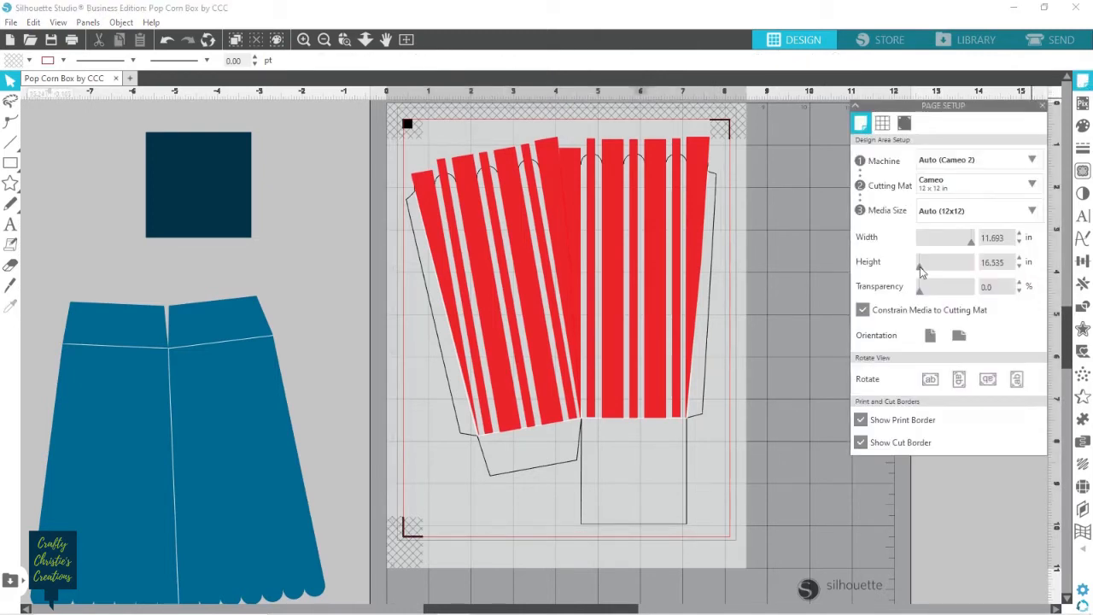
pyautogui.click(921, 293)
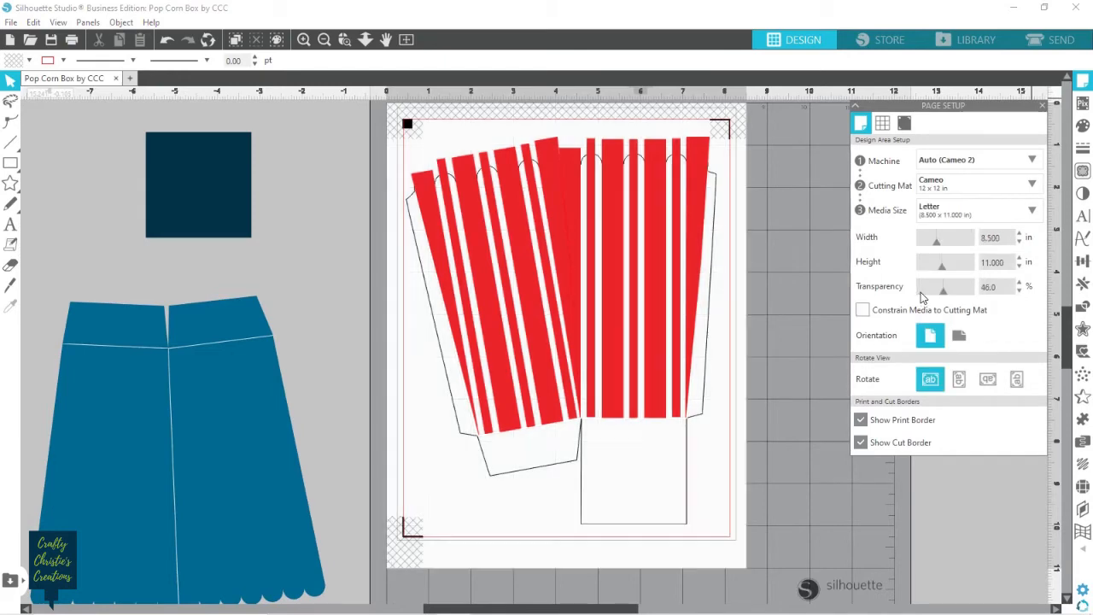
pyautogui.moveTo(921, 293)
pyautogui.mouseDown()
pyautogui.moveTo(965, 294)
pyautogui.moveTo(905, 296)
pyautogui.mouseUp()
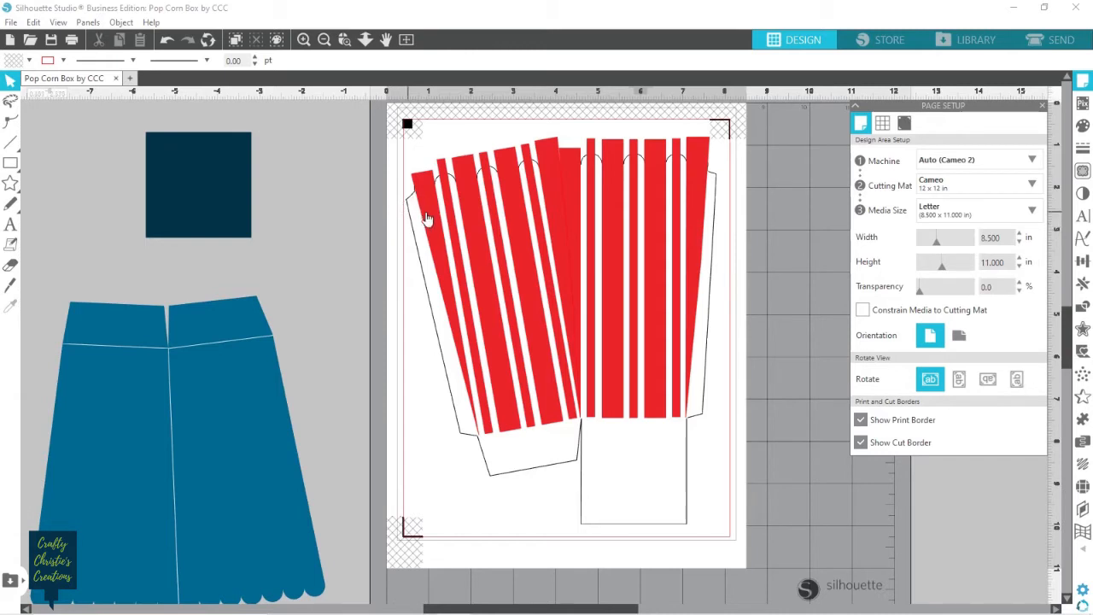
pyautogui.moveTo(651, 243); pyautogui.dragTo(655, 244)
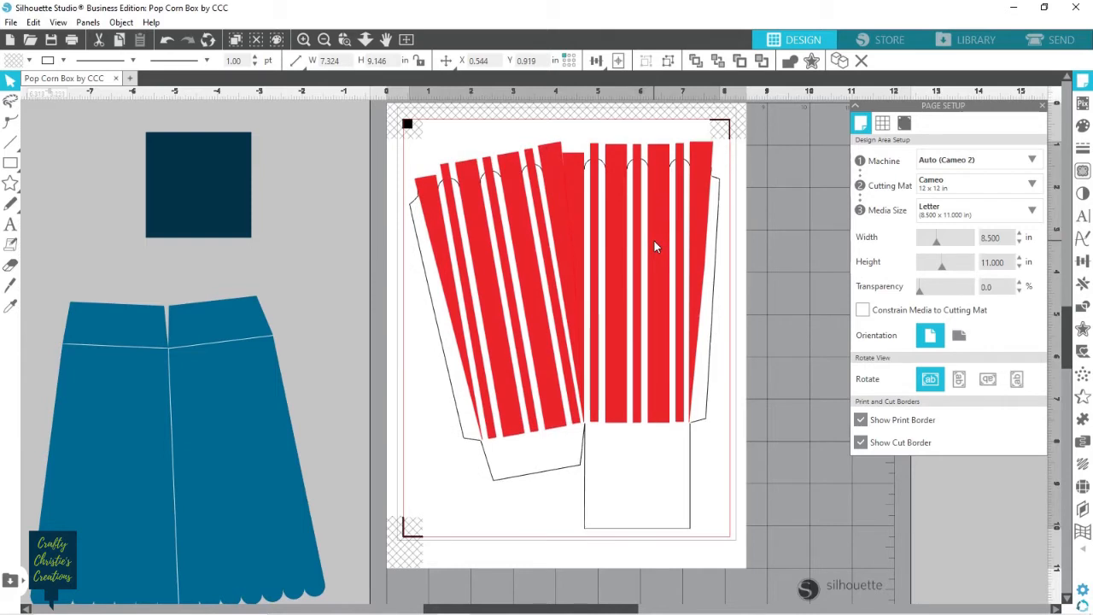
pyautogui.click(794, 292)
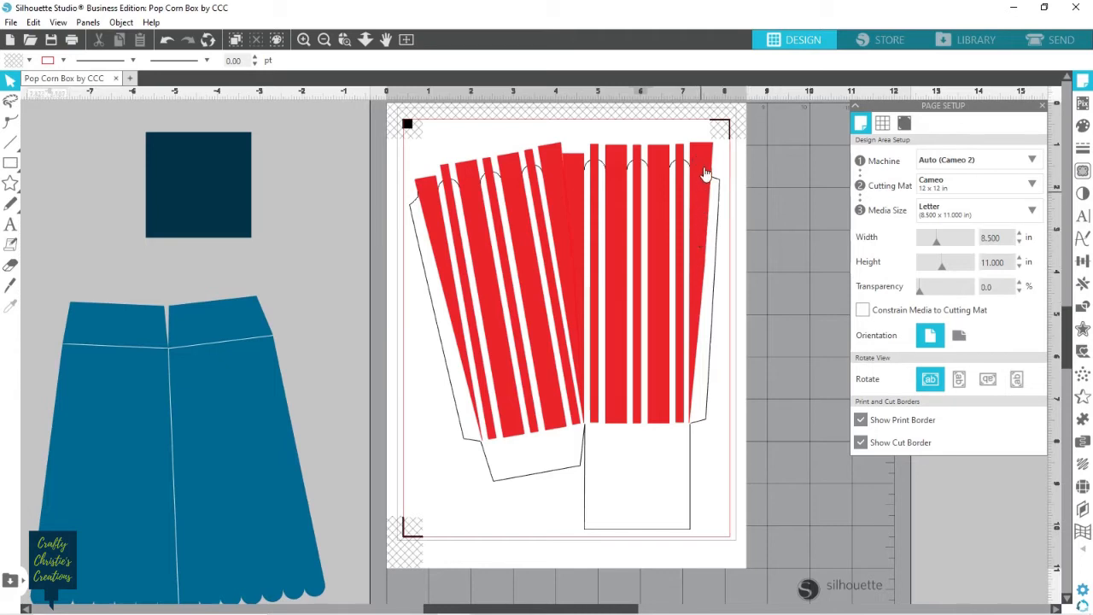
# - Ungroup the striped box so its outline can be edited separately from the stripes
pyautogui.click(718, 260)
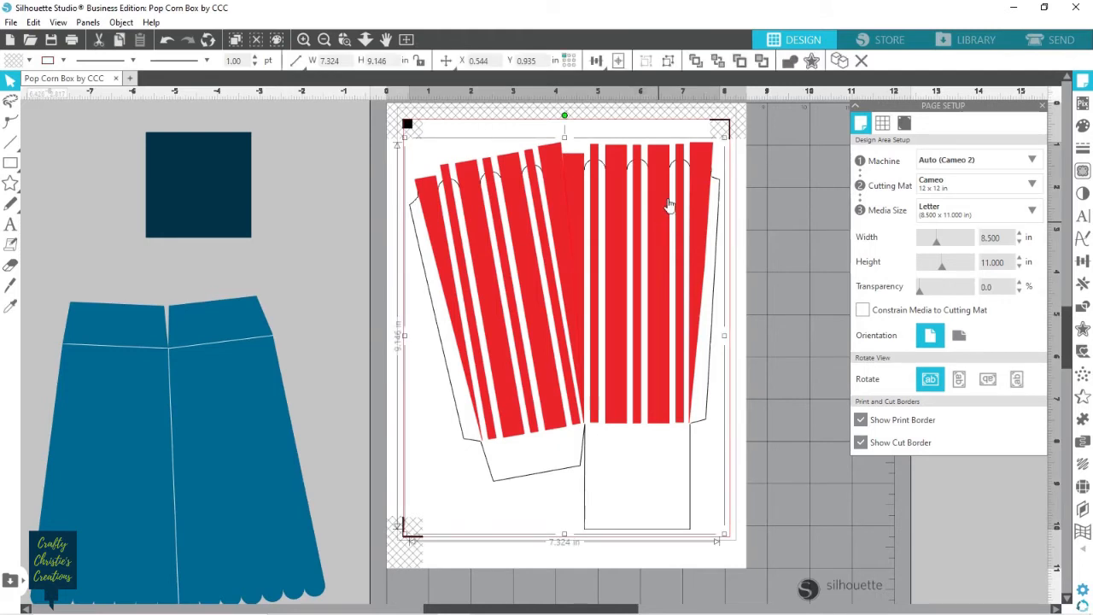
pyautogui.click(668, 61)
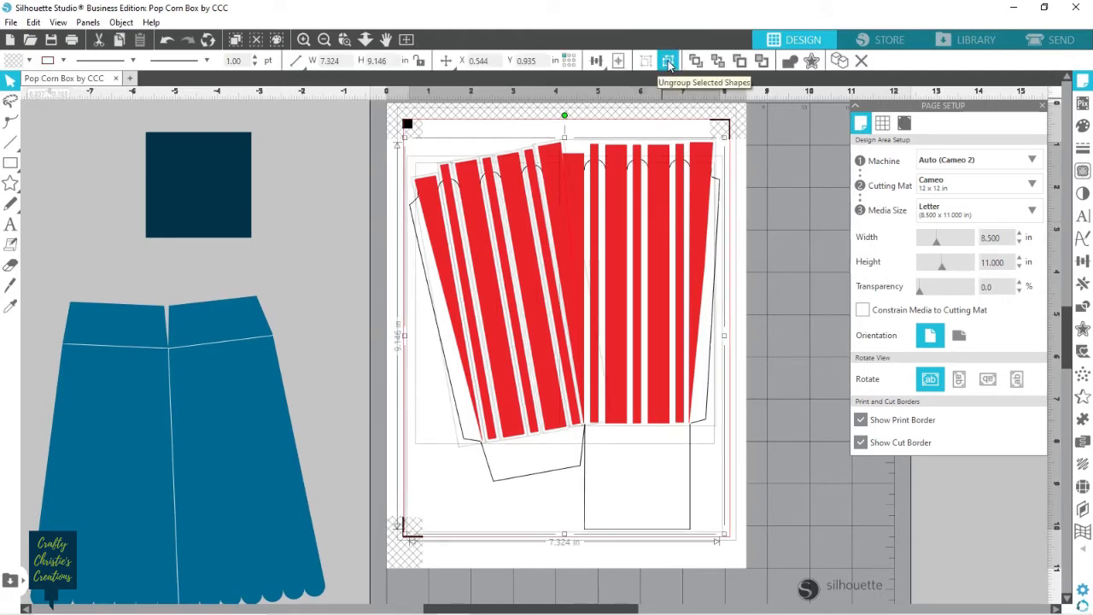
pyautogui.click(786, 290)
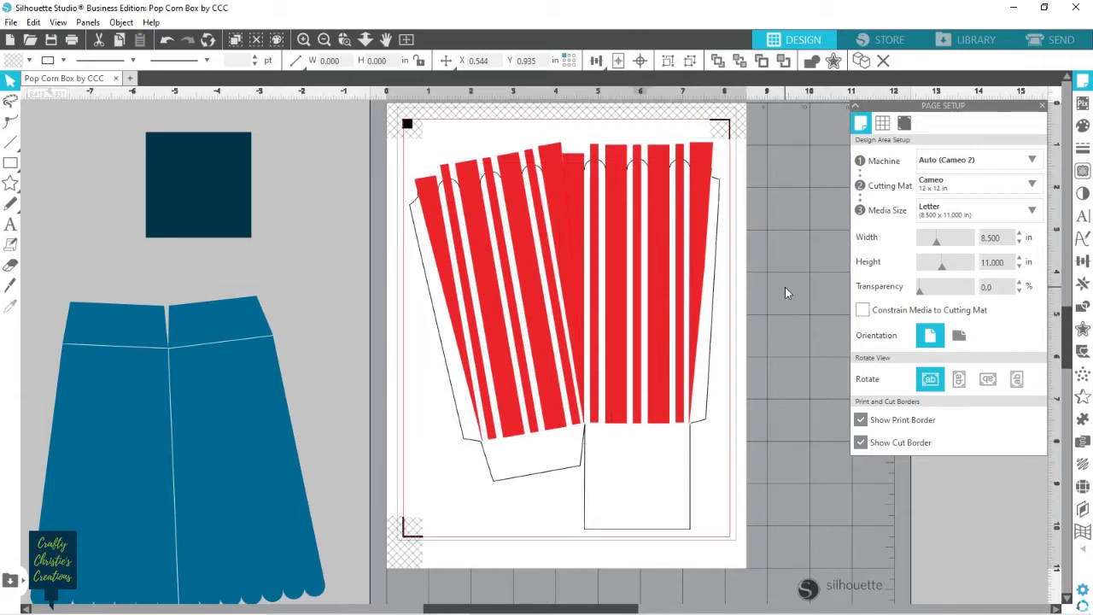
# - Reduce the line thickness of the black box outline to below 0.75 pt and clear the selection
pyautogui.click(704, 427)
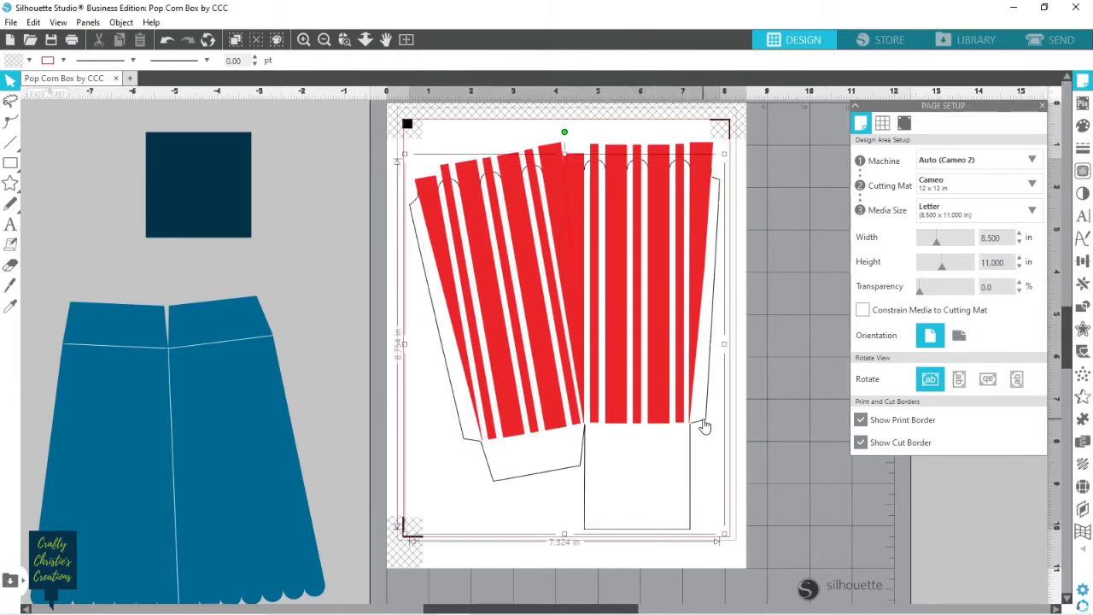
pyautogui.click(254, 65)
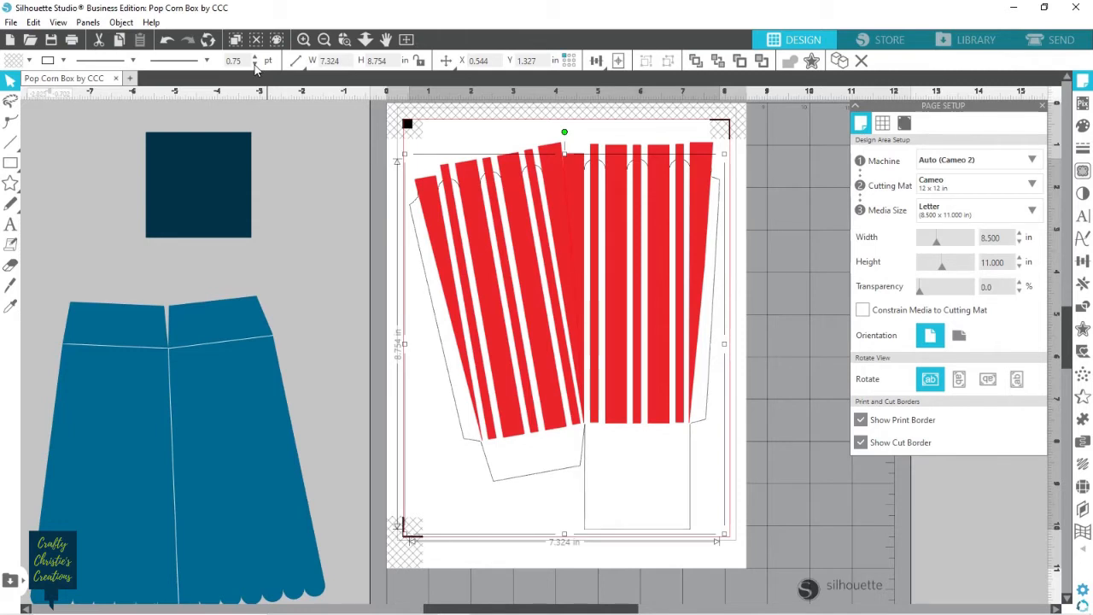
pyautogui.click(255, 65)
pyautogui.click(254, 65)
pyautogui.click(308, 200)
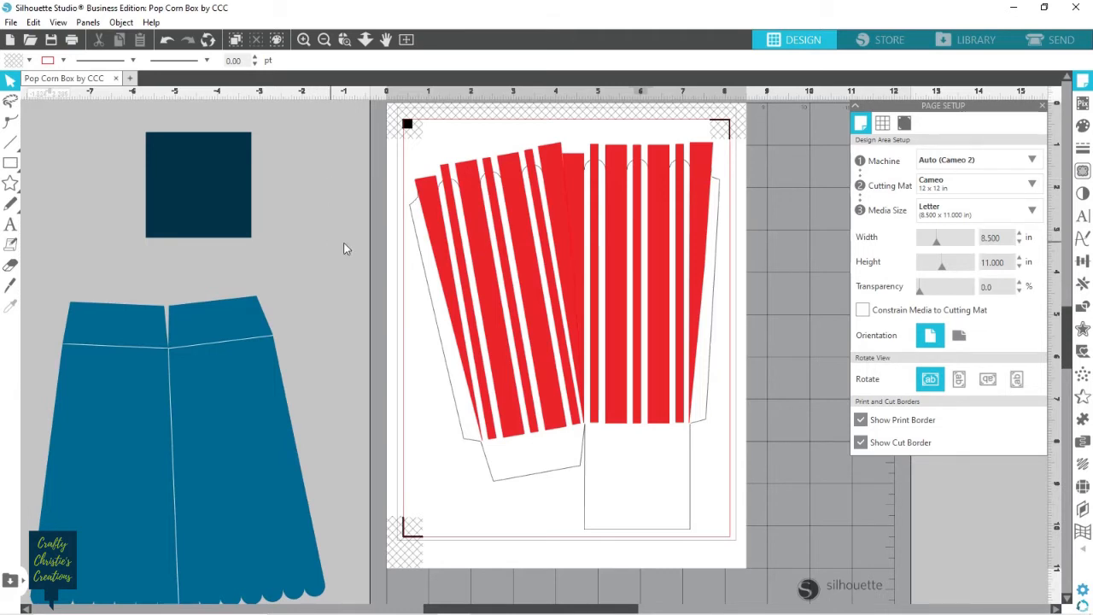
# - Select the thinned box outline together with all the red stripes, regroup them, and clear the selection
pyautogui.click(435, 235)
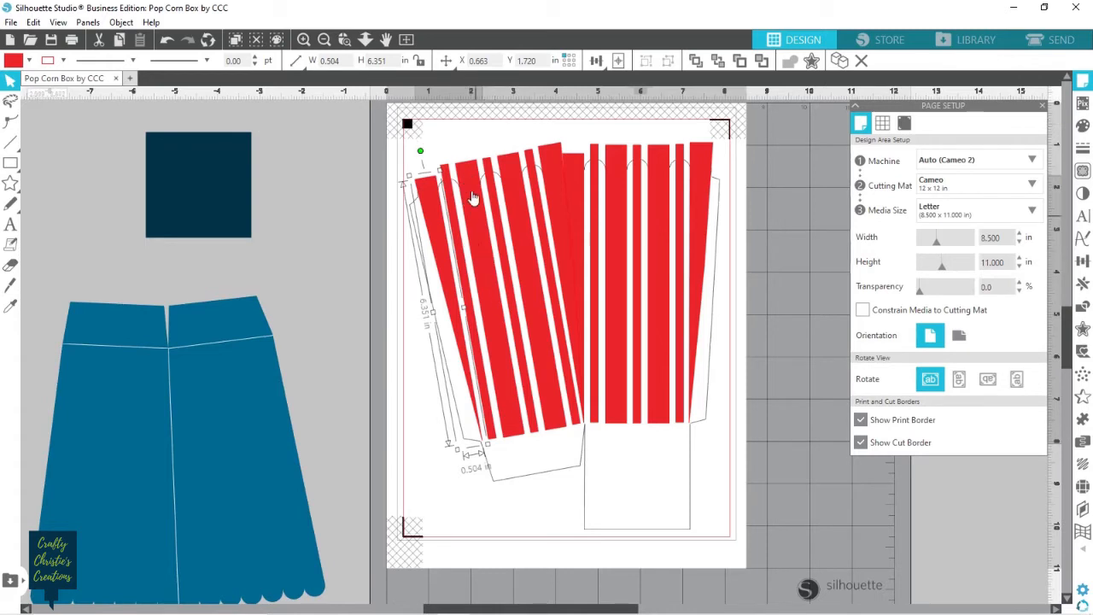
pyautogui.click(780, 228)
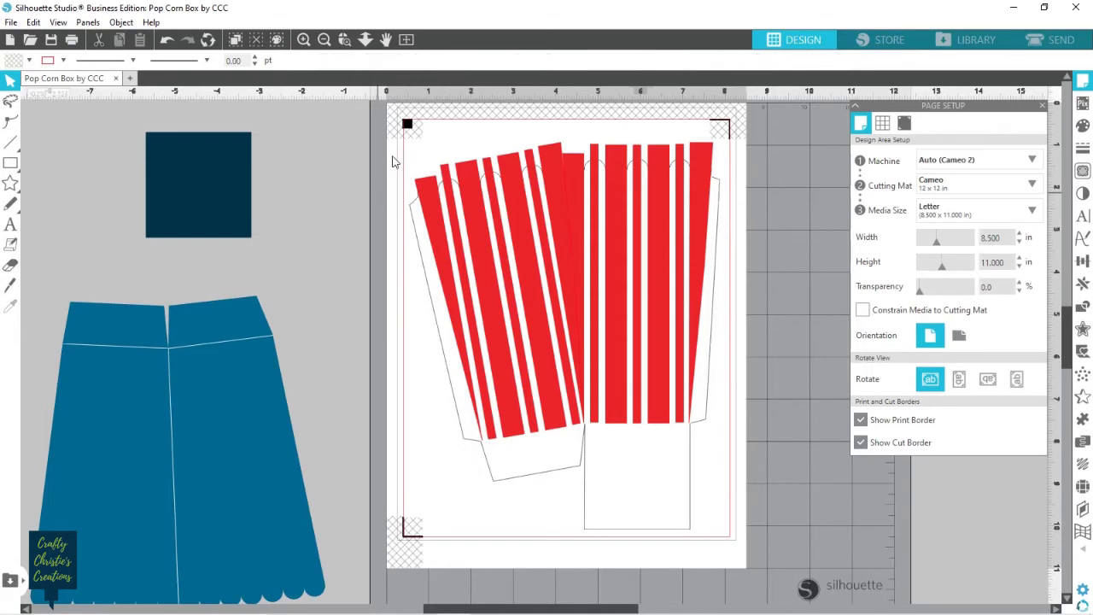
pyautogui.click(561, 277)
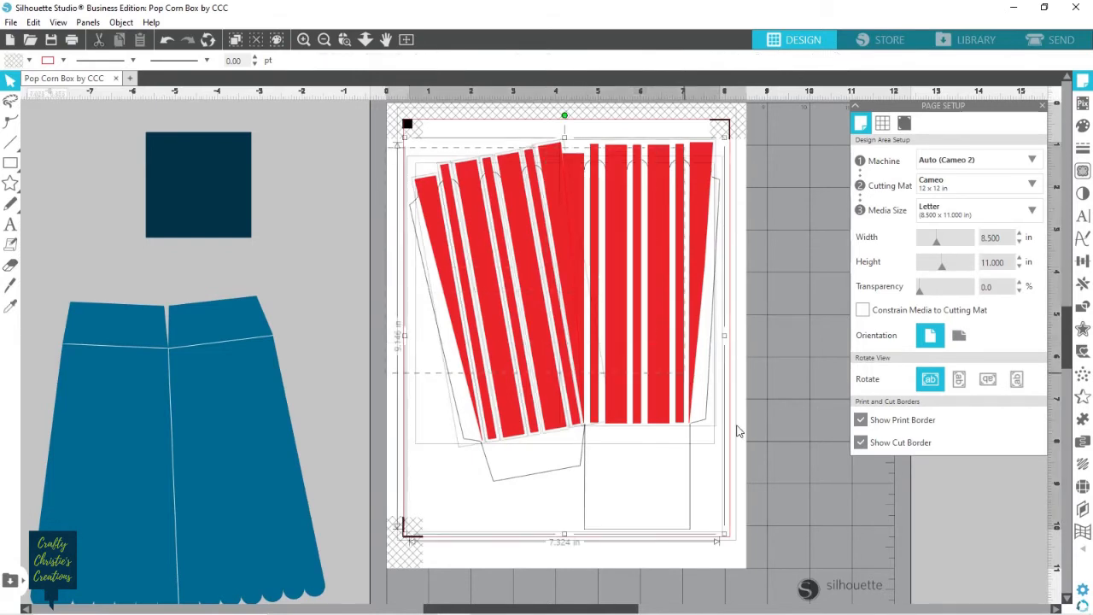
pyautogui.moveTo(749, 461); pyautogui.dragTo(750, 462)
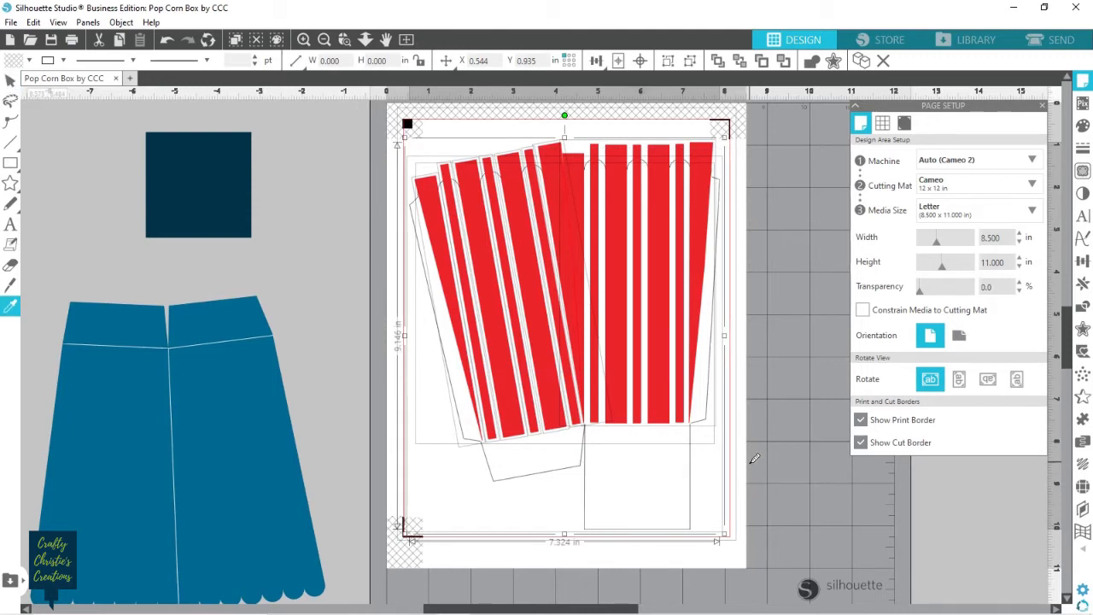
pyautogui.hotkey('ctrl', 'g')
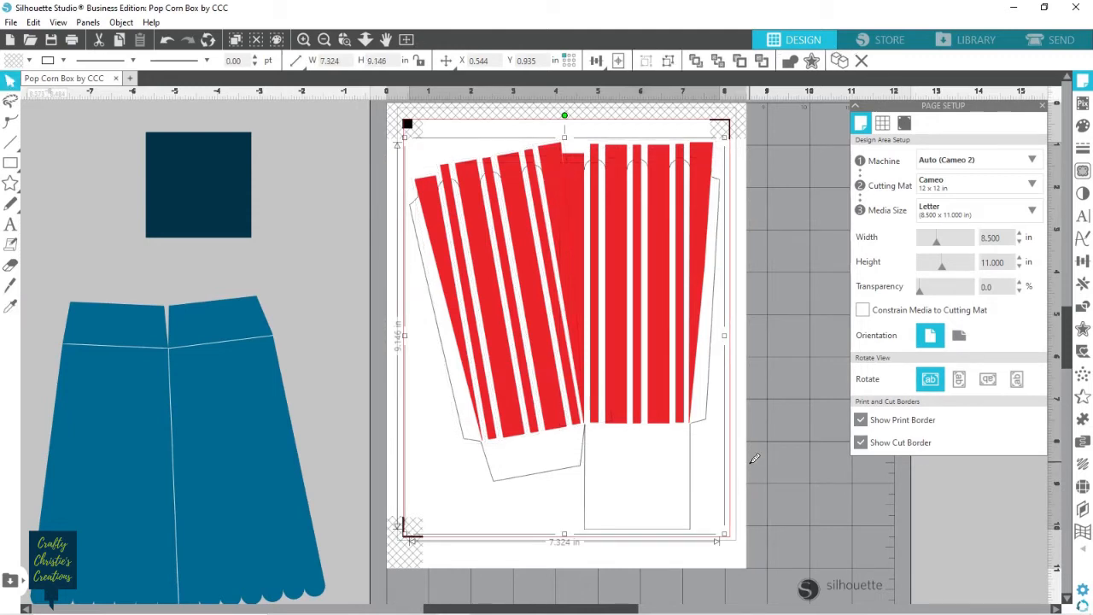
pyautogui.click(812, 257)
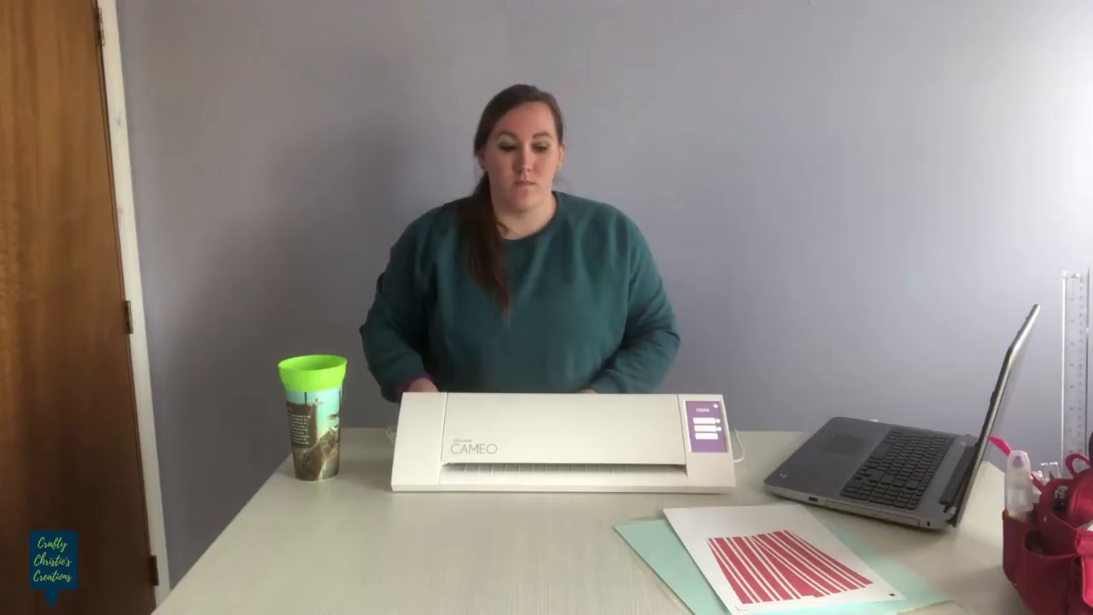